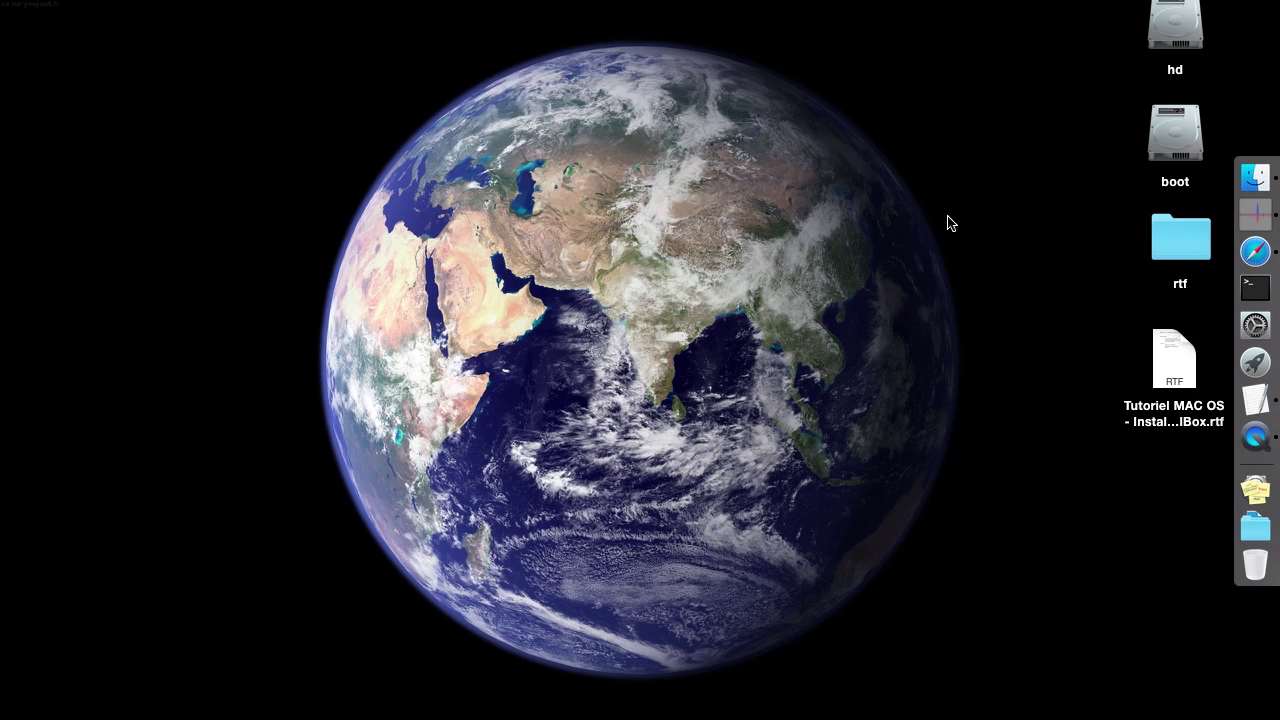
Open the Debian-on-VirtualBox tutorial RTF from the desktop and place the caret in its prerequisites list
double_click(1165, 360)
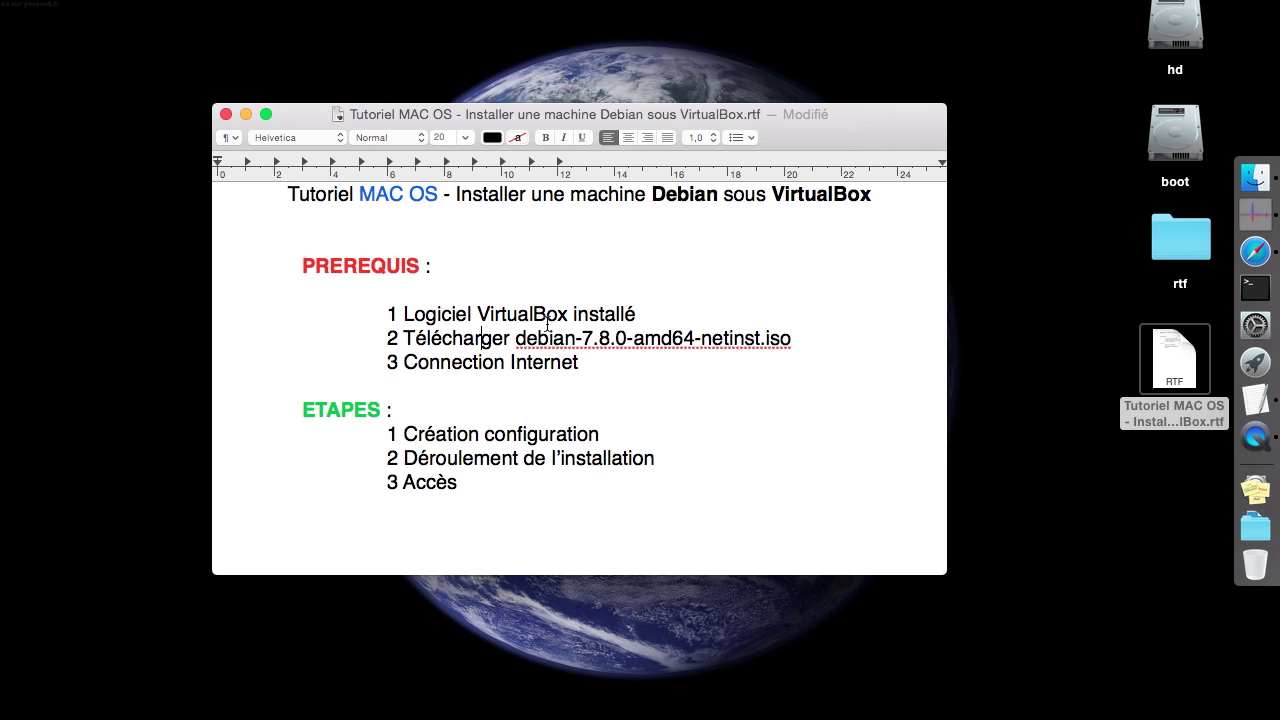
left_click(404, 332)
key("BackSpace")
left_click(591, 352)
Review the VirtualBox downloads page and check the Debian version 7.8.0 in the tutorial
left_click(1257, 252)
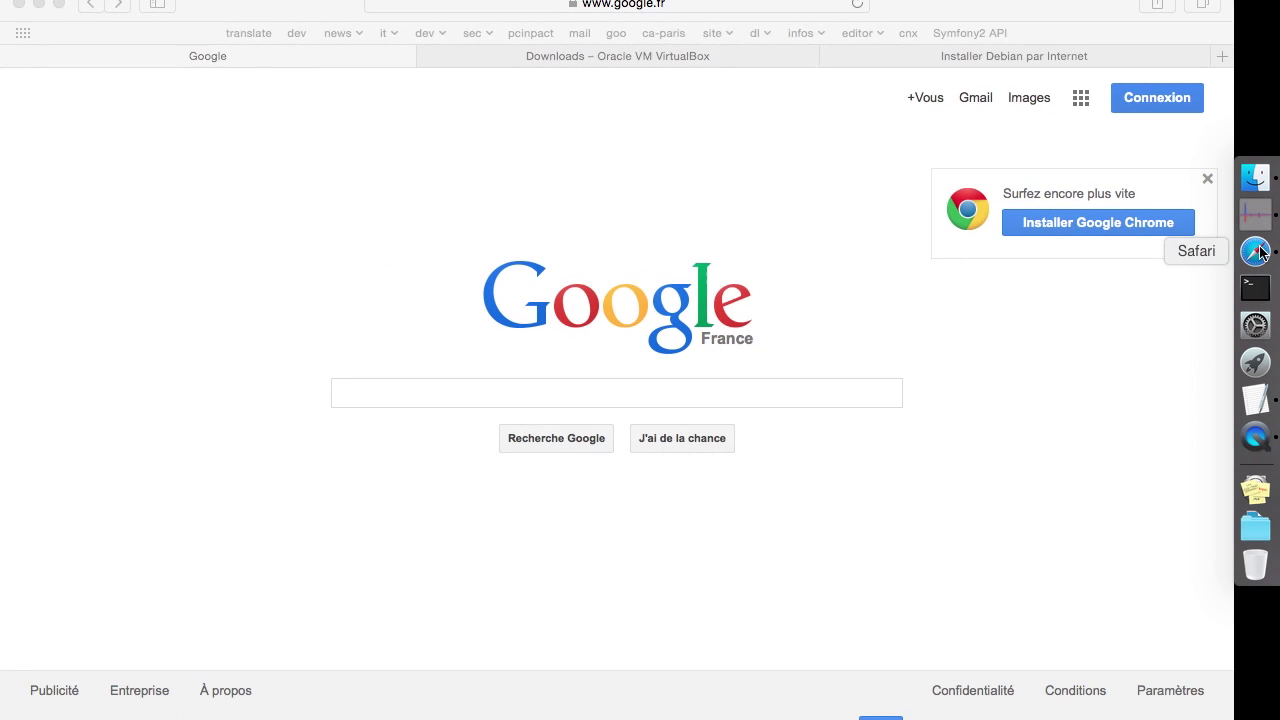
left_click(629, 62)
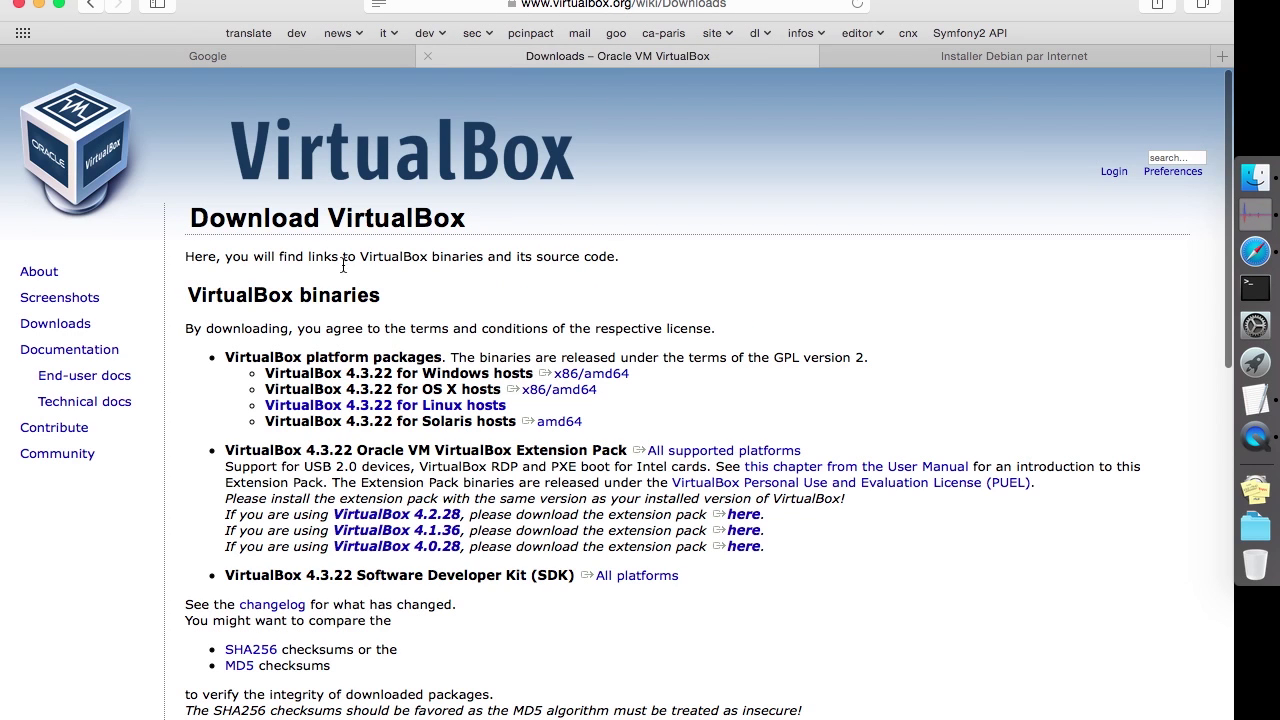
scroll(330, 290, "down", 2)
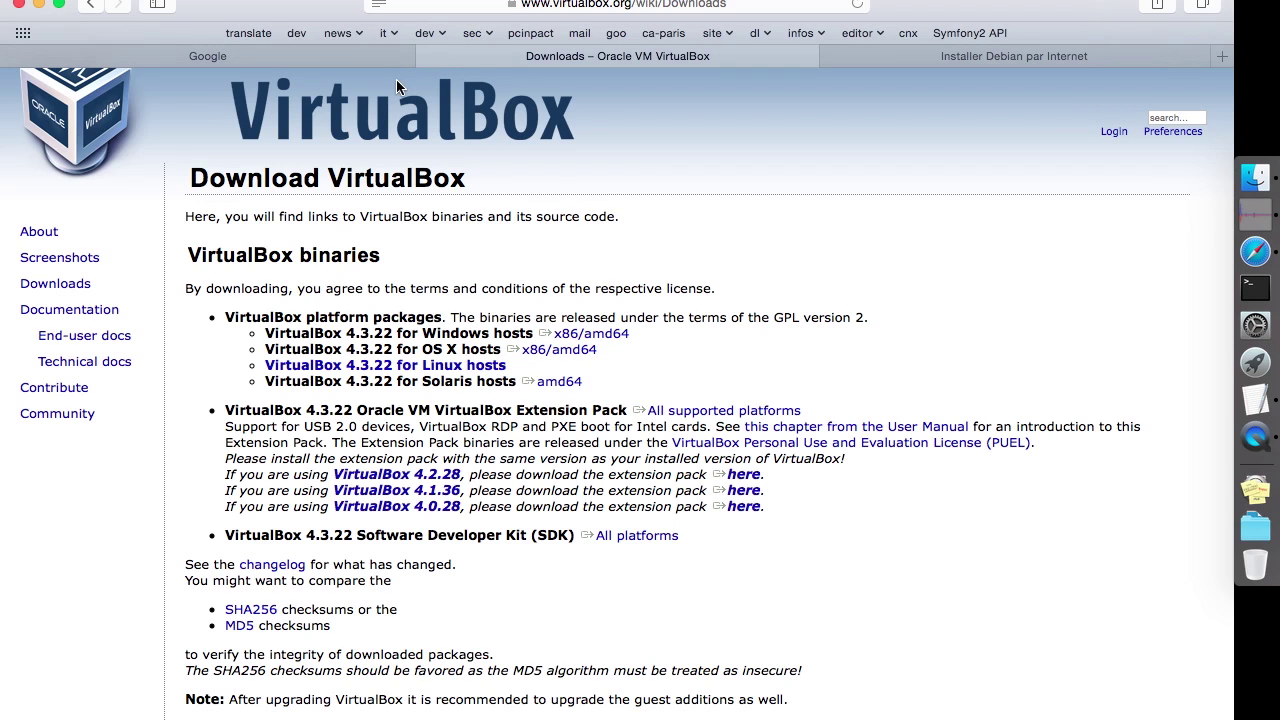
key("super+Tab")
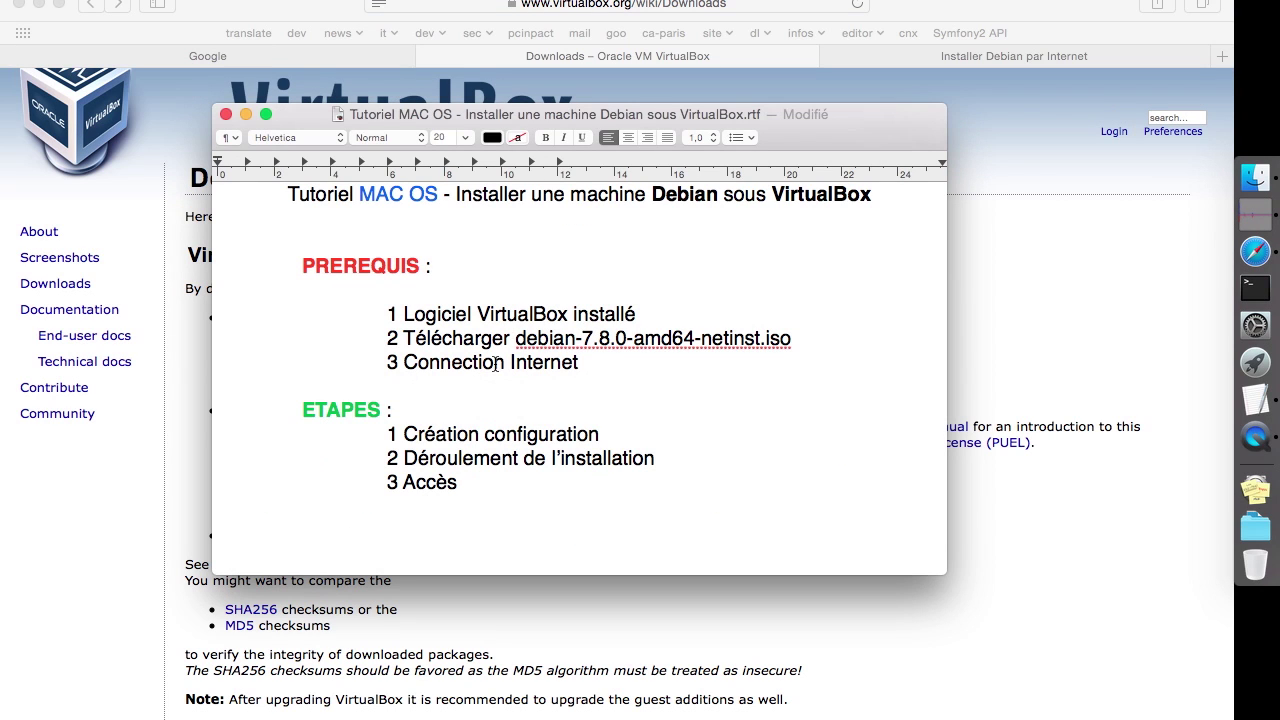
left_click(648, 310)
double_click(620, 338)
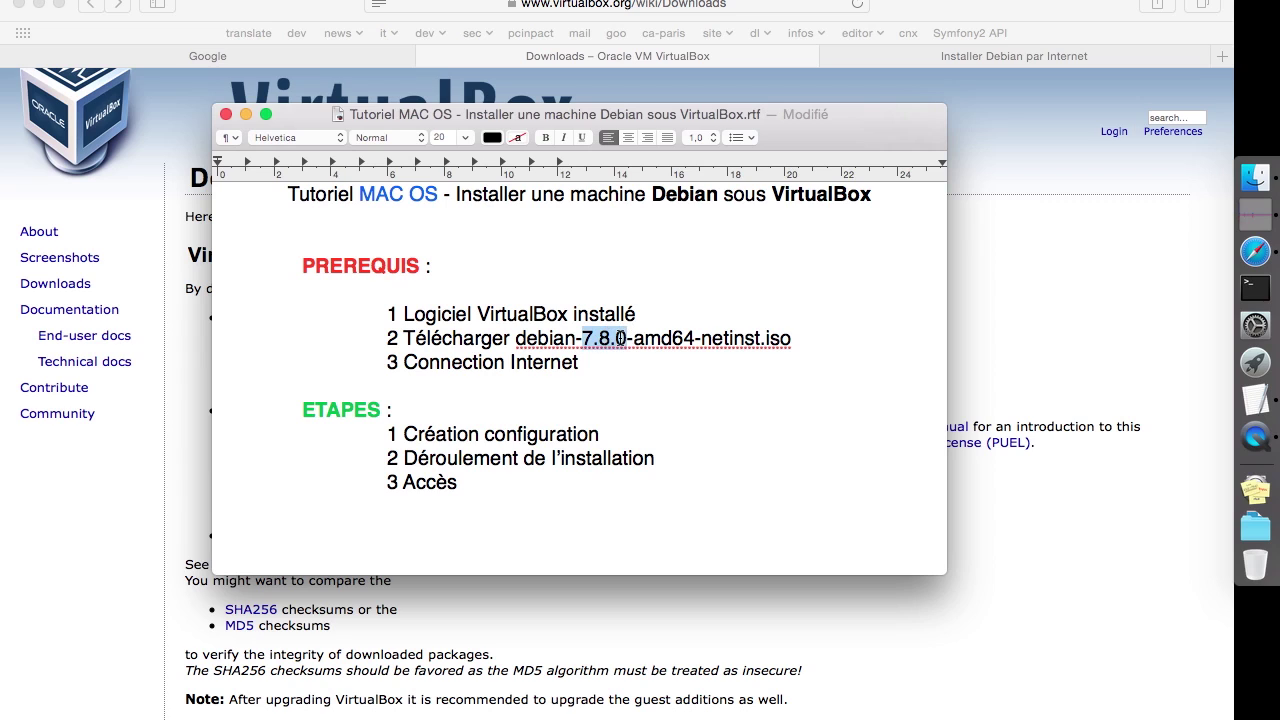
Browse the Debian site from Obtenir Debian to the small netinst image page
left_click(1004, 258)
key("ctrl+Tab")
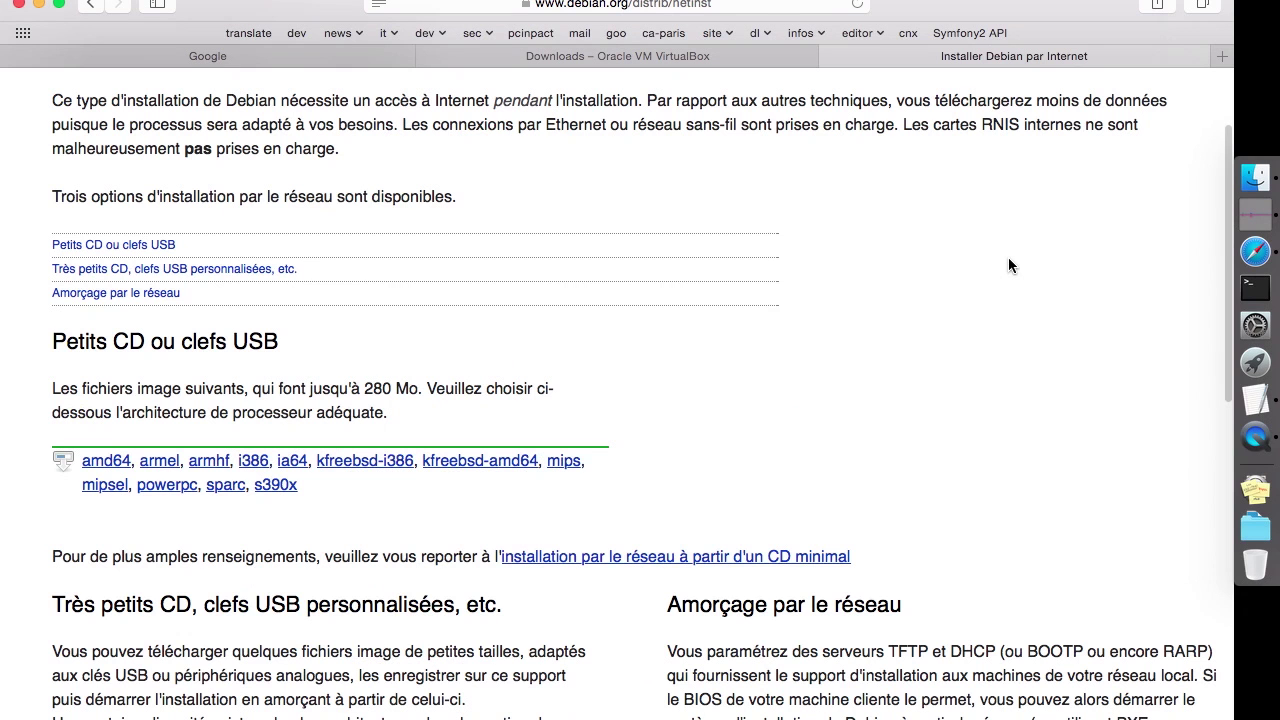
scroll(441, 283, "up", 3)
scroll(441, 283, "down", 1)
left_click(258, 102)
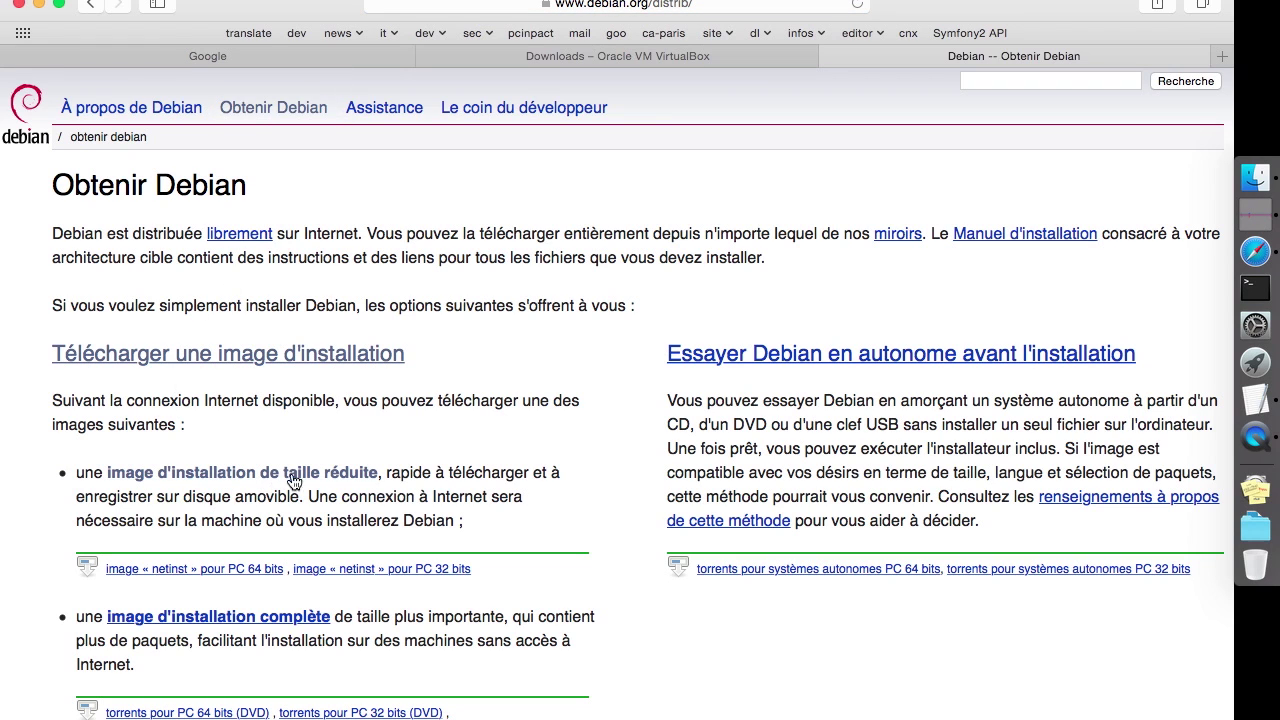
left_click(257, 477)
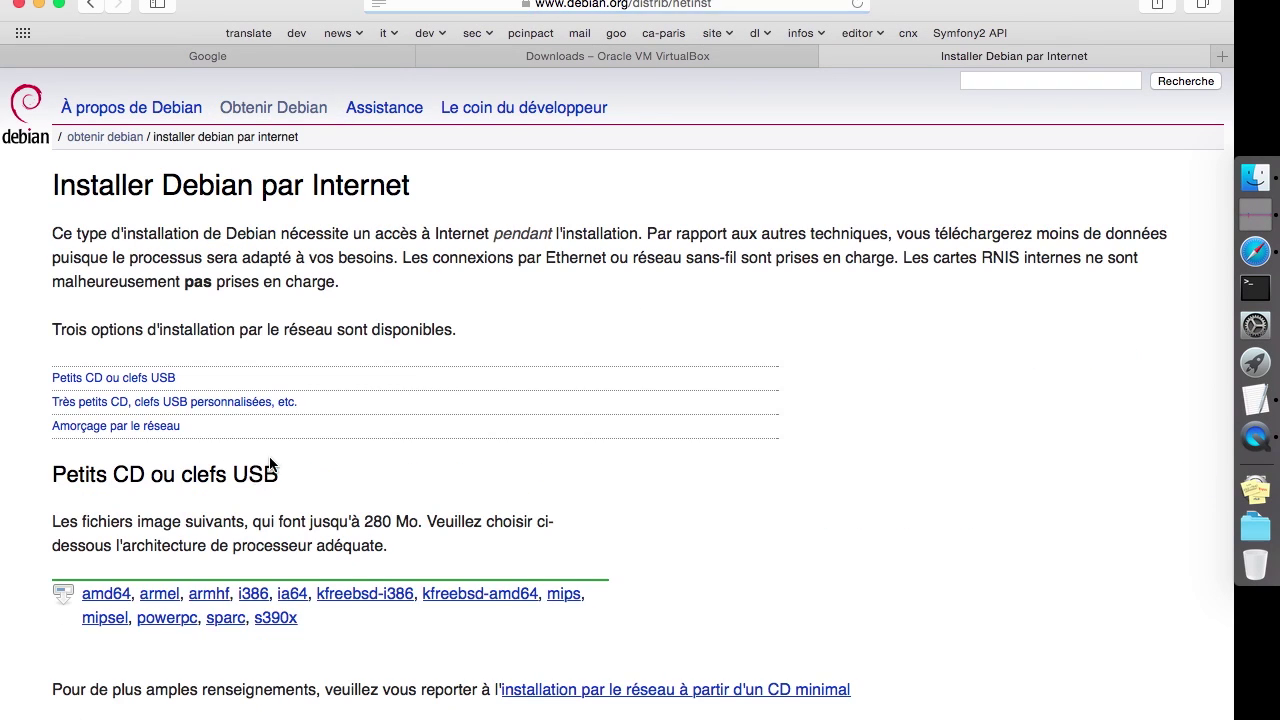
scroll(386, 394, "down", 2)
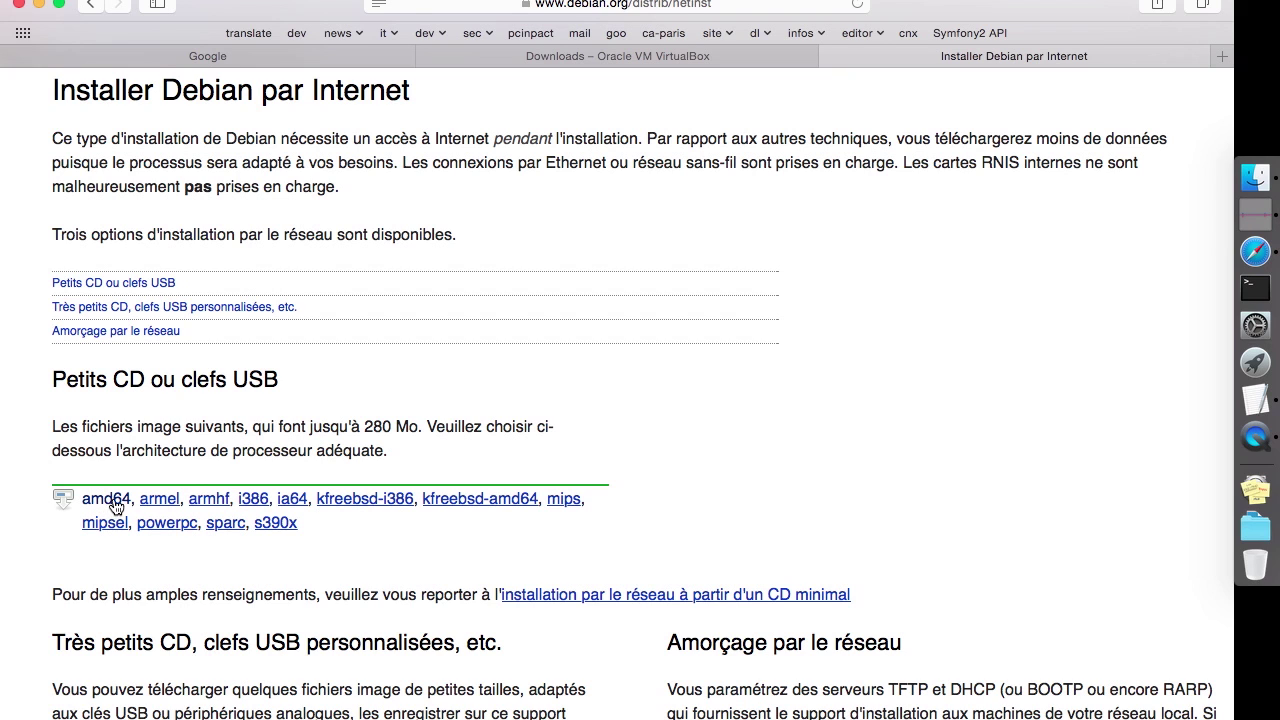
scroll(114, 500, "up", 2)
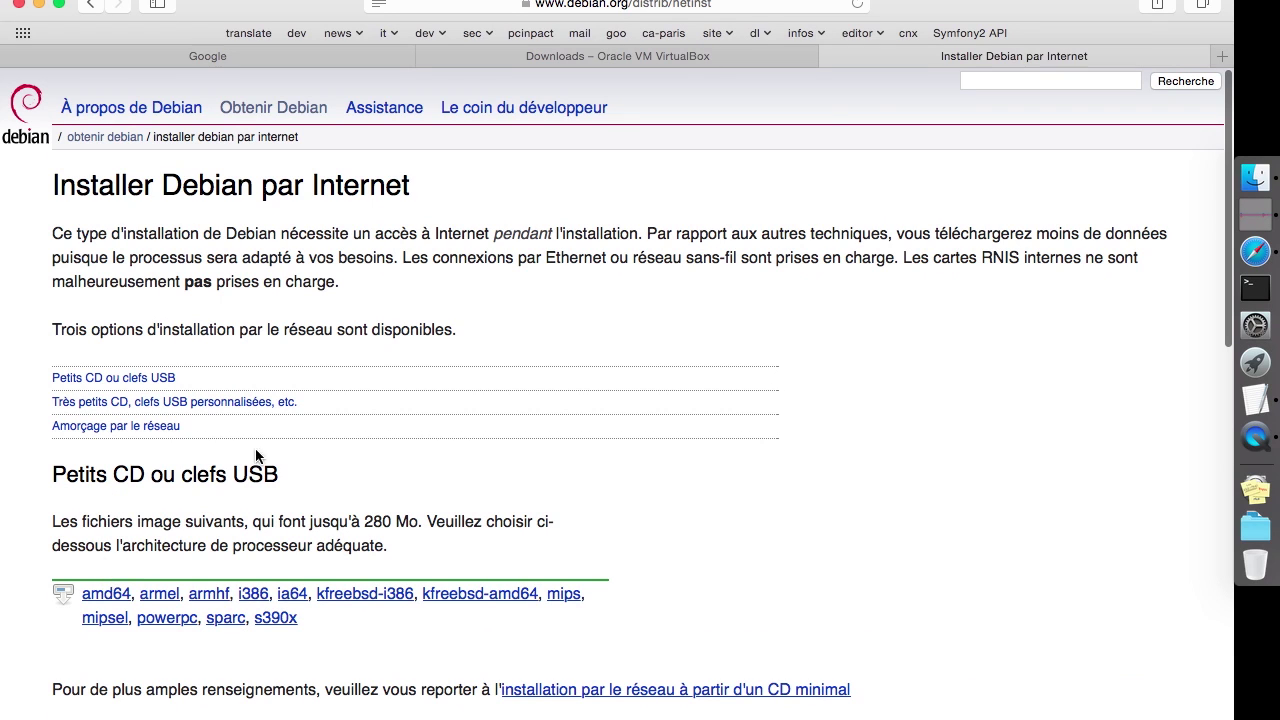
Confirm debian-7.8.0-amd64-netinst.iso is in Downloads, then close the Debian and VirtualBox pages
left_click(1255, 177)
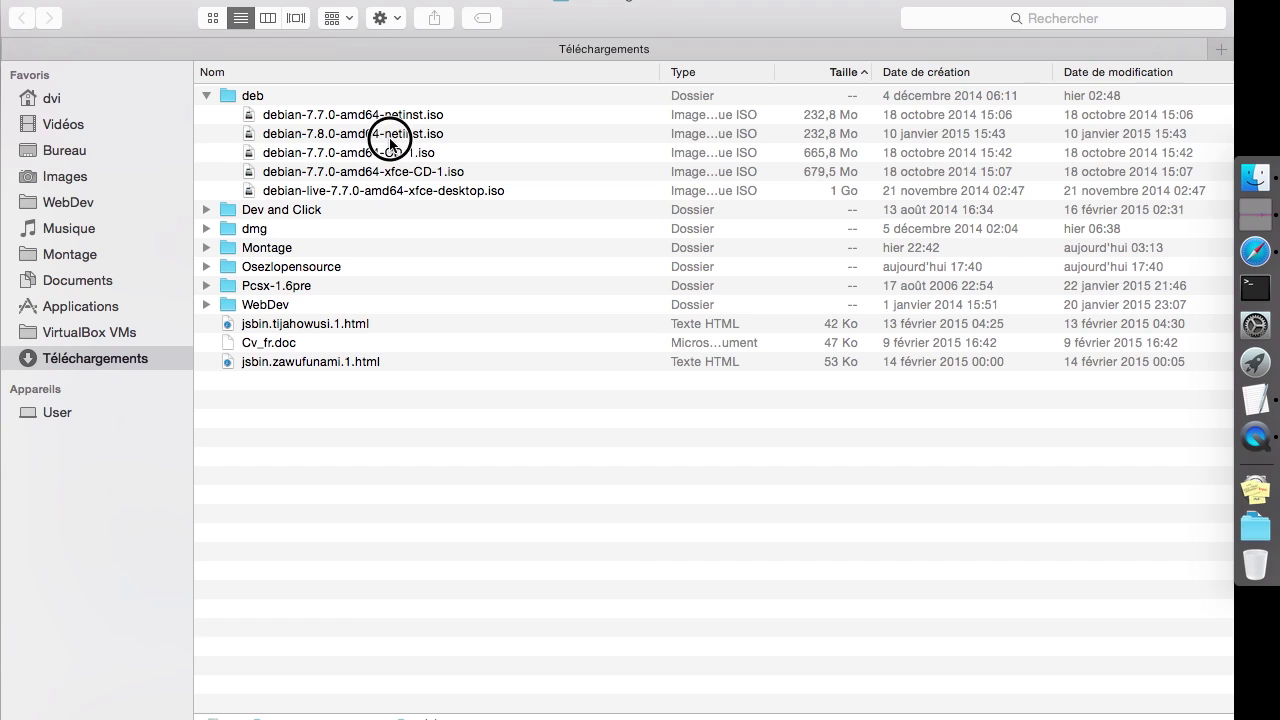
left_click(390, 140)
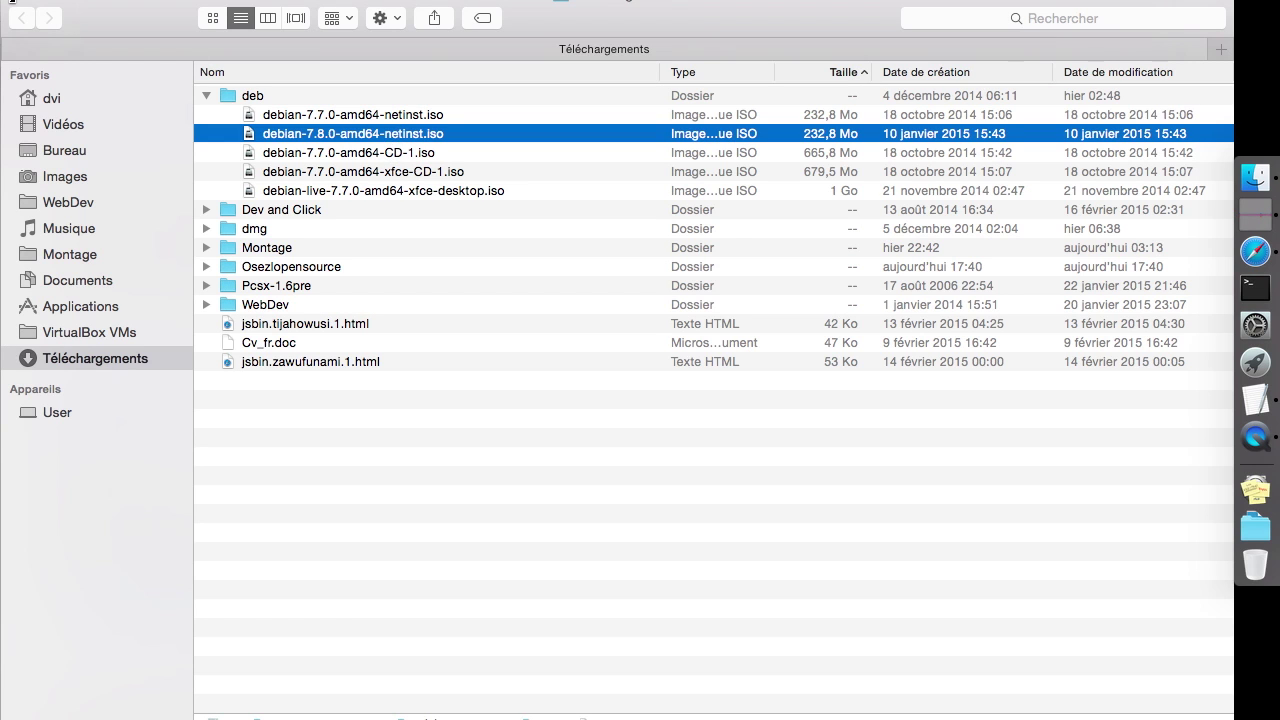
left_click(12, 8)
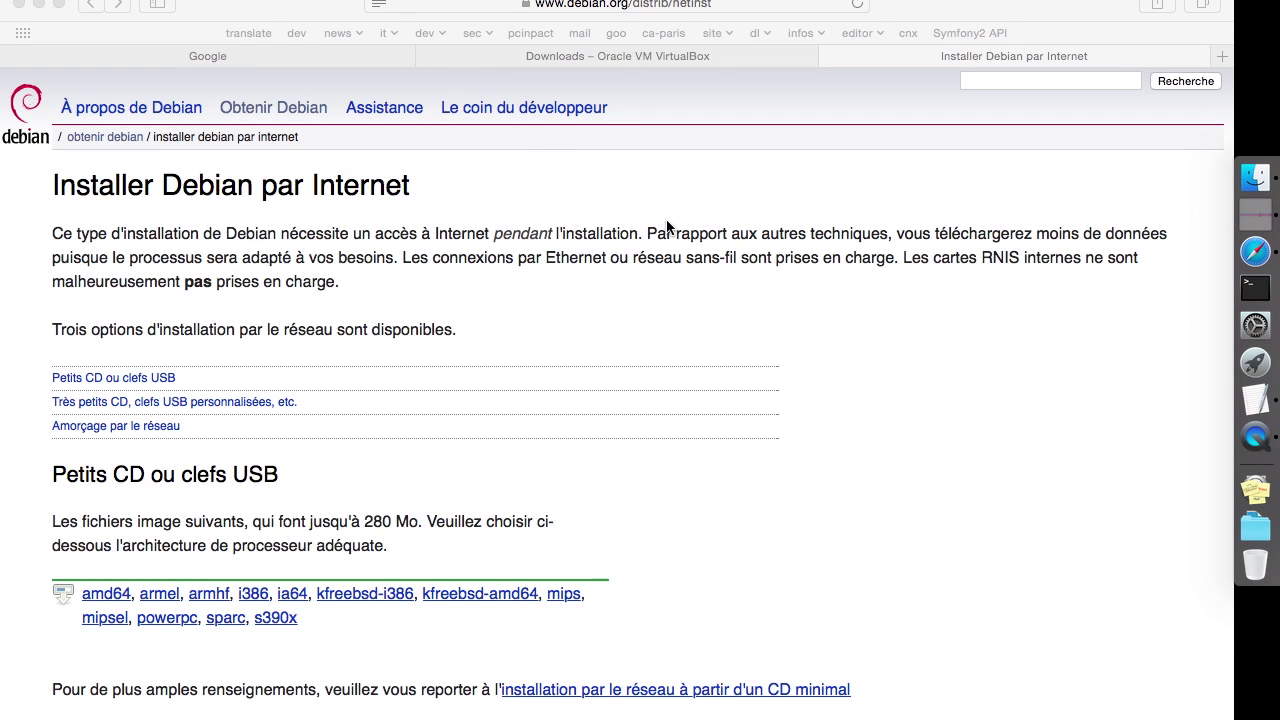
key("super+w")
key("super+w")
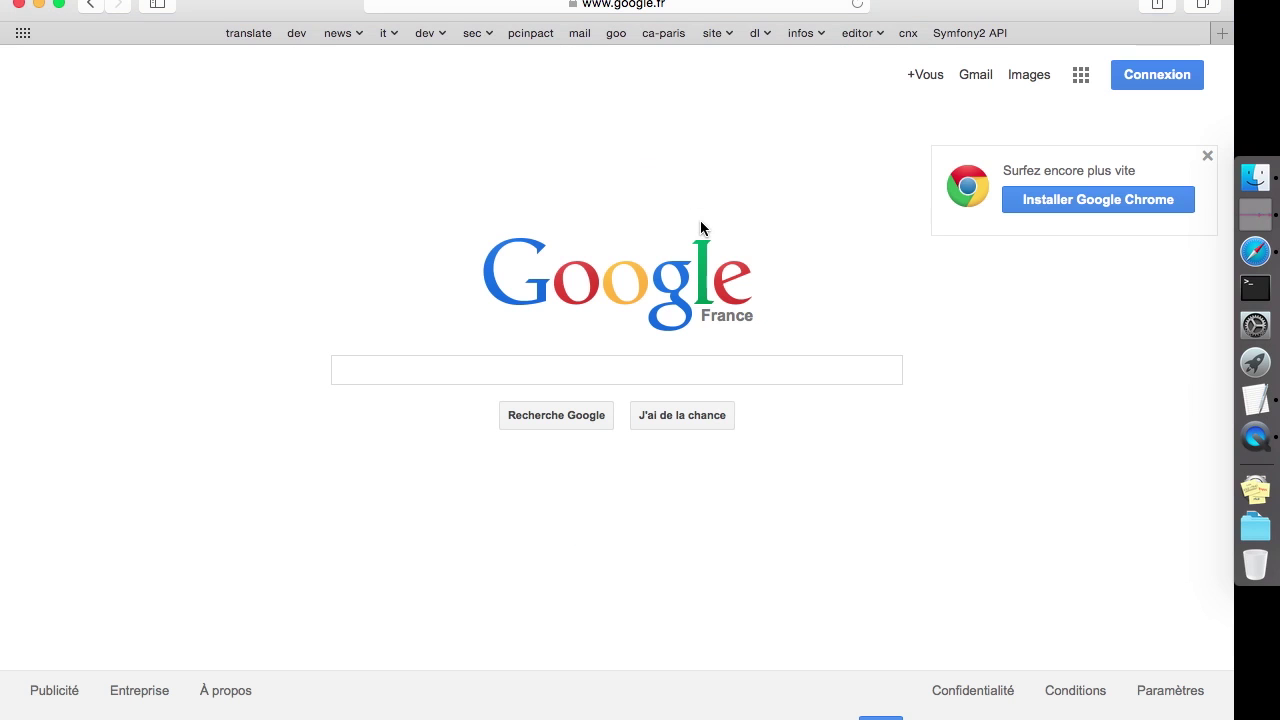
Minimize Safari and launch VirtualBox through Spotlight
left_click(37, 5)
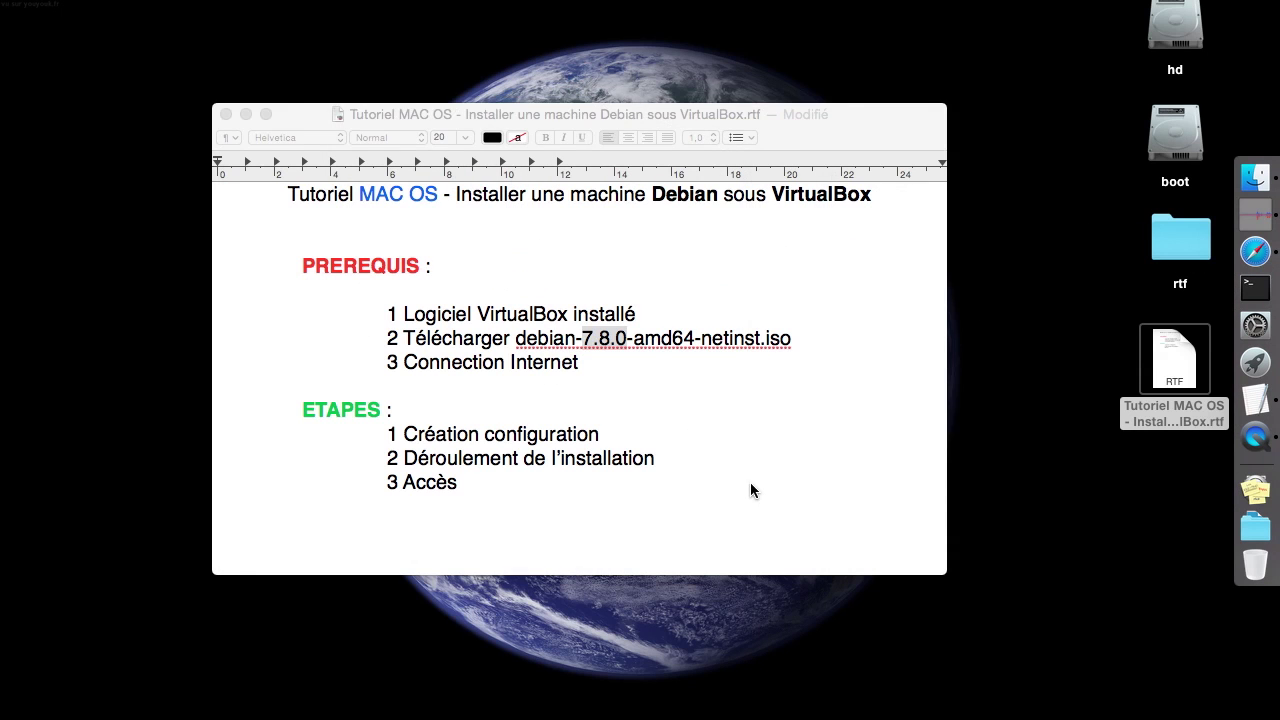
key("super+space")
type("vi")
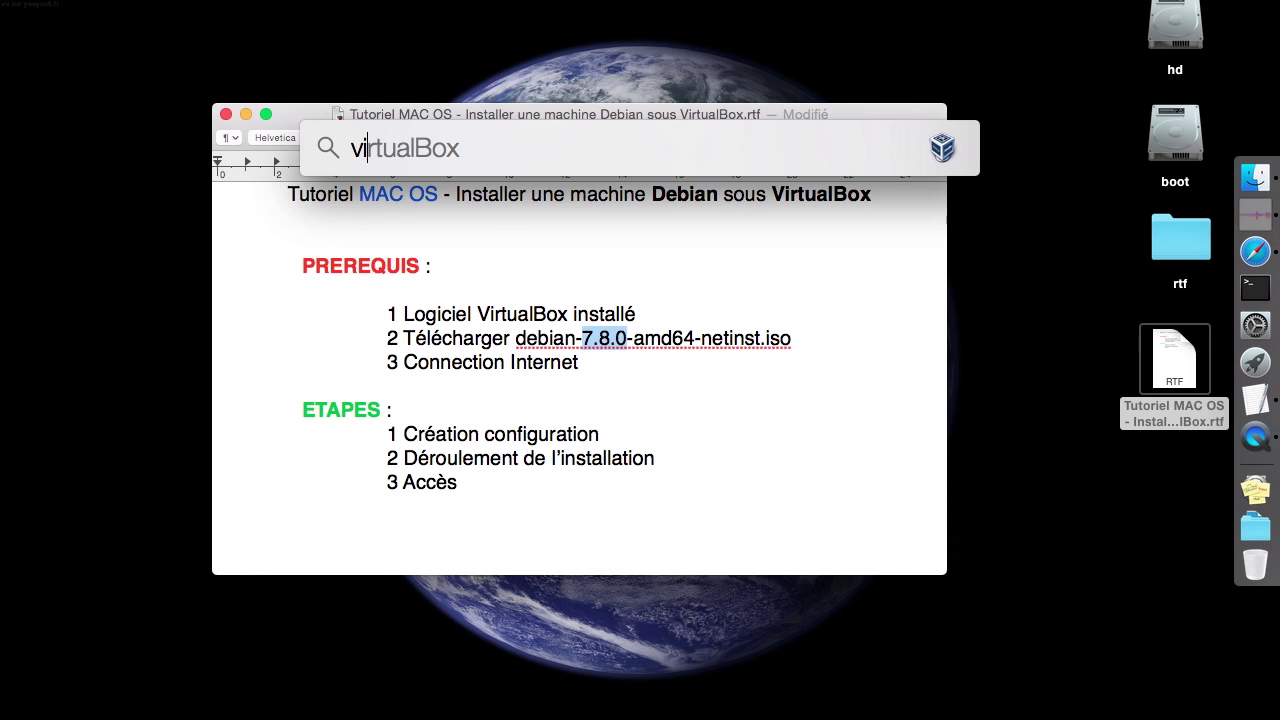
type("rtua")
key("BackSpace")
key("BackSpace")
key("Return")
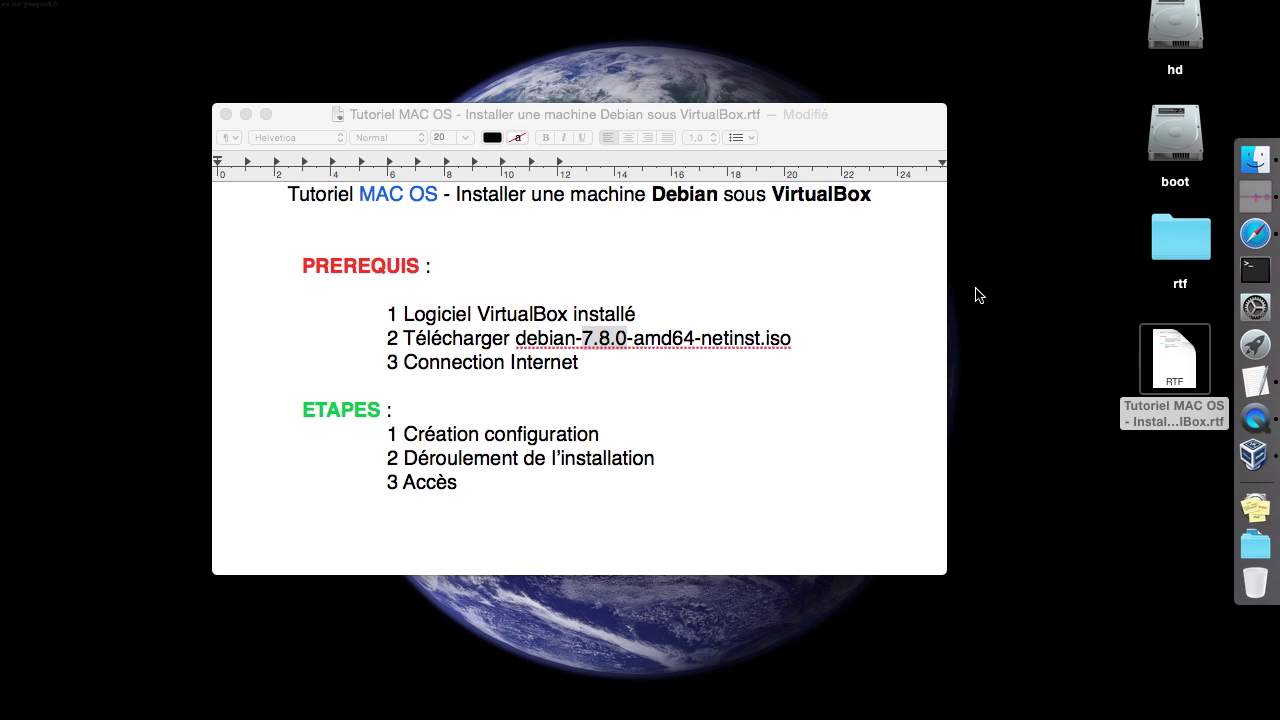
Check the VirtualBox version 4.3.22 in the About window, then close it
left_click(245, 114)
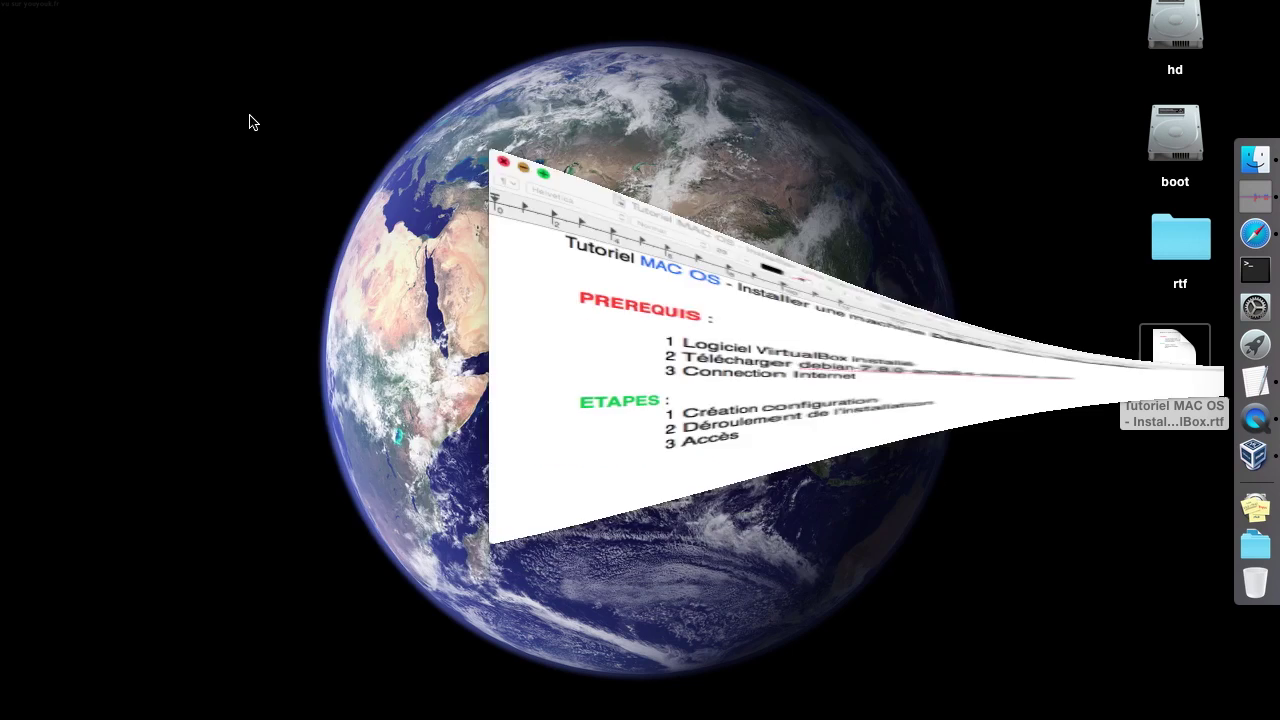
left_click_drag(388, 2, 303, 40)
left_click(100, 0)
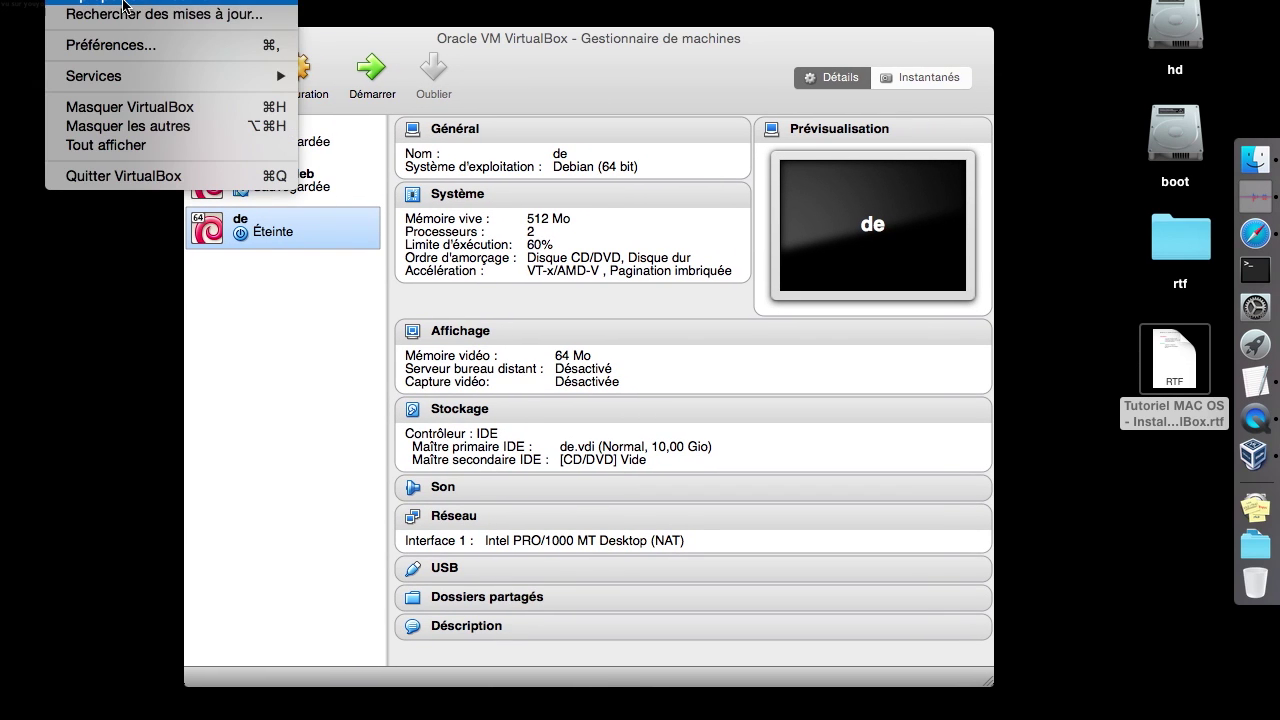
left_click(122, 2)
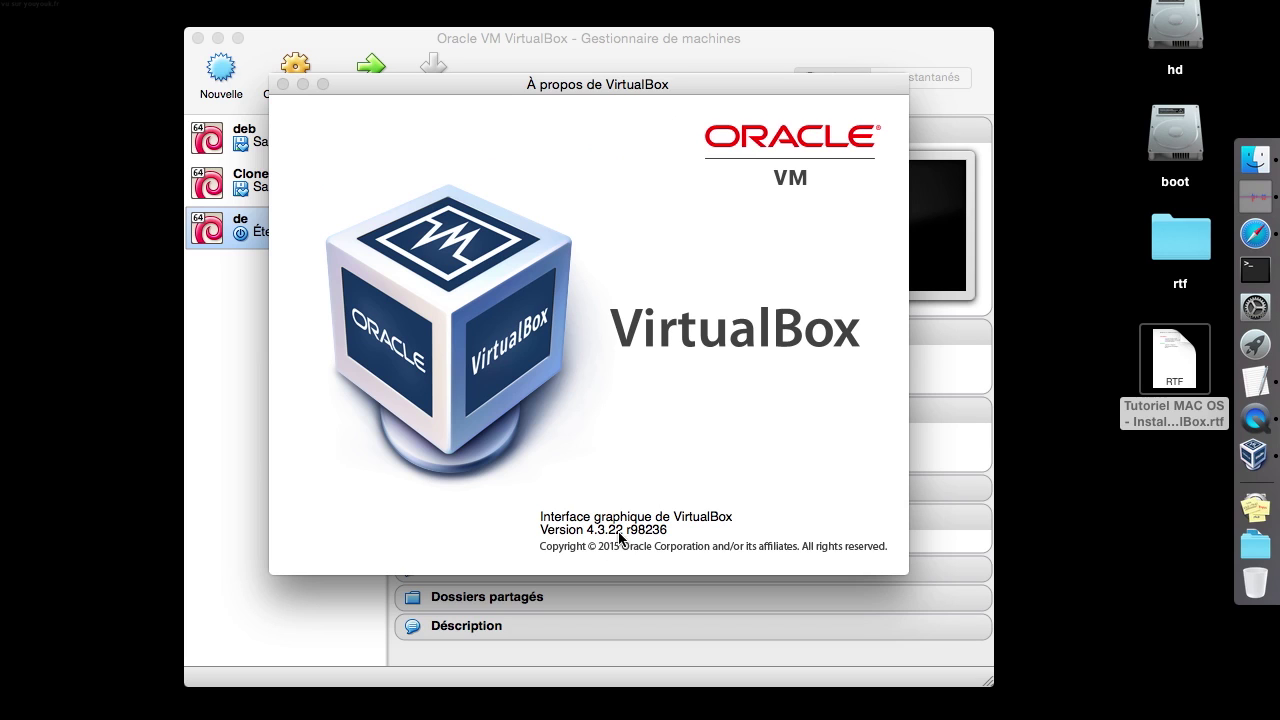
left_click(289, 85)
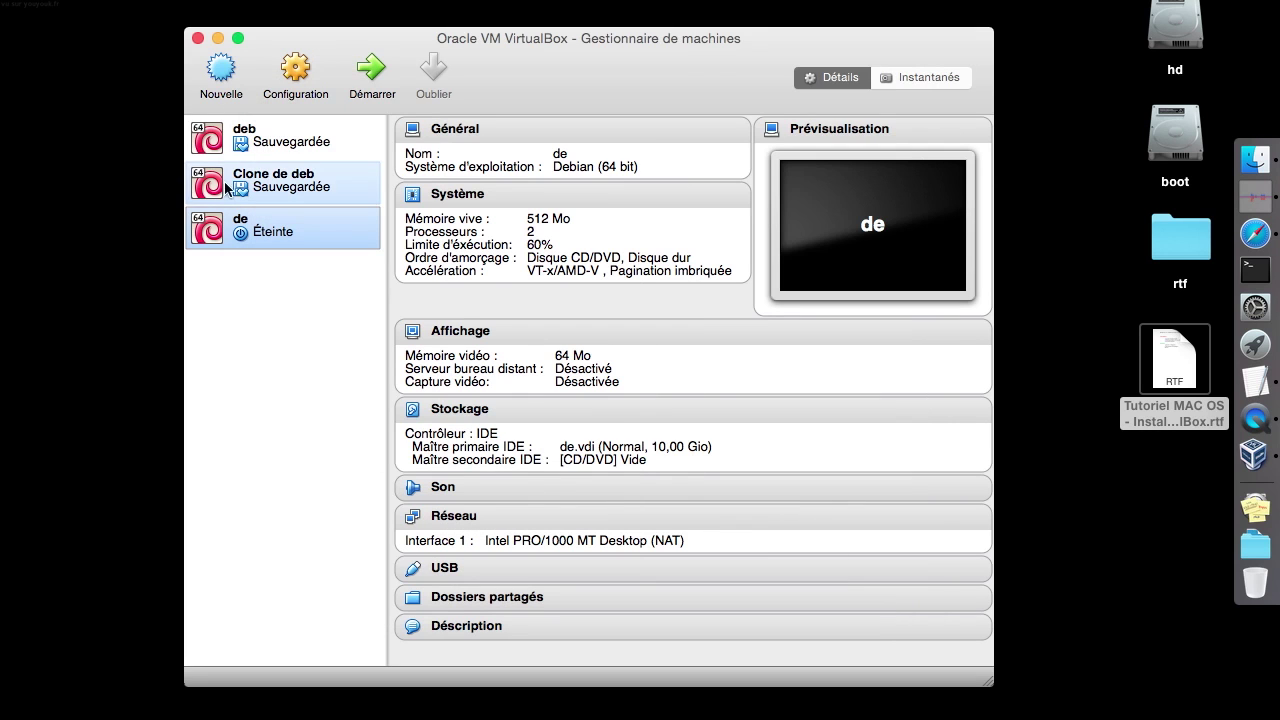
Start a new virtual machine named deb_64 with 1024 MB of memory
left_click(221, 68)
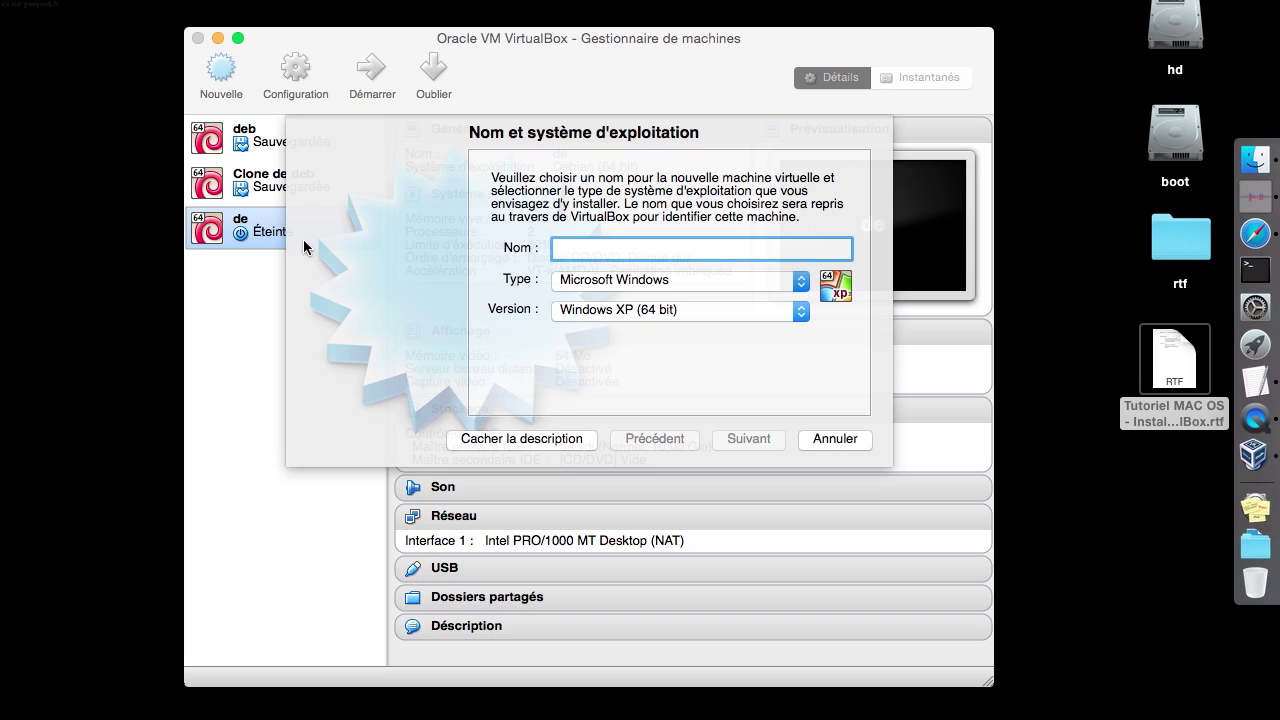
type("deb64")
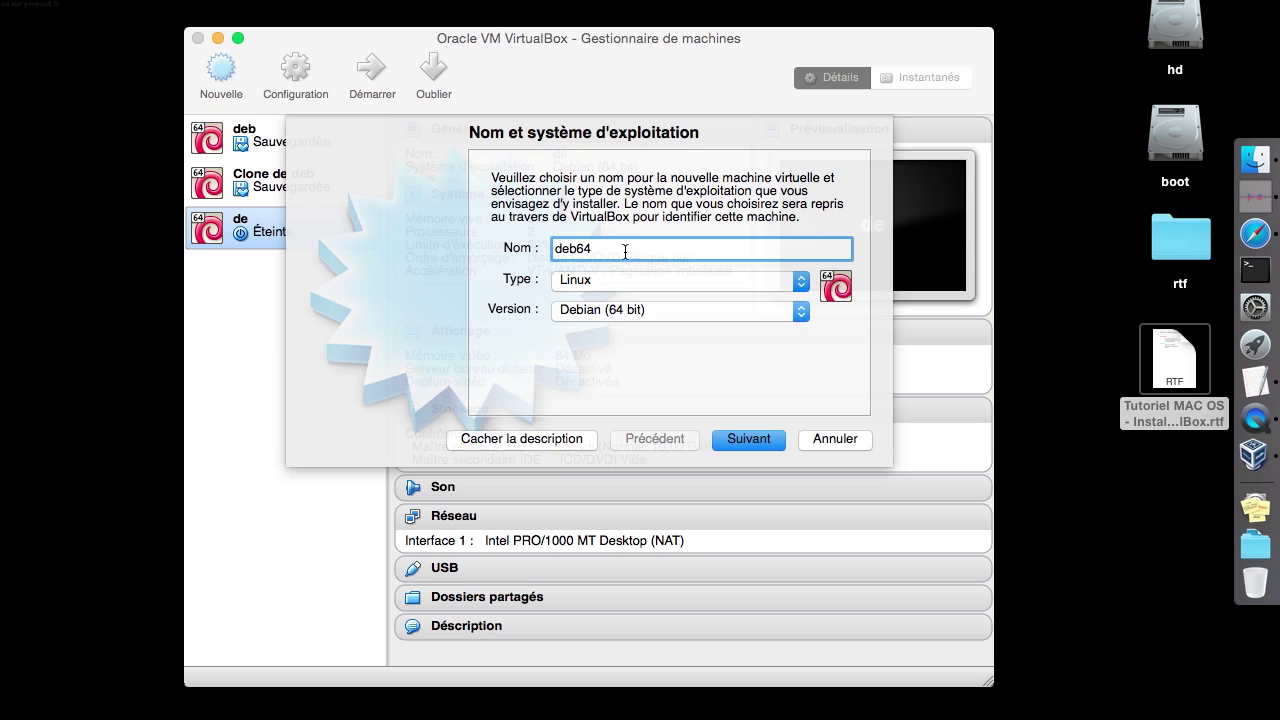
left_click(743, 440)
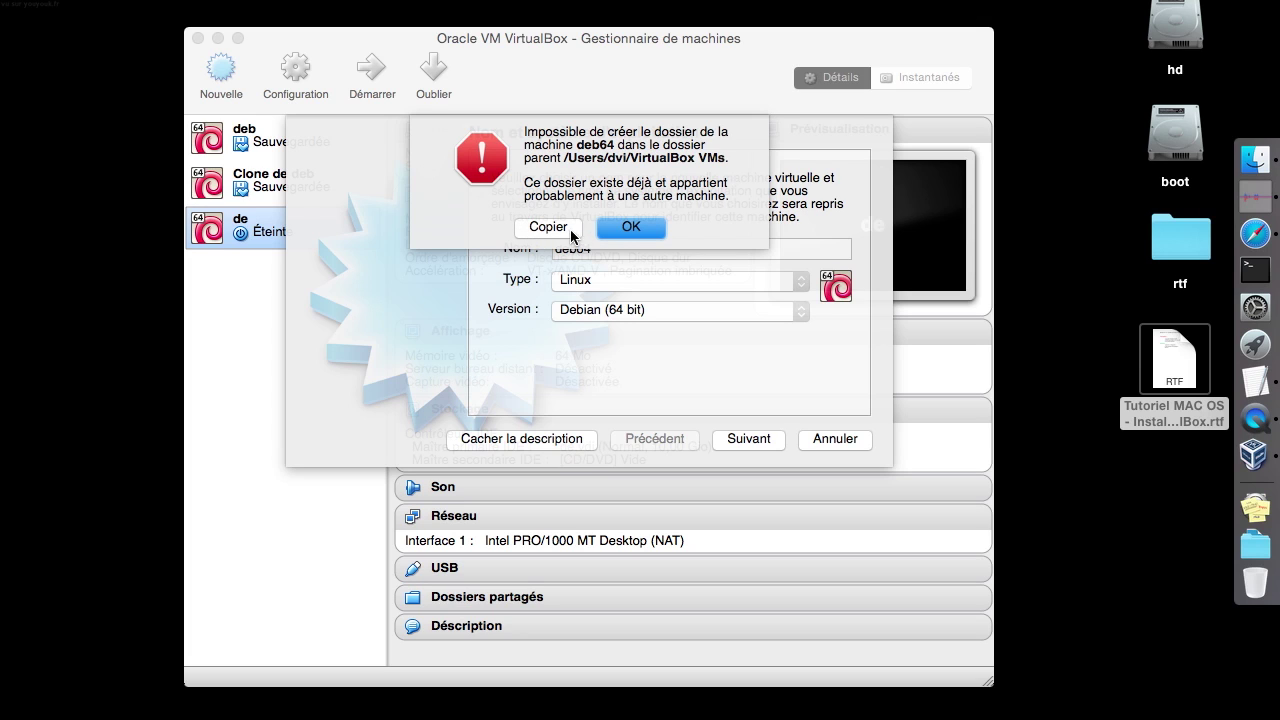
left_click(610, 227)
type("_")
left_click(748, 440)
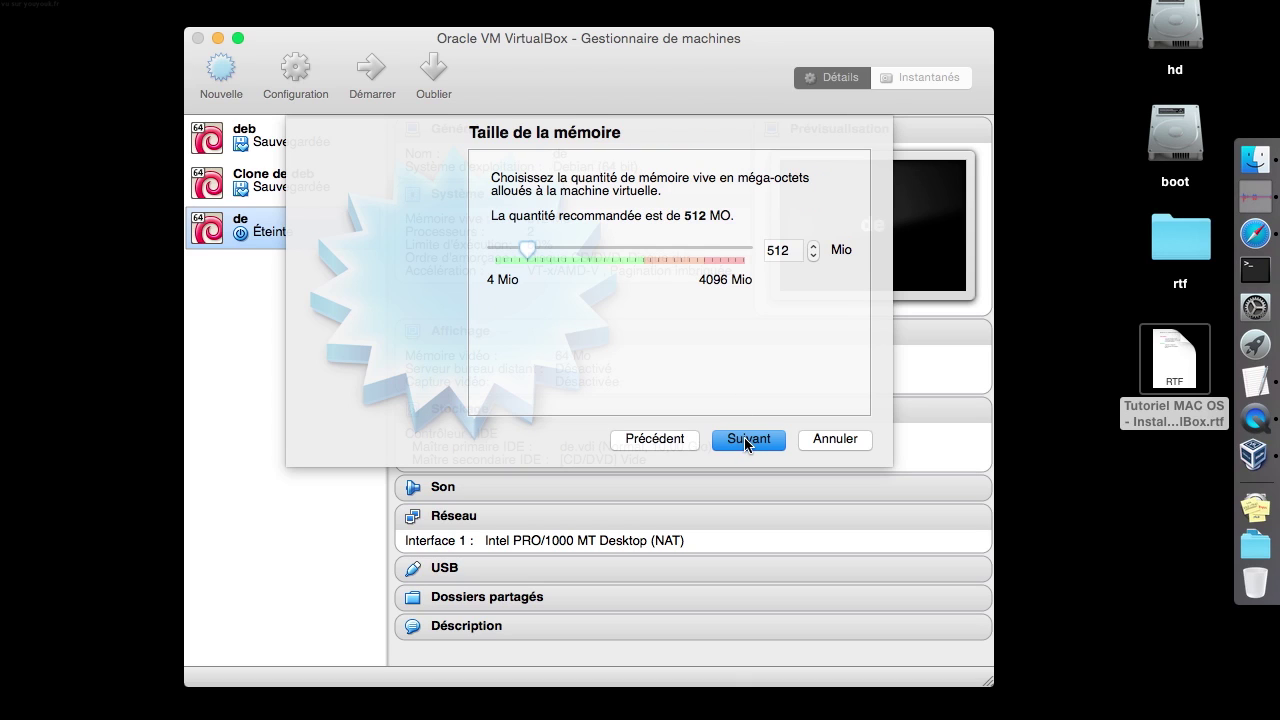
double_click(781, 249)
type("1024")
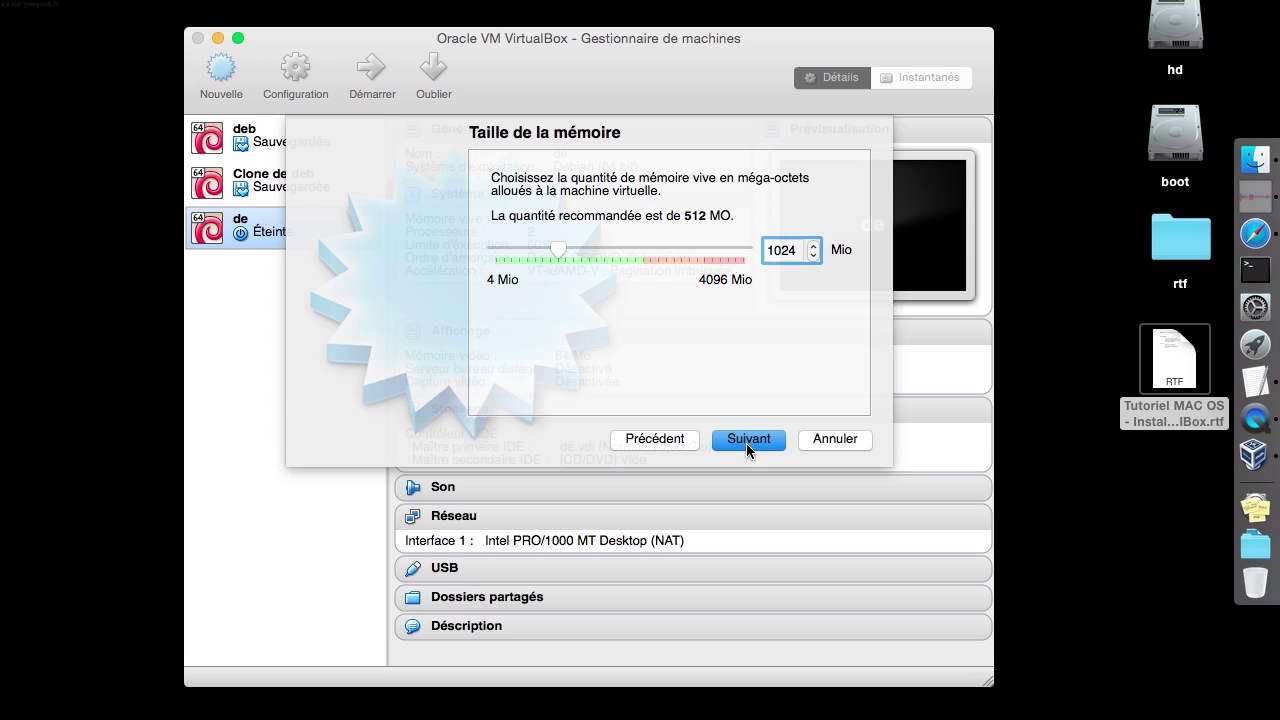
left_click(746, 443)
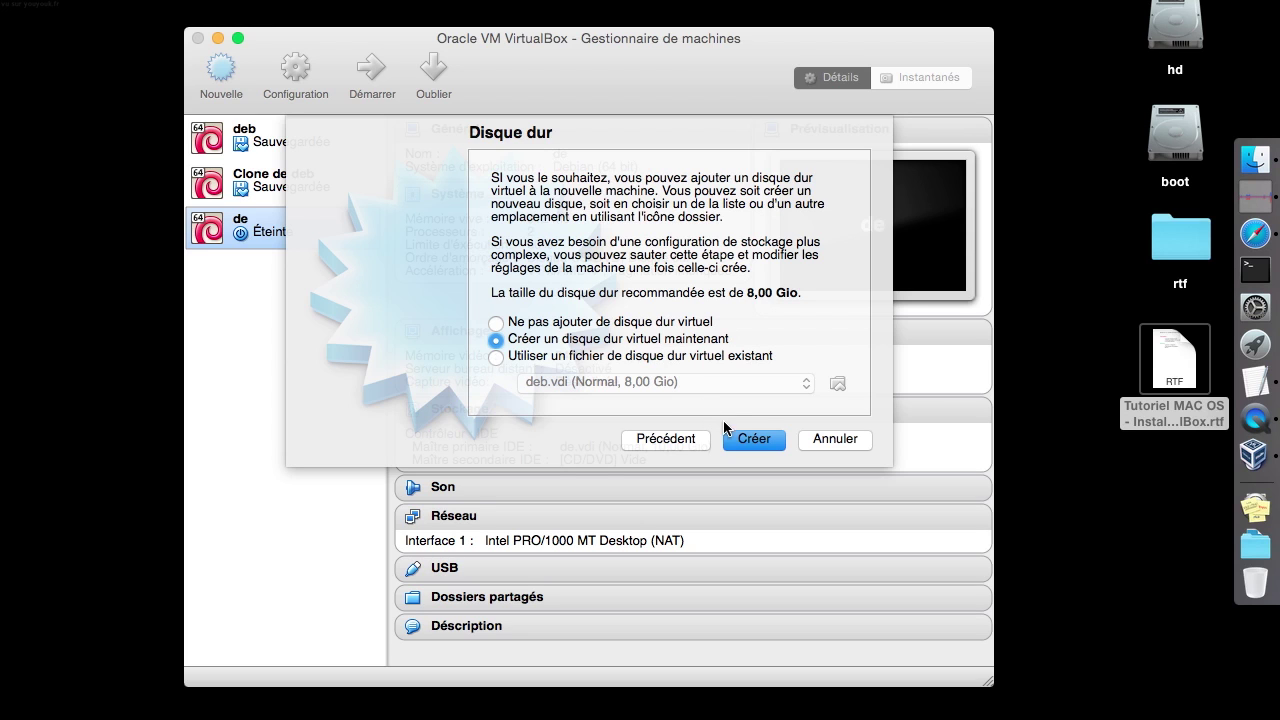
Create its new 8 GB dynamically allocated VDI hard disk
left_click(748, 444)
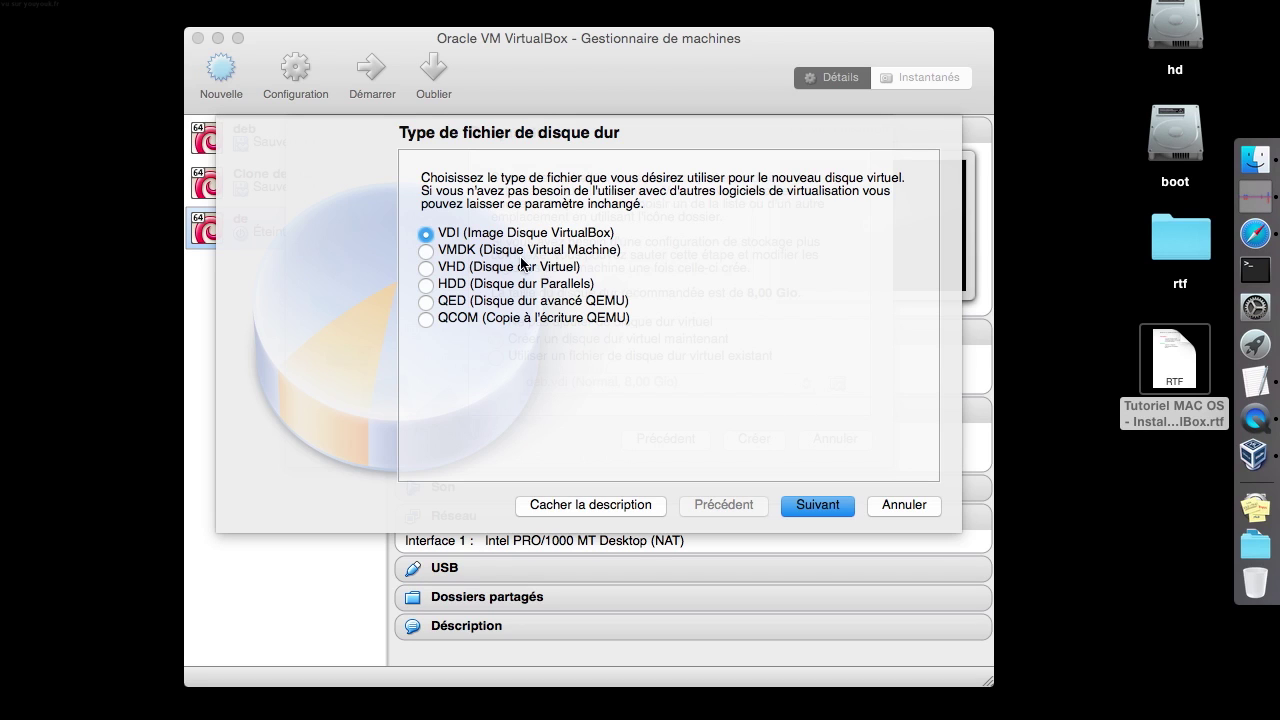
left_click(829, 510)
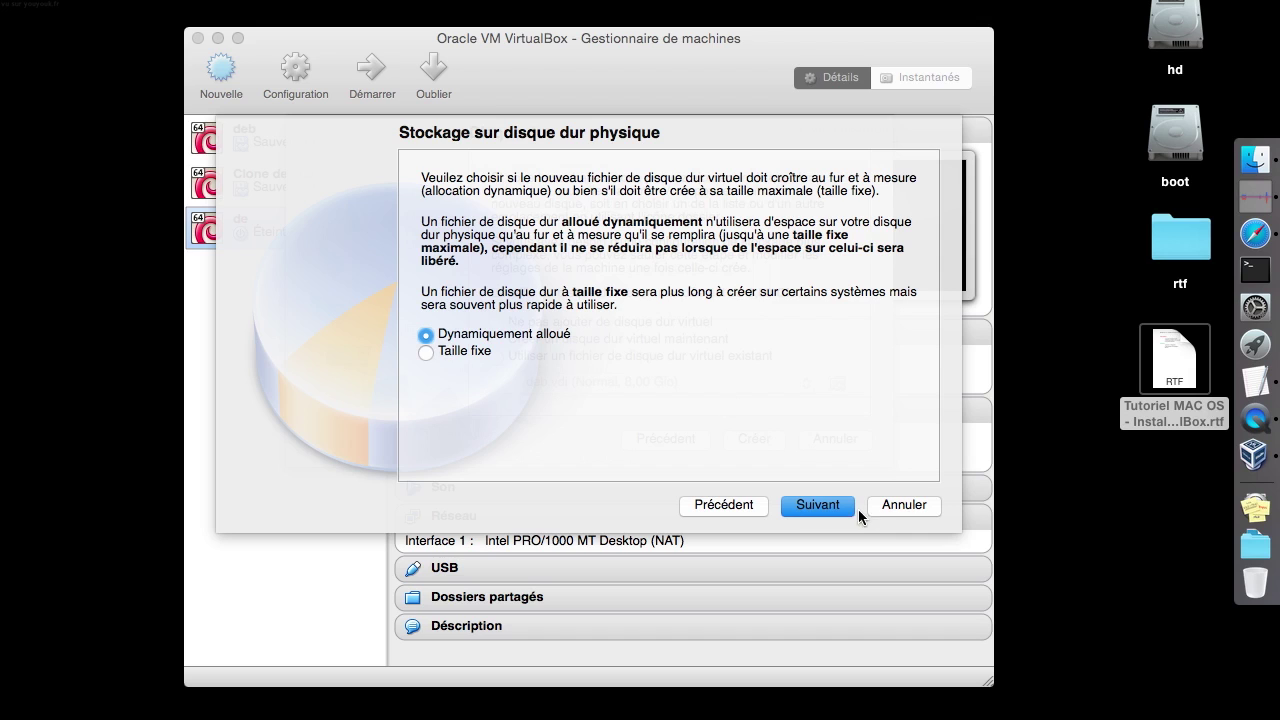
left_click(828, 510)
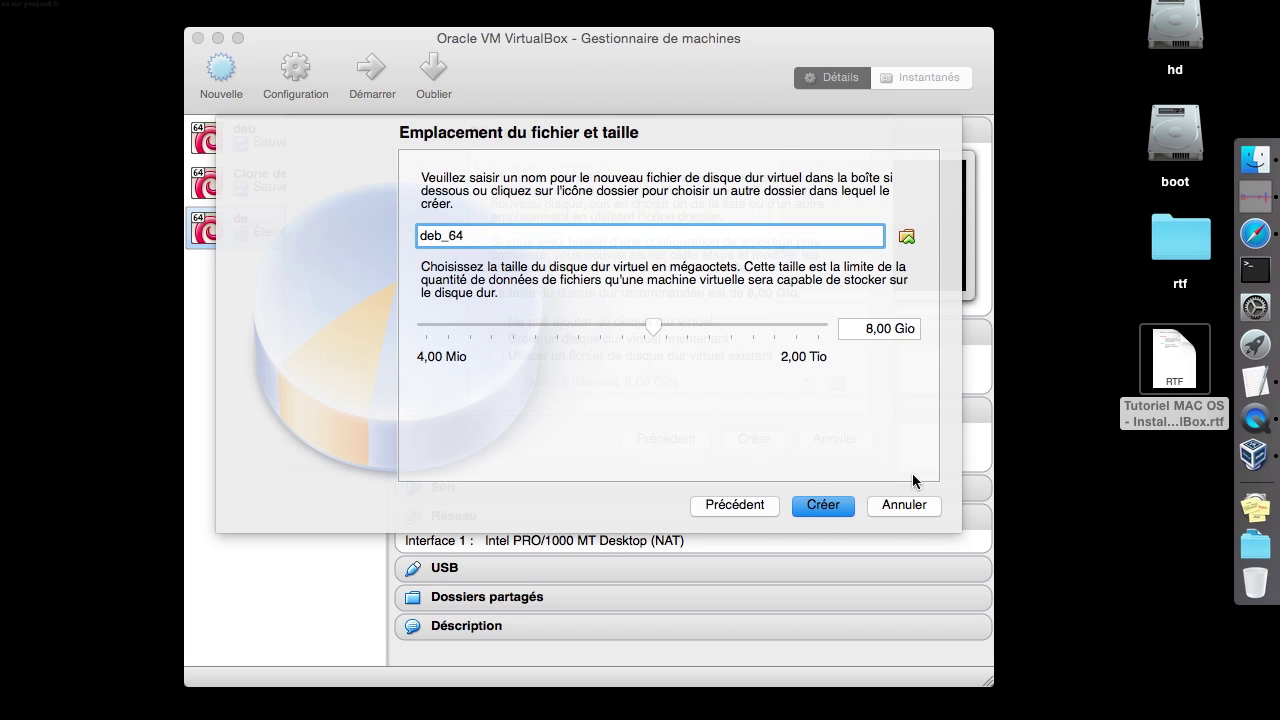
left_click(822, 505)
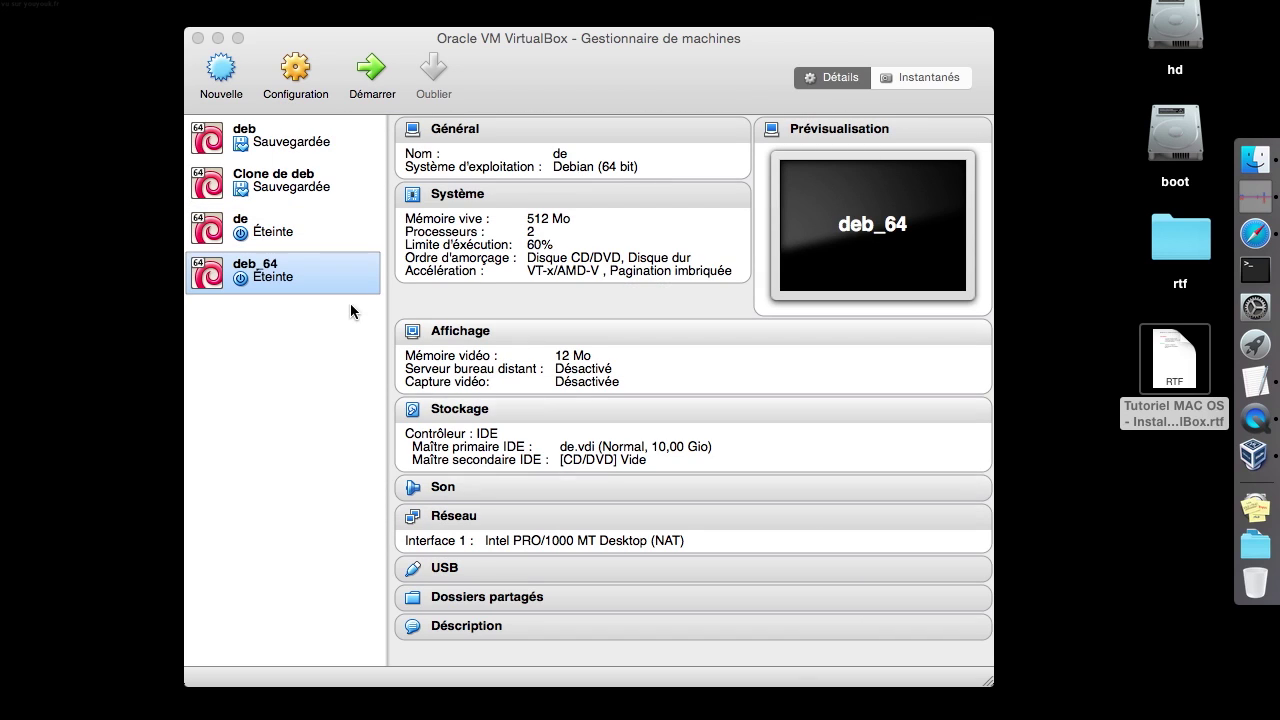
Remove the floppy from deb_64's boot order in its system settings
right_click(305, 287)
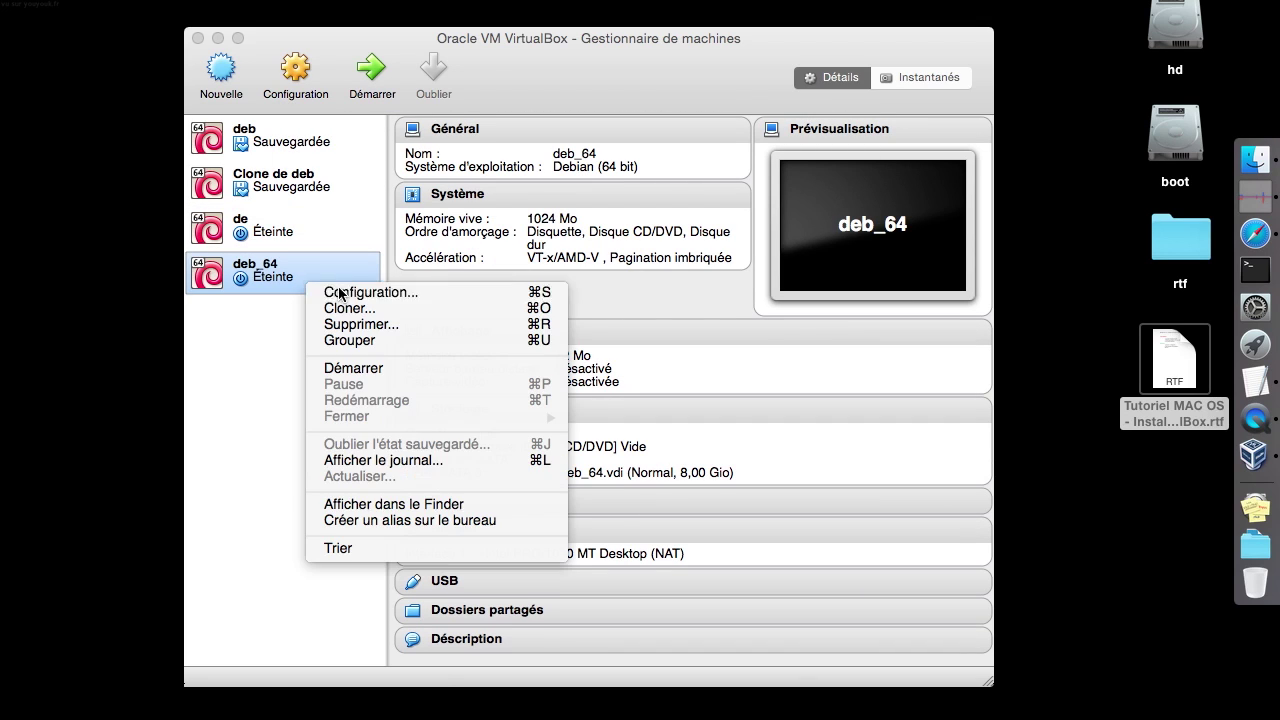
left_click(348, 292)
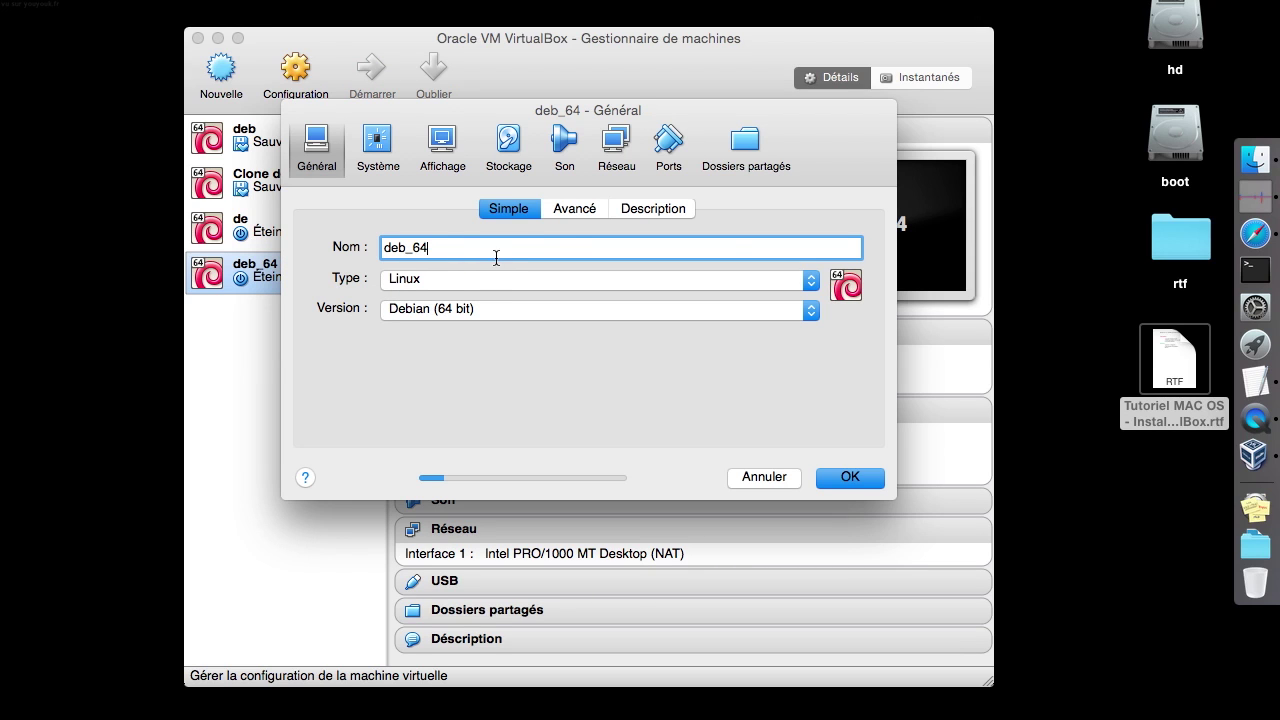
left_click(572, 212)
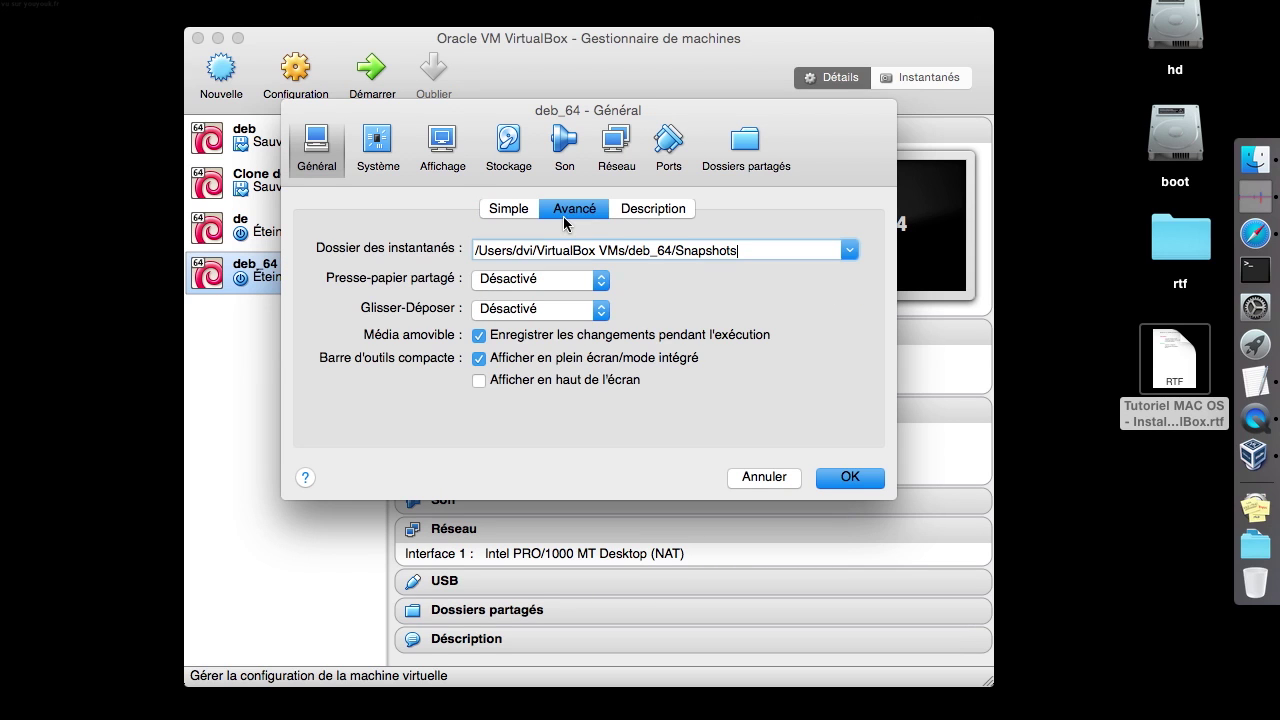
left_click(640, 210)
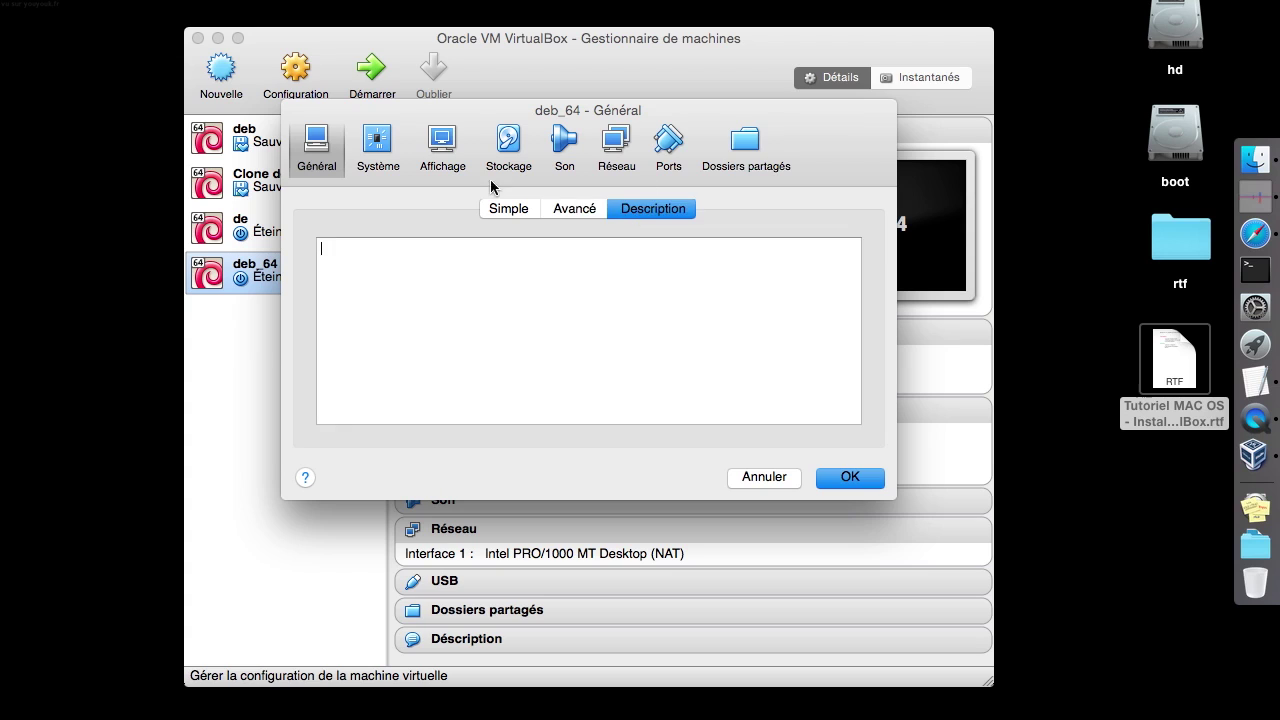
left_click(378, 148)
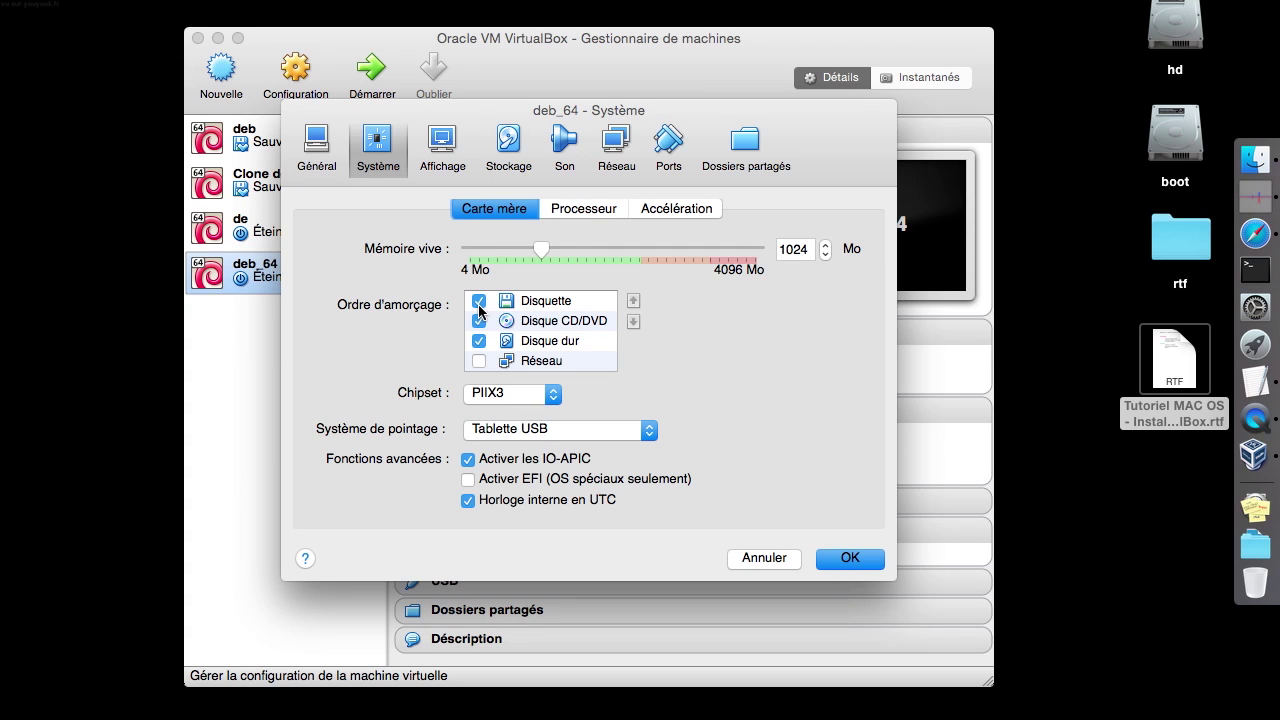
left_click(479, 301)
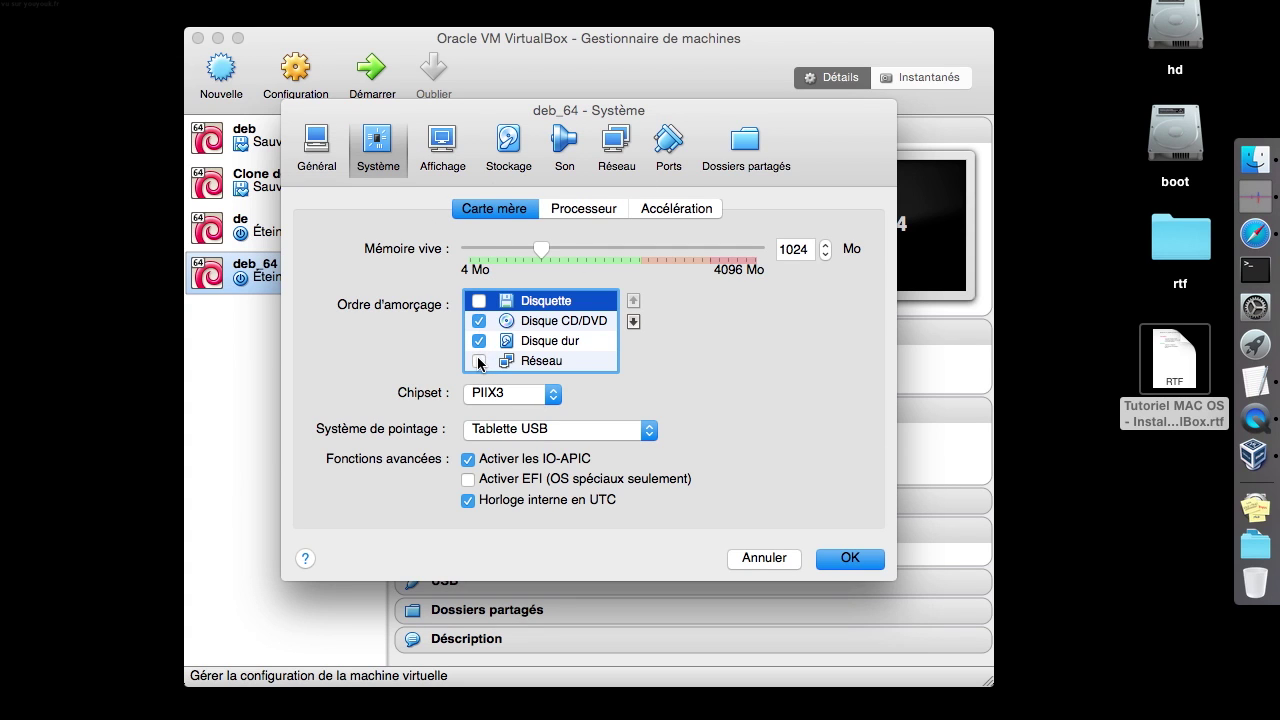
Give deb_64 two processors and a lower execution cap, then save the settings
left_click(602, 216)
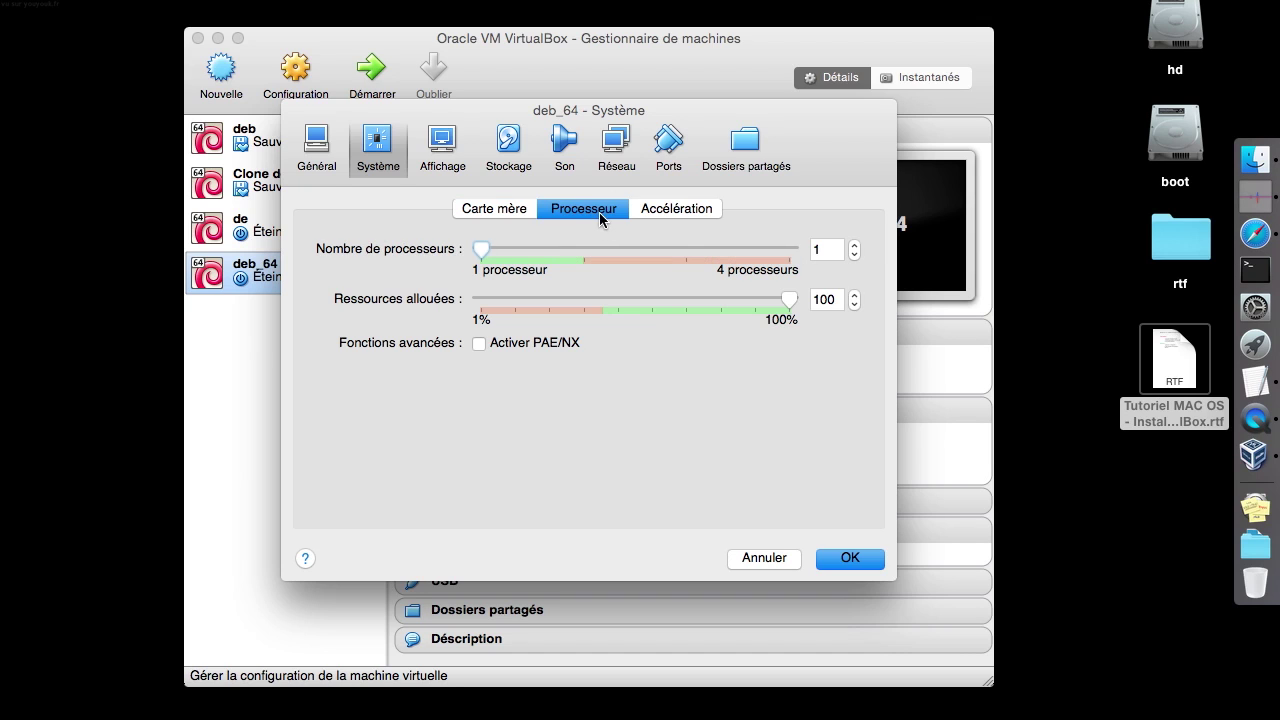
left_click(591, 250)
left_click(832, 299)
type("80")
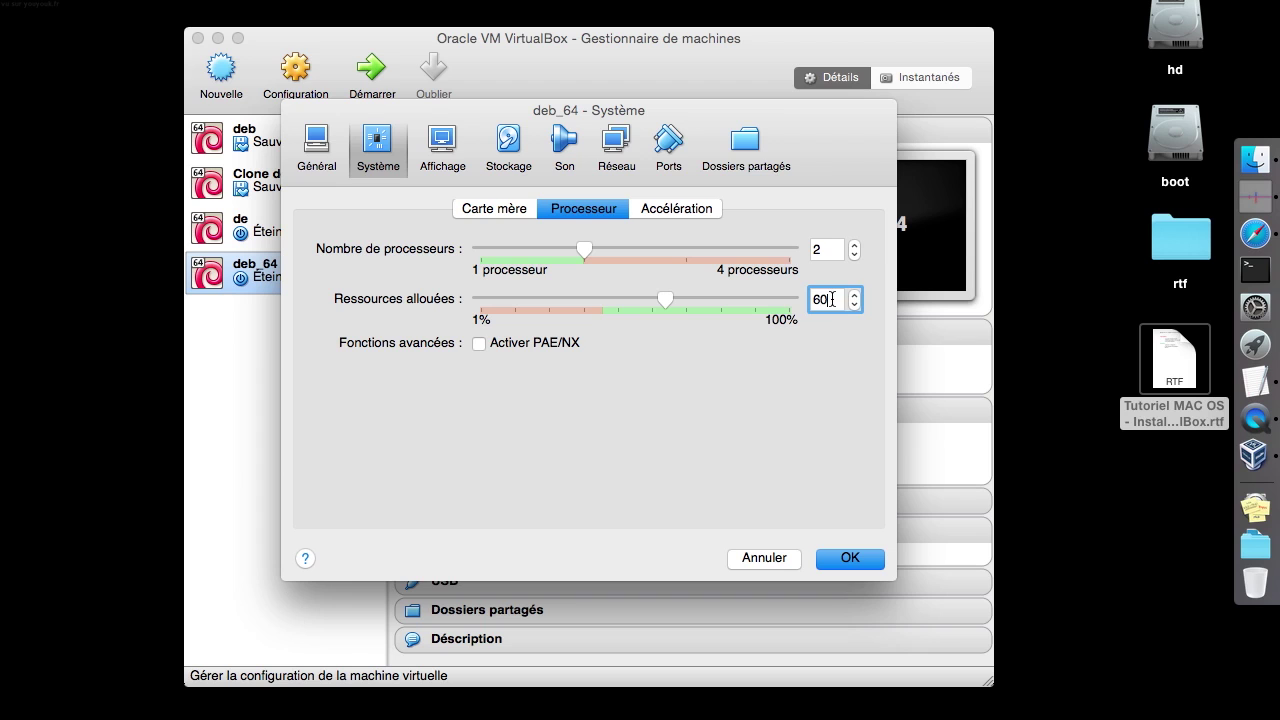
left_click(827, 562)
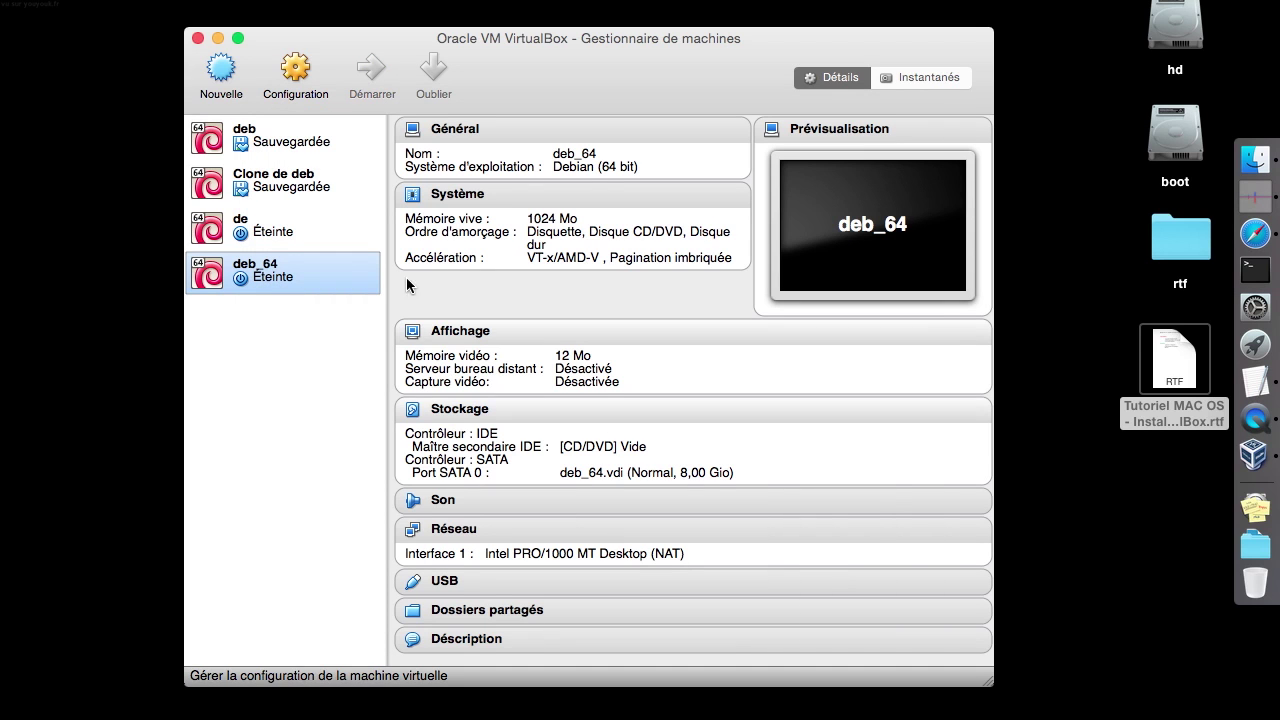
right_click(333, 265)
left_click(447, 157)
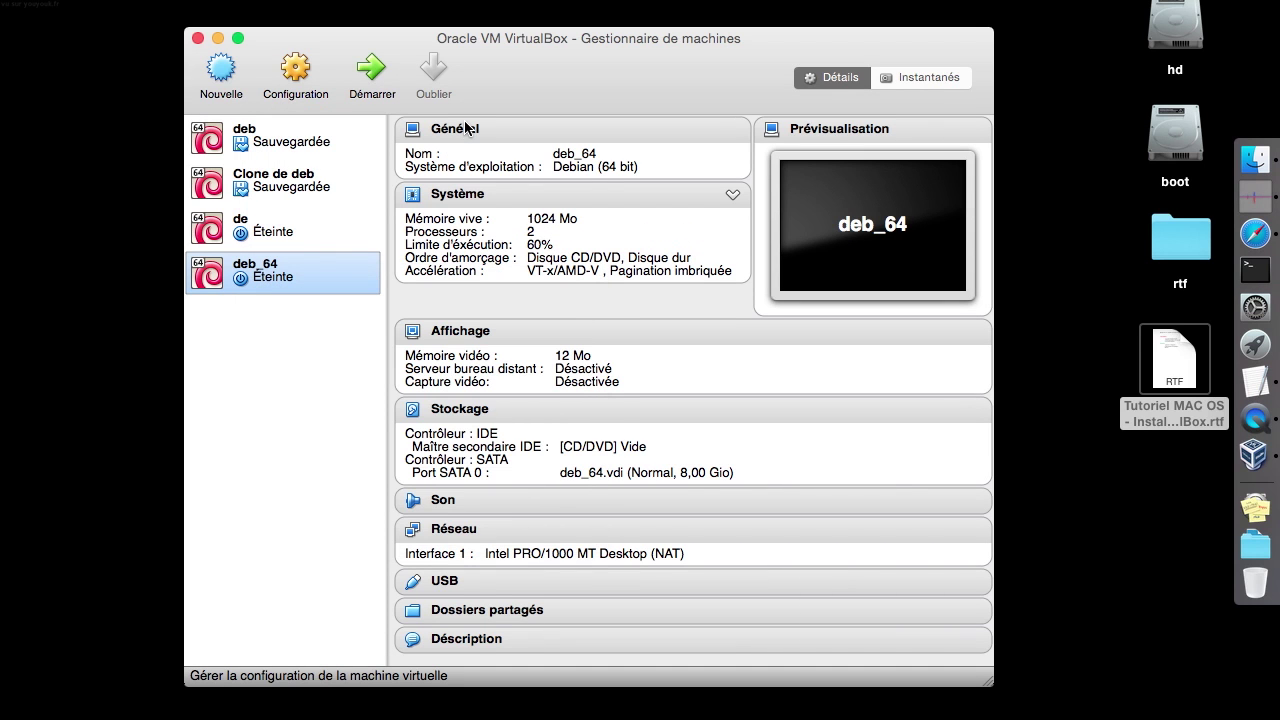
Set deb_64's video memory to 64 MB in the display settings
key("super+s")
left_click(398, 160)
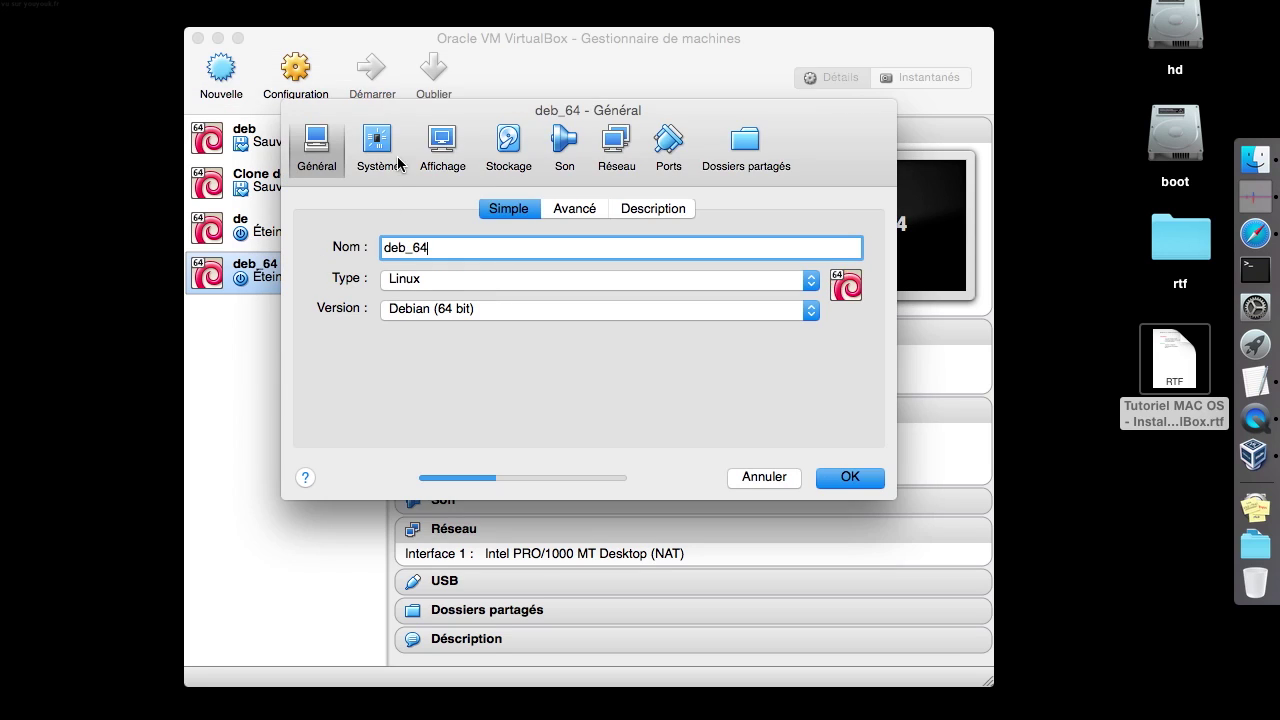
left_click(585, 209)
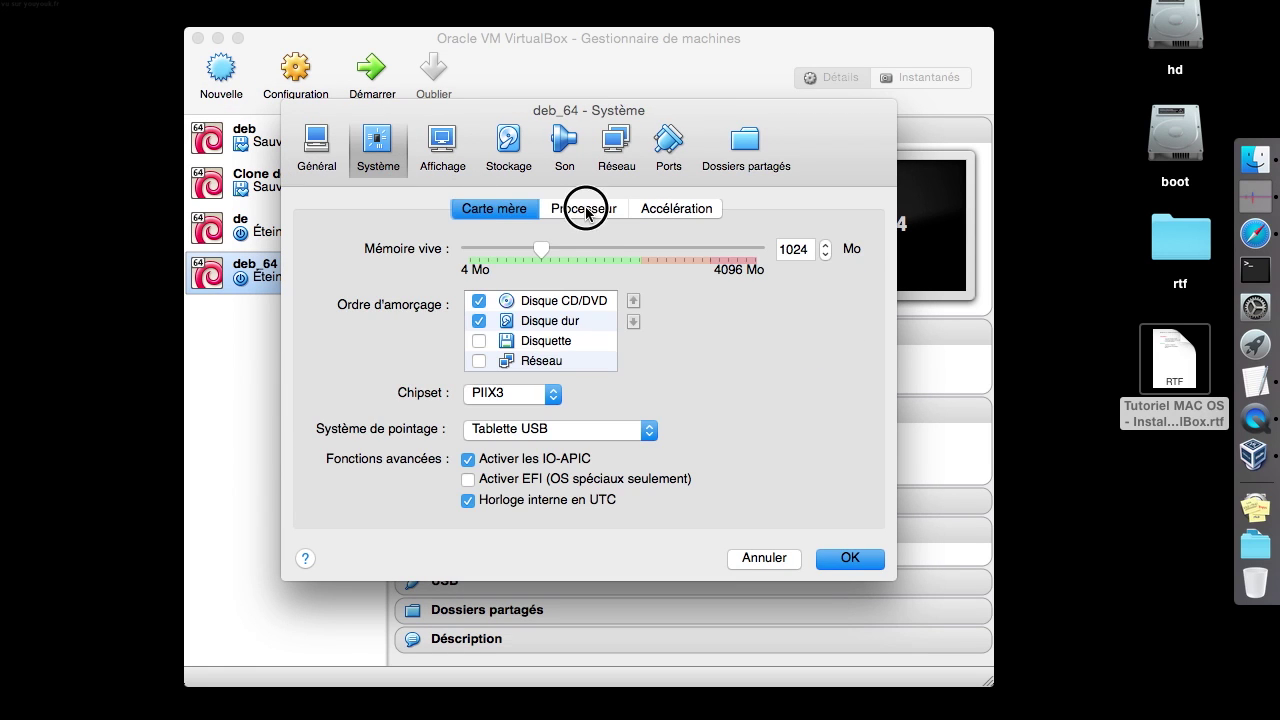
left_click(514, 208)
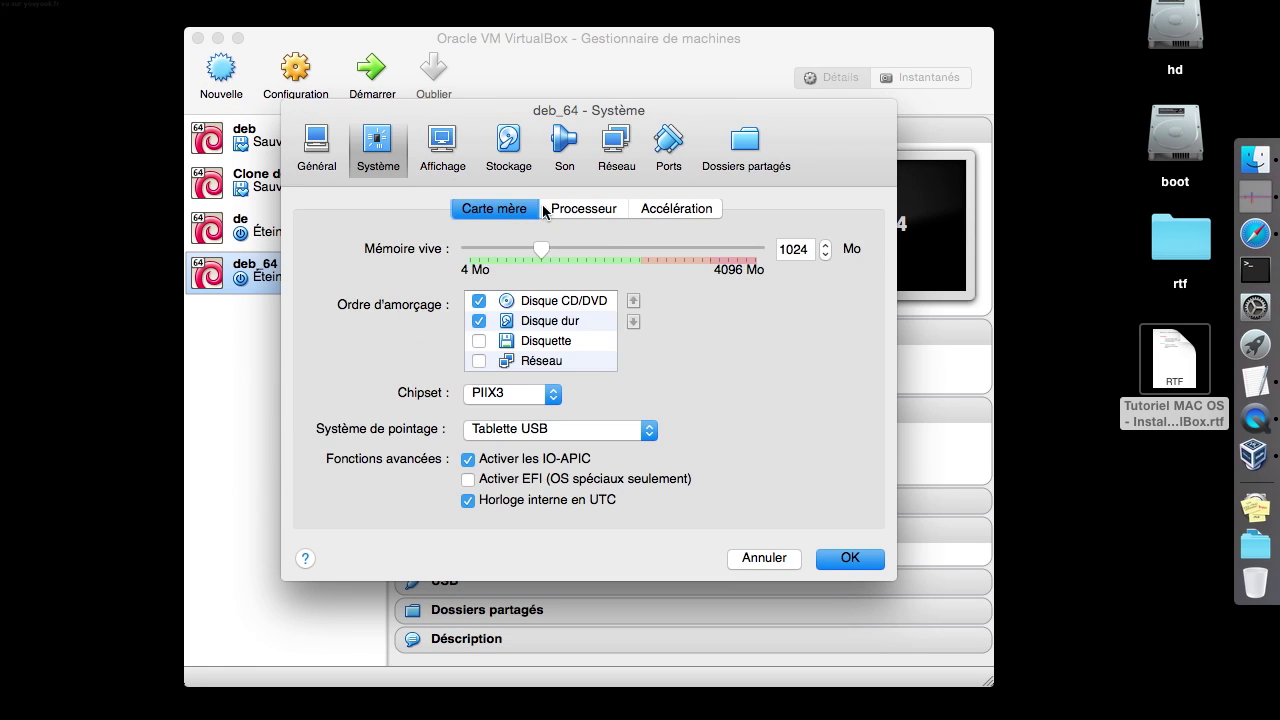
left_click(676, 208)
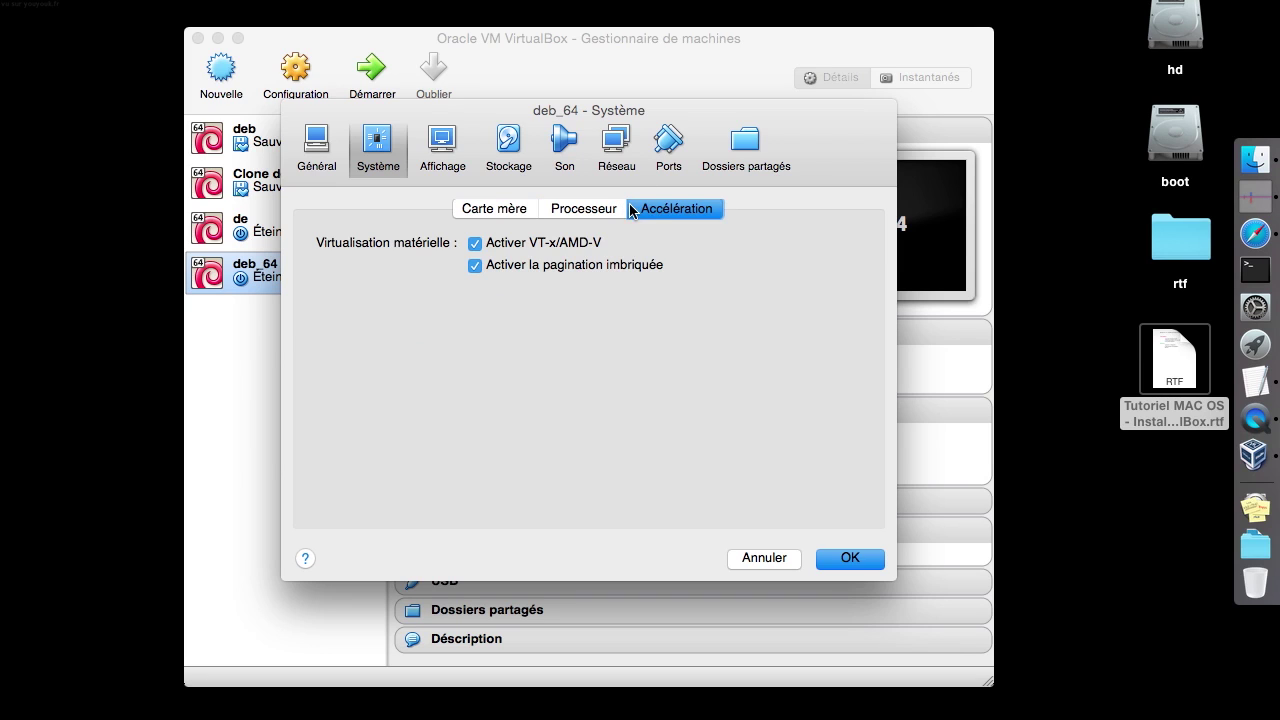
left_click(443, 150)
left_click(791, 251)
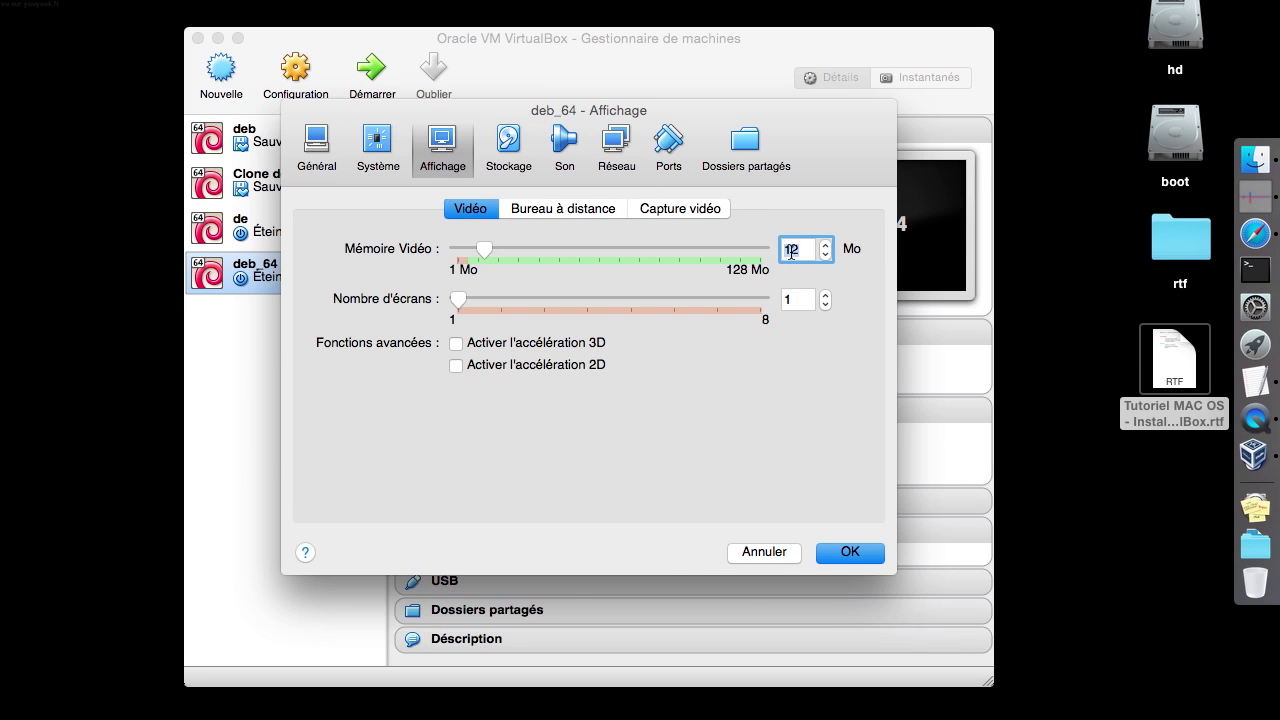
type("64")
Review the storage, audio, network, serial port and shared folder pages, then save
left_click(603, 208)
left_click(731, 210)
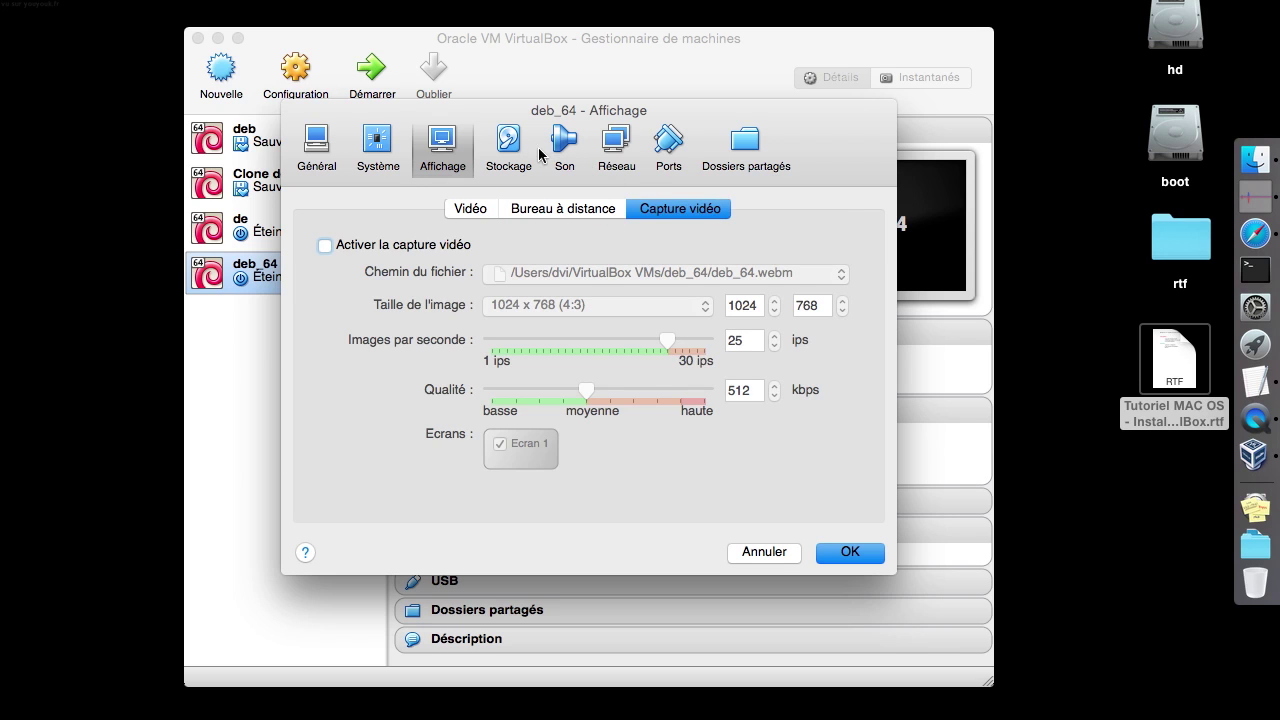
left_click(530, 148)
left_click(564, 147)
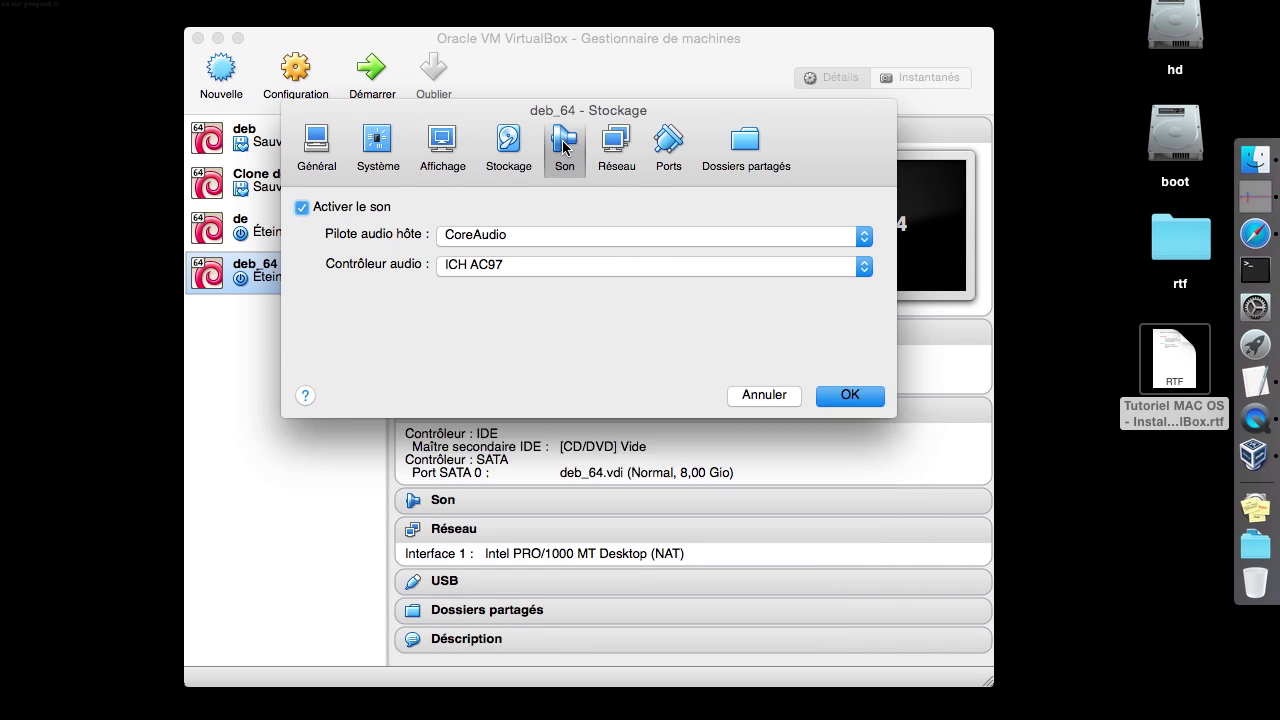
left_click(616, 147)
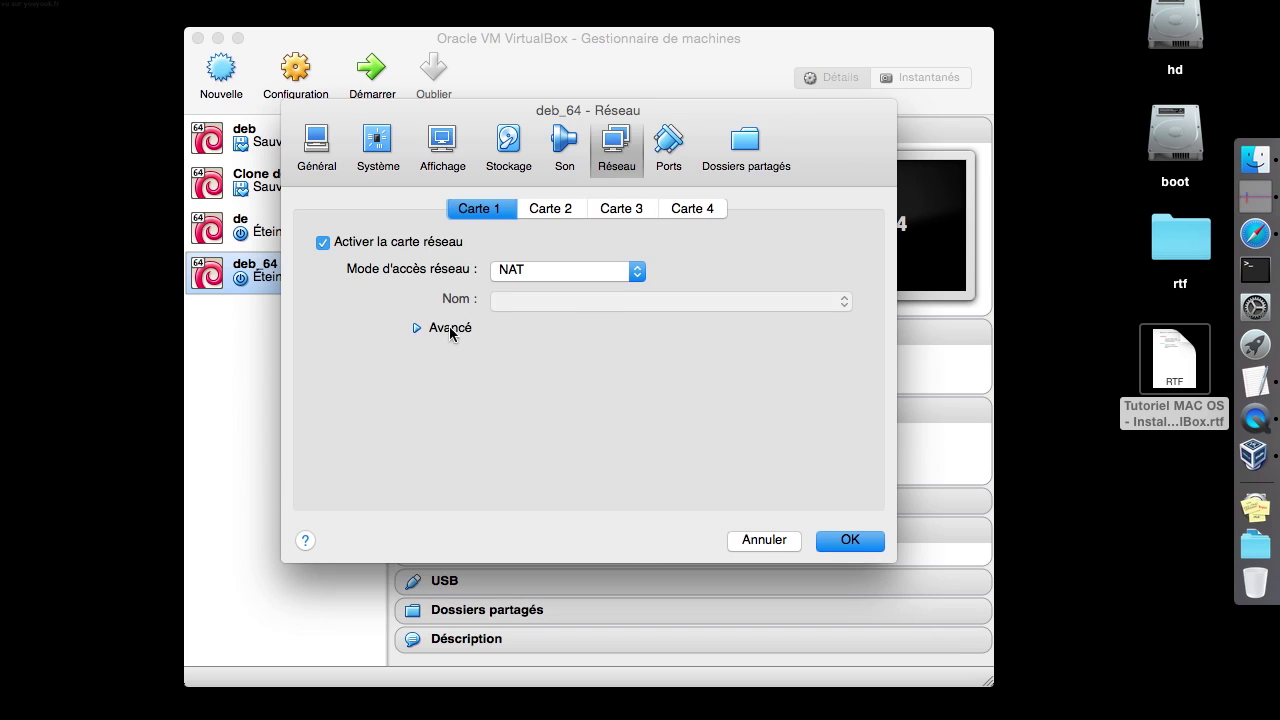
left_click(450, 330)
left_click(676, 138)
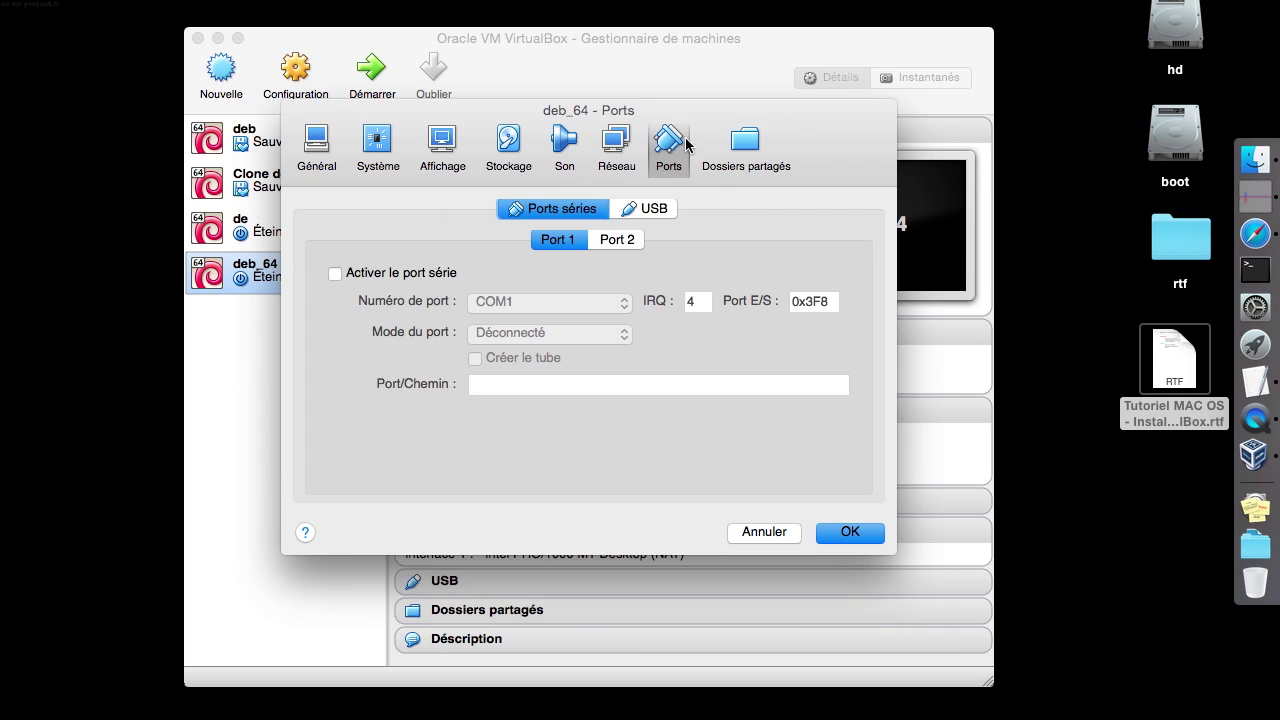
left_click(734, 148)
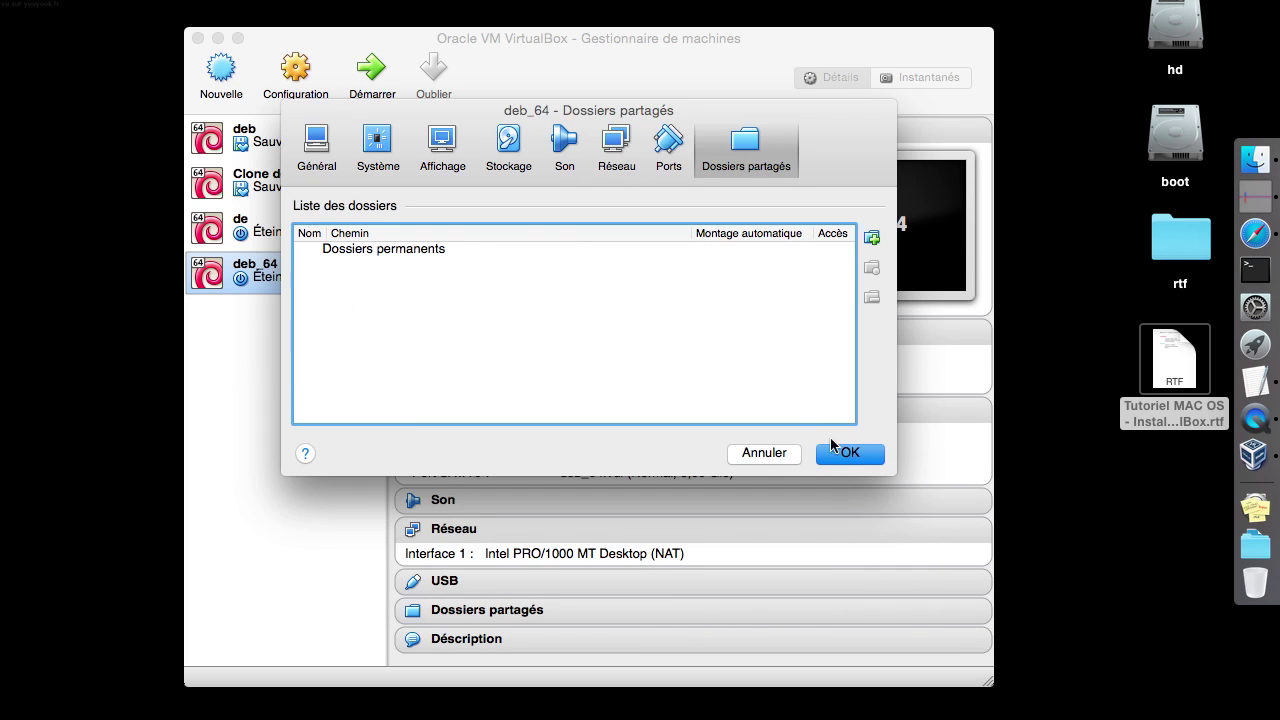
left_click(838, 452)
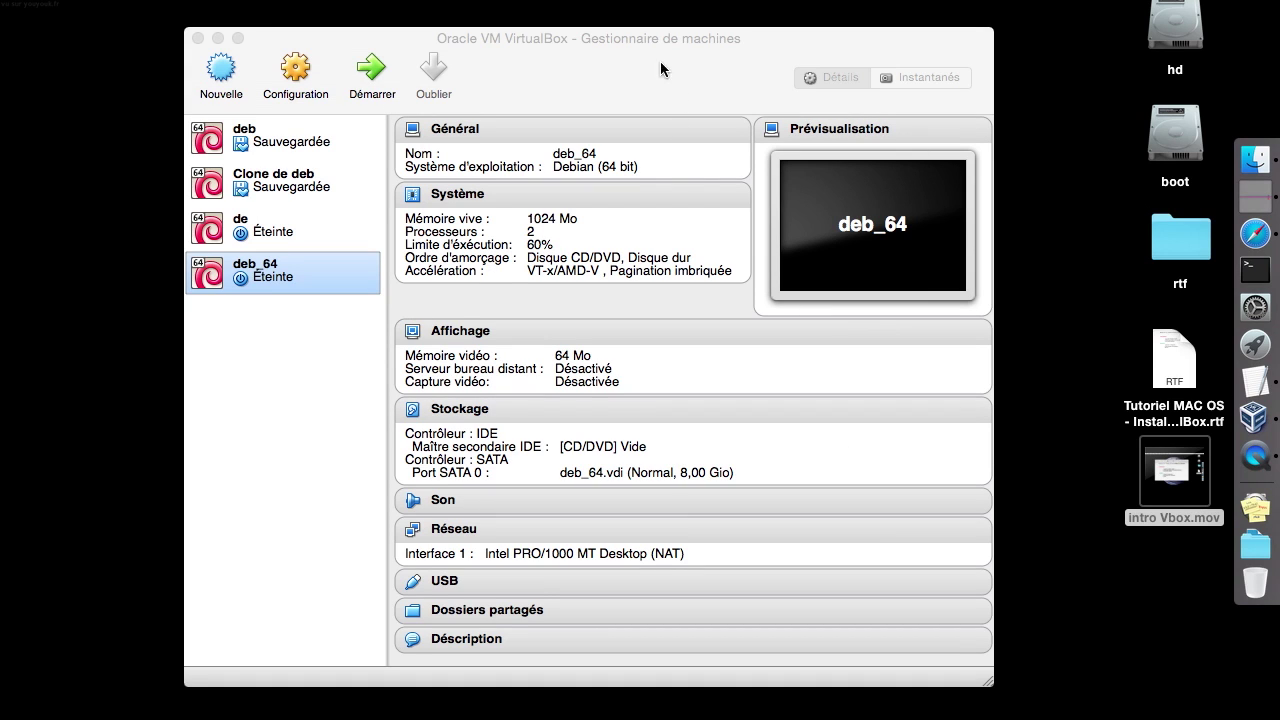
Start deb_64 and load debian-7.8.0-amd64-netinst.iso from the deb folder into its virtual CD/DVD drive
left_click(378, 78)
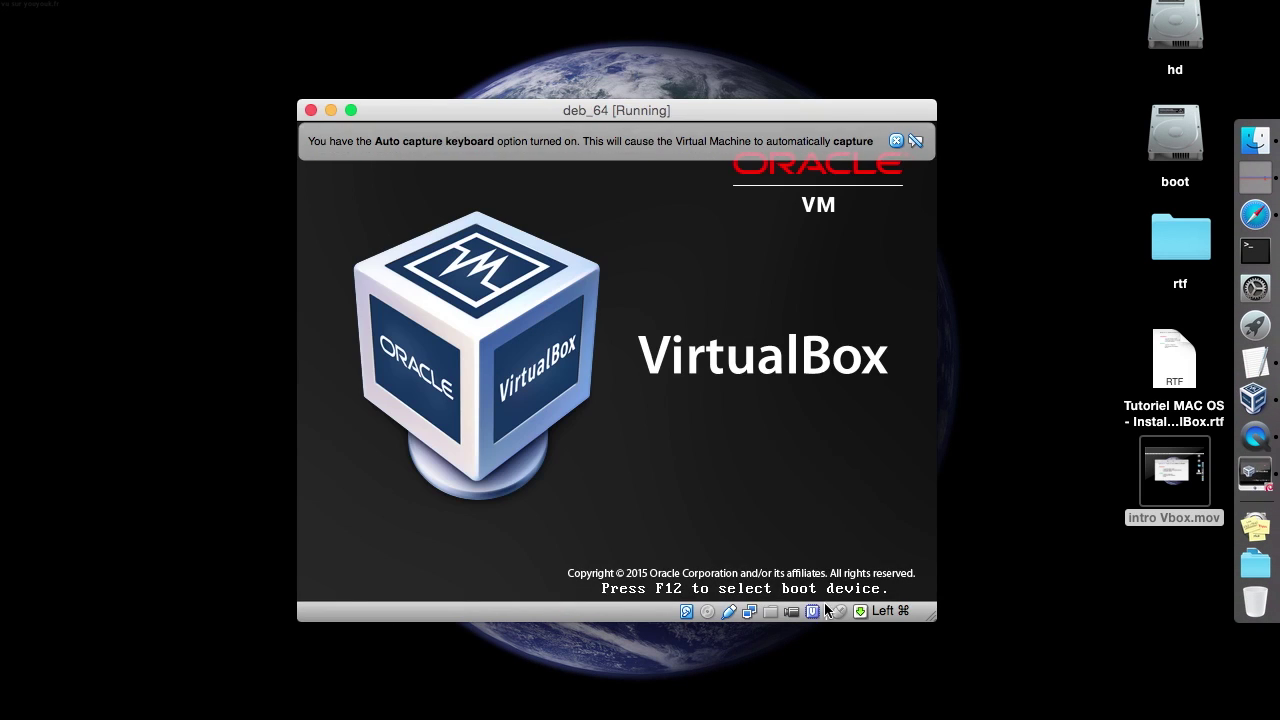
left_click(707, 611)
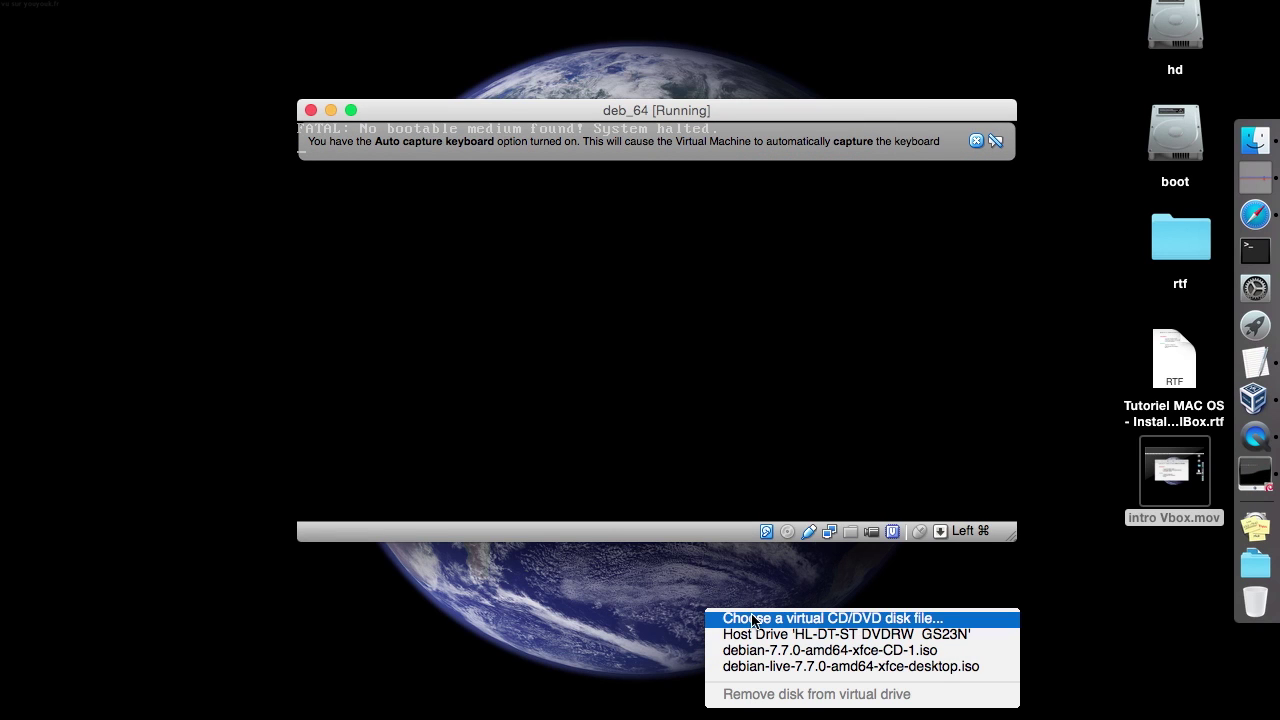
left_click(752, 619)
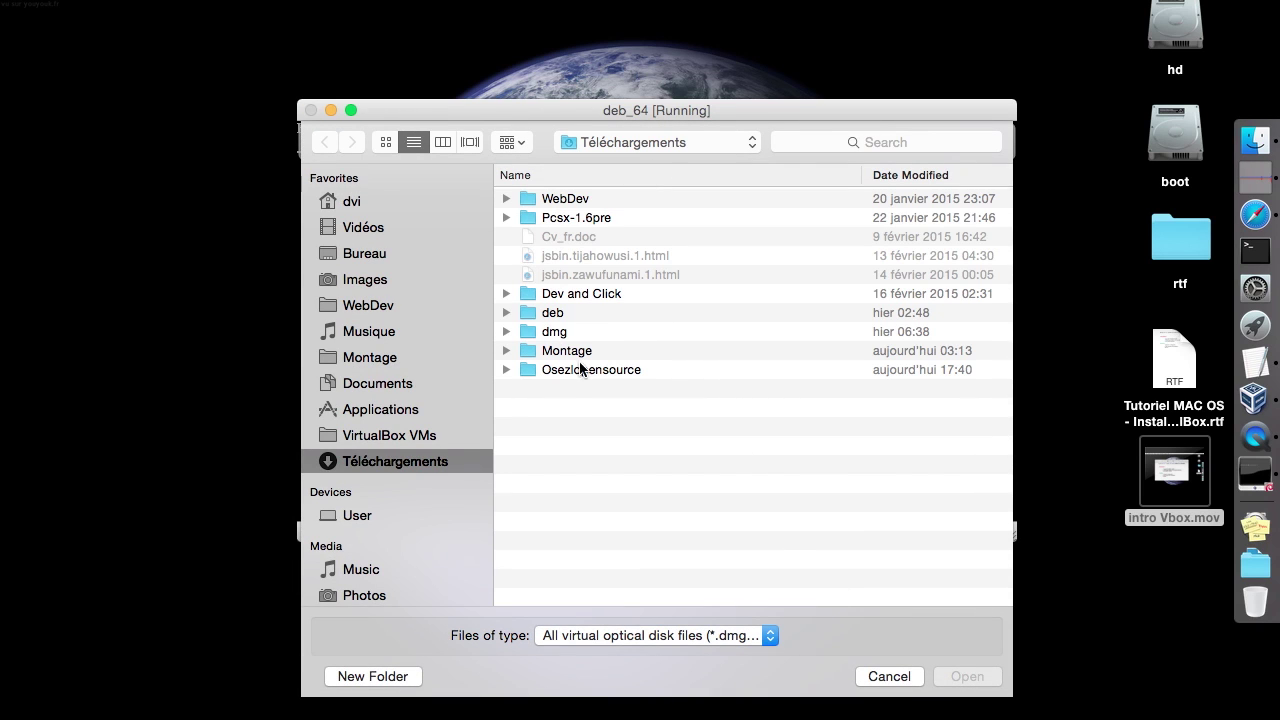
double_click(563, 323)
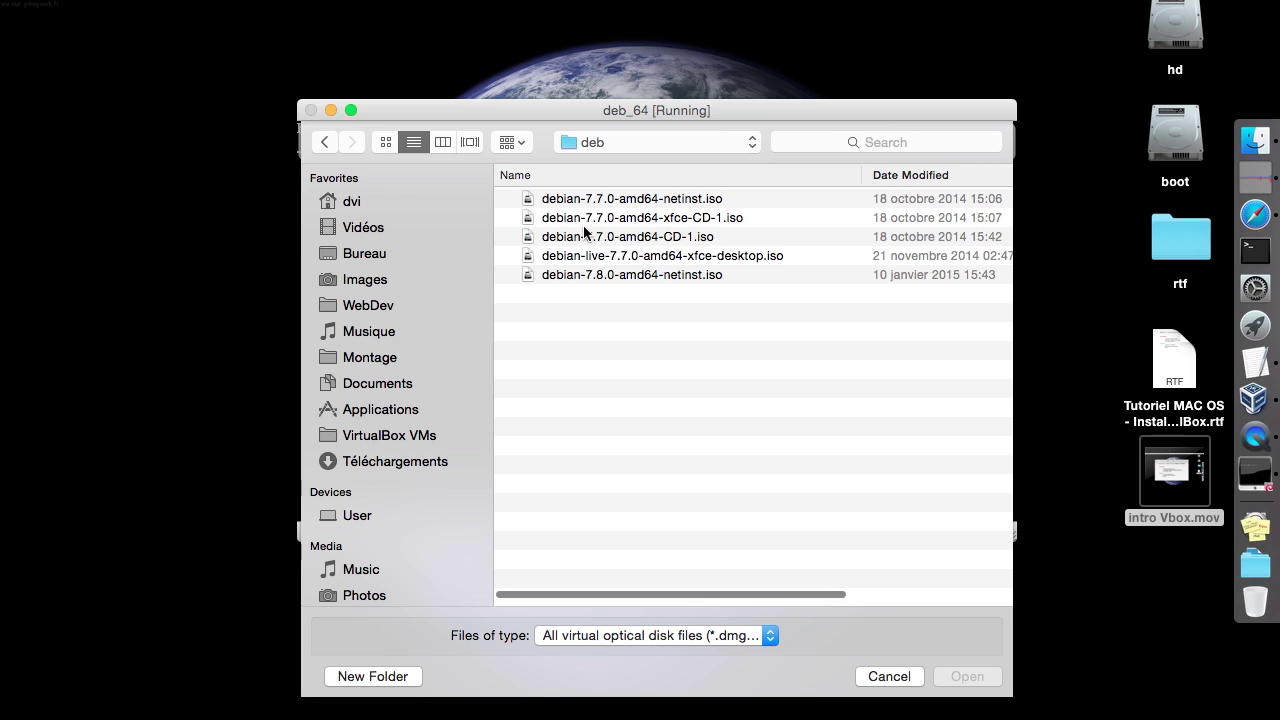
left_click(672, 200)
left_click(586, 279)
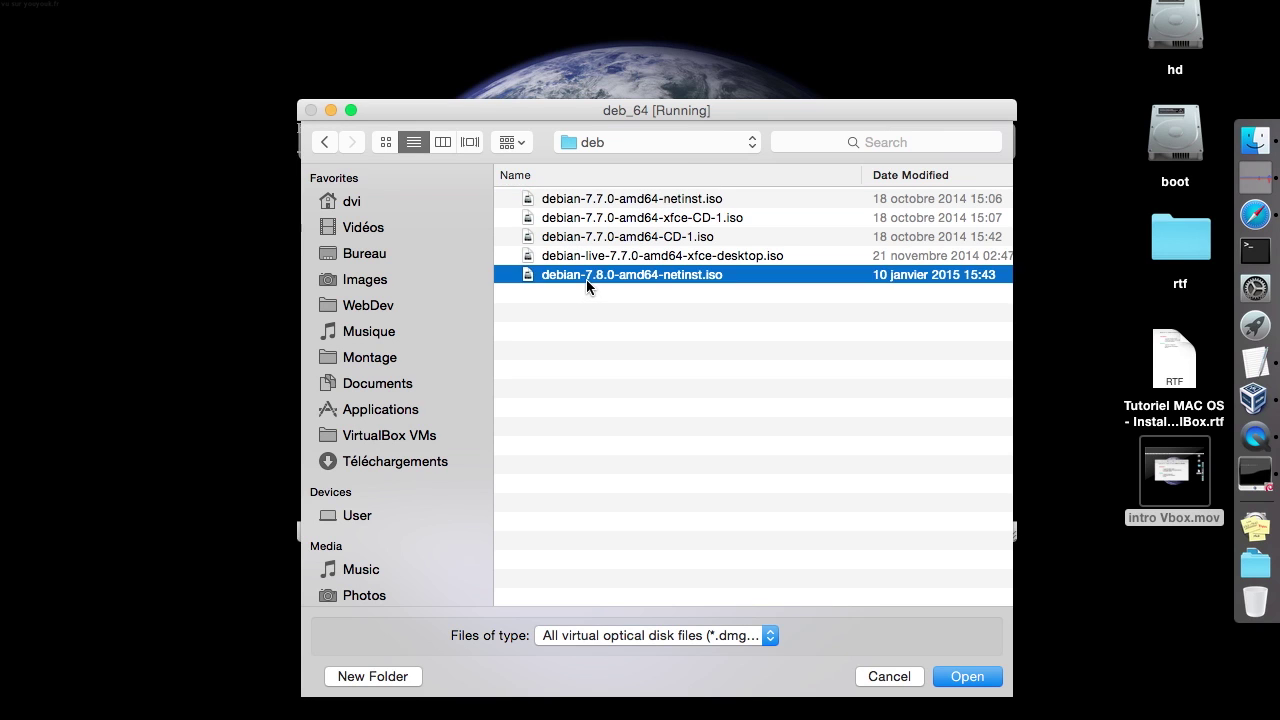
double_click(586, 279)
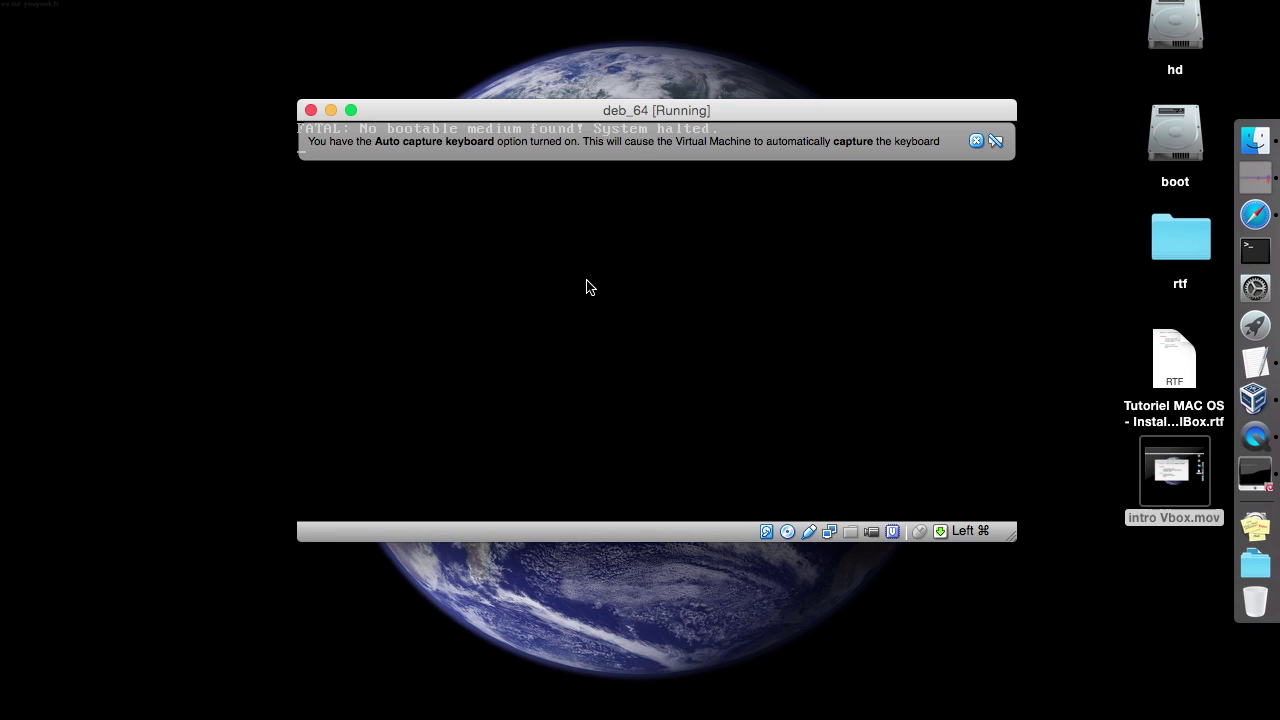
Reset deb_64, suppressing future reset warnings
key("super+r")
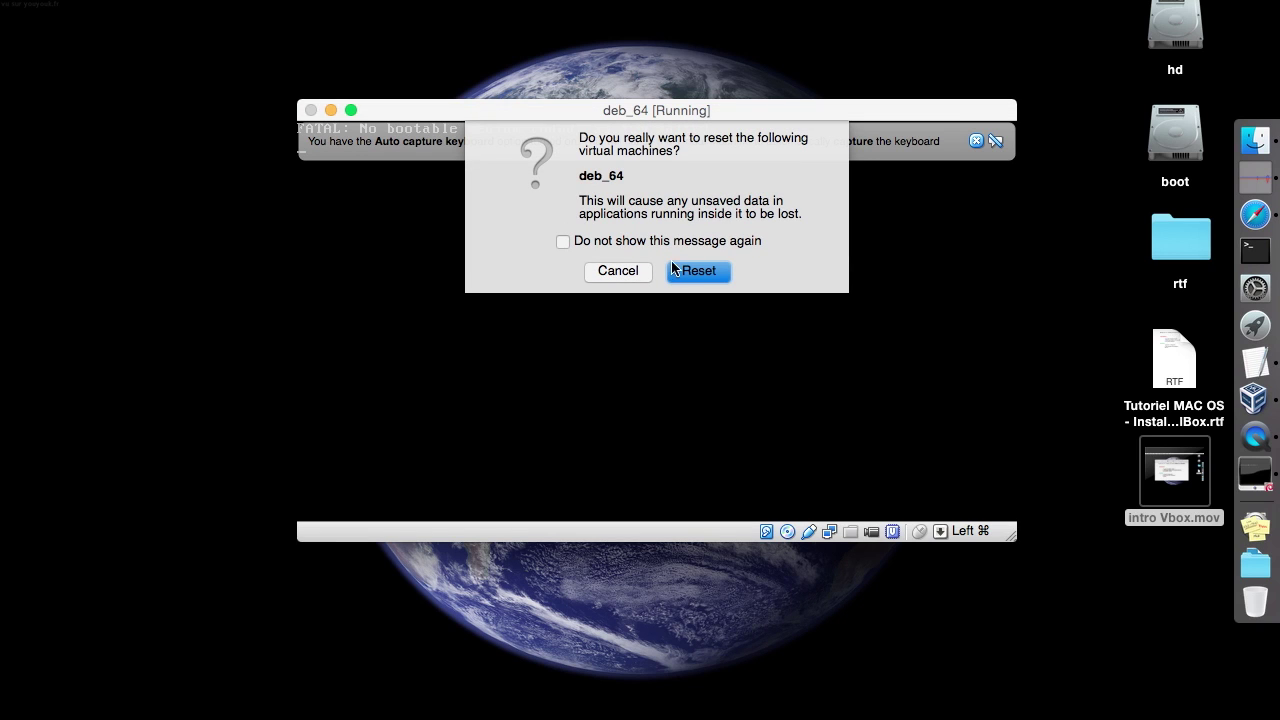
left_click(679, 243)
left_click(709, 270)
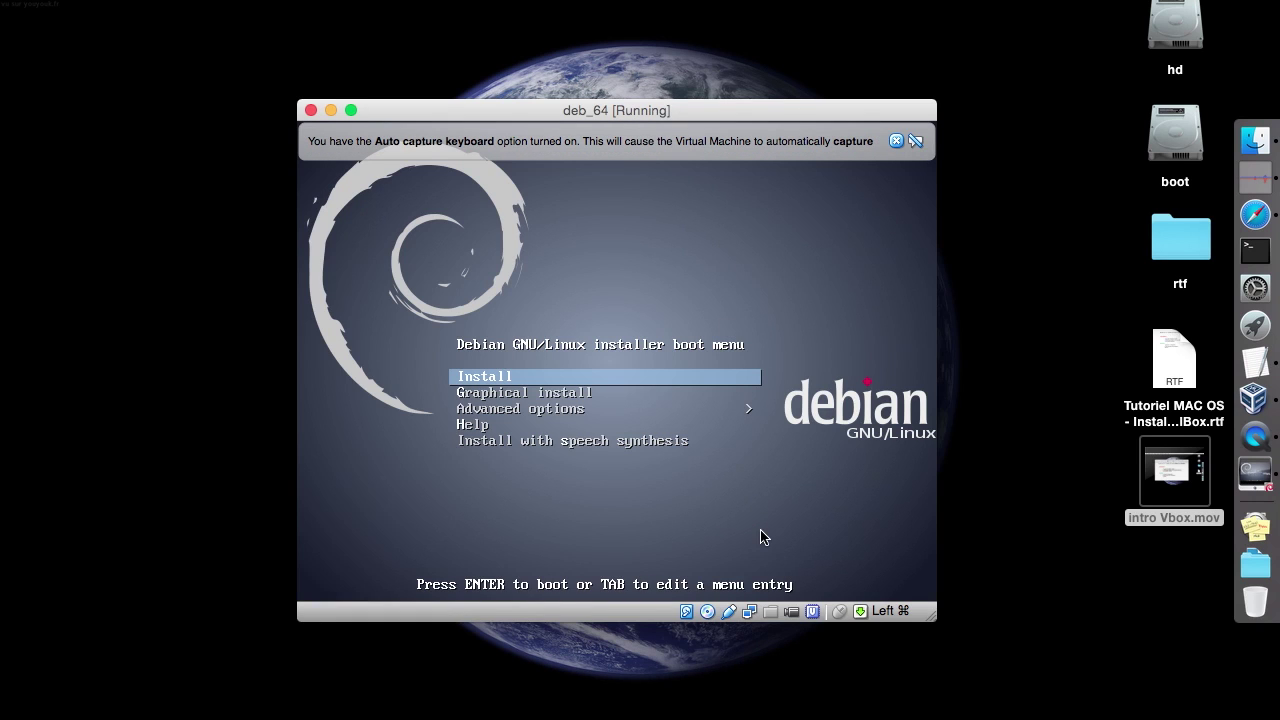
Boot 'Graphical install' from the Debian boot menu
key("Down")
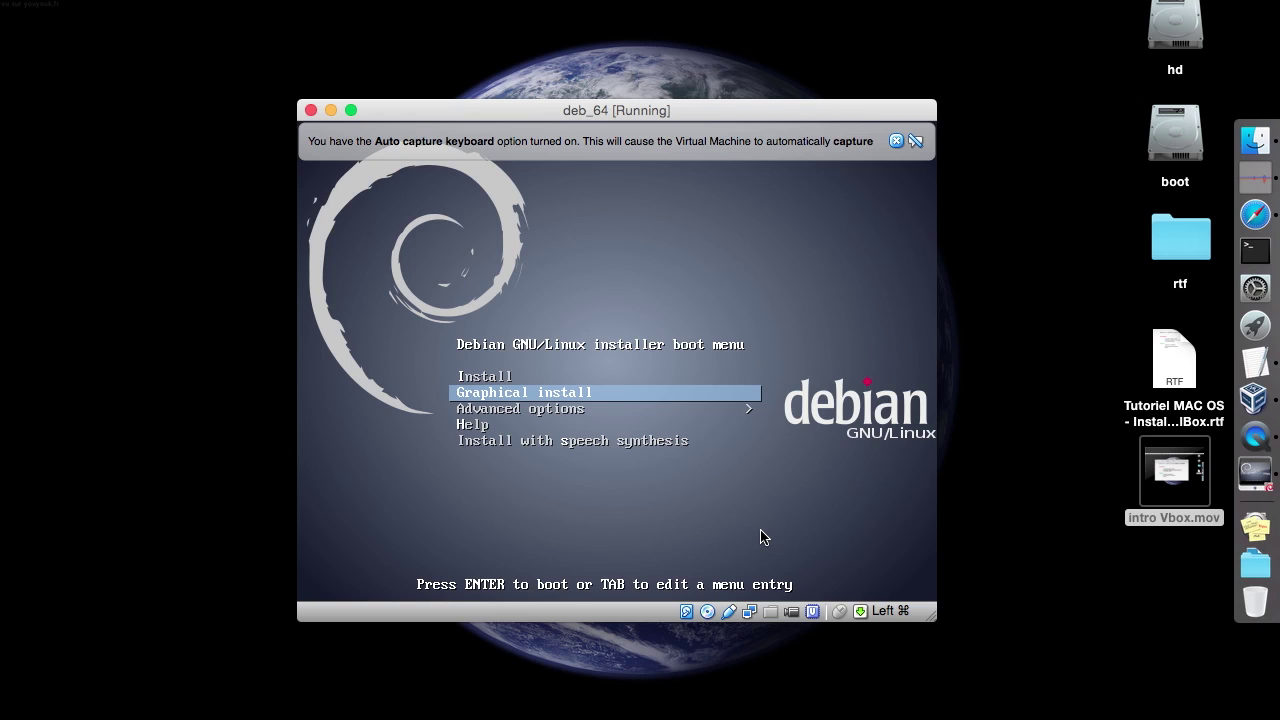
key("Up")
key("Down")
key("Return")
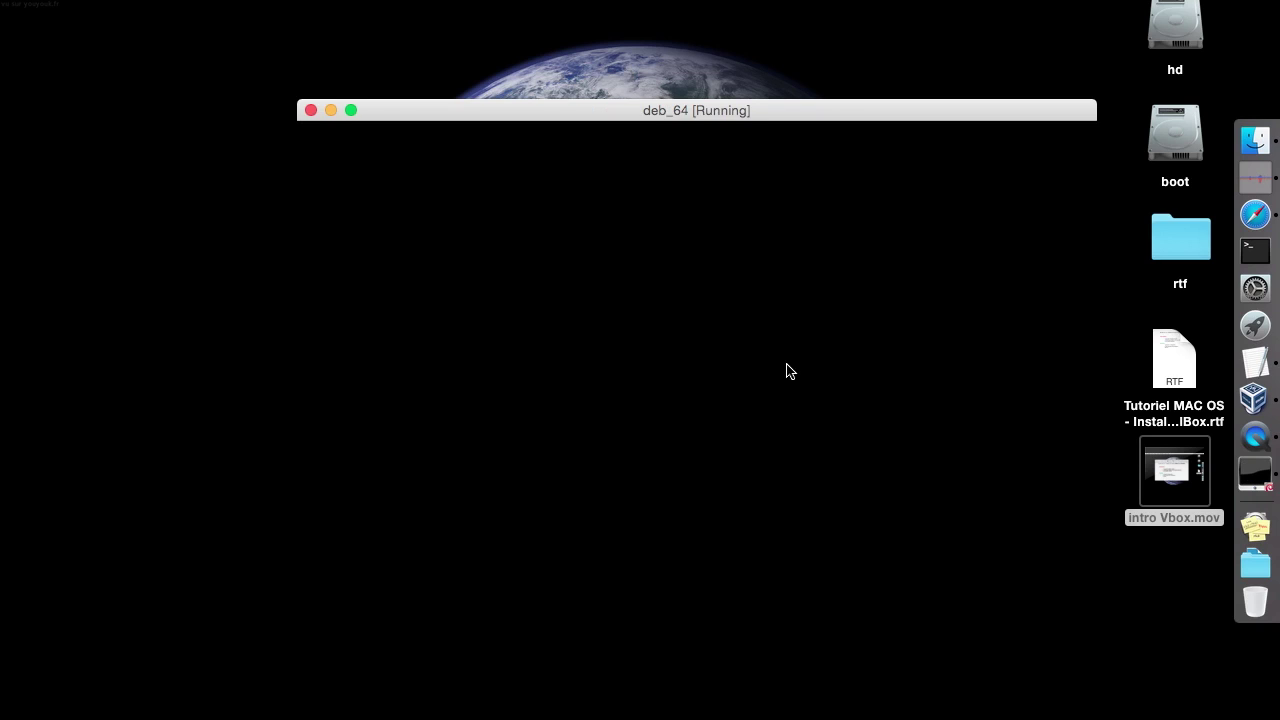
left_click_drag(737, 114, 635, 27)
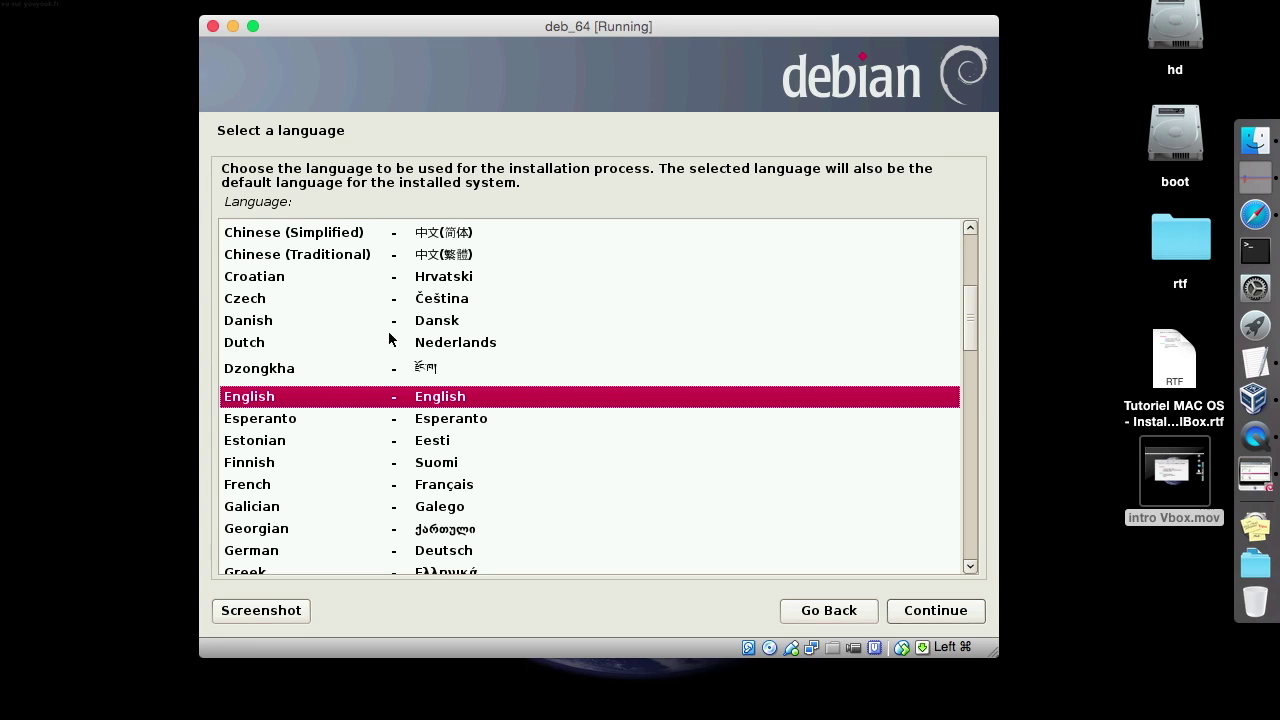
Choose Français as language, France as location and the French keyboard layout
left_click(236, 484)
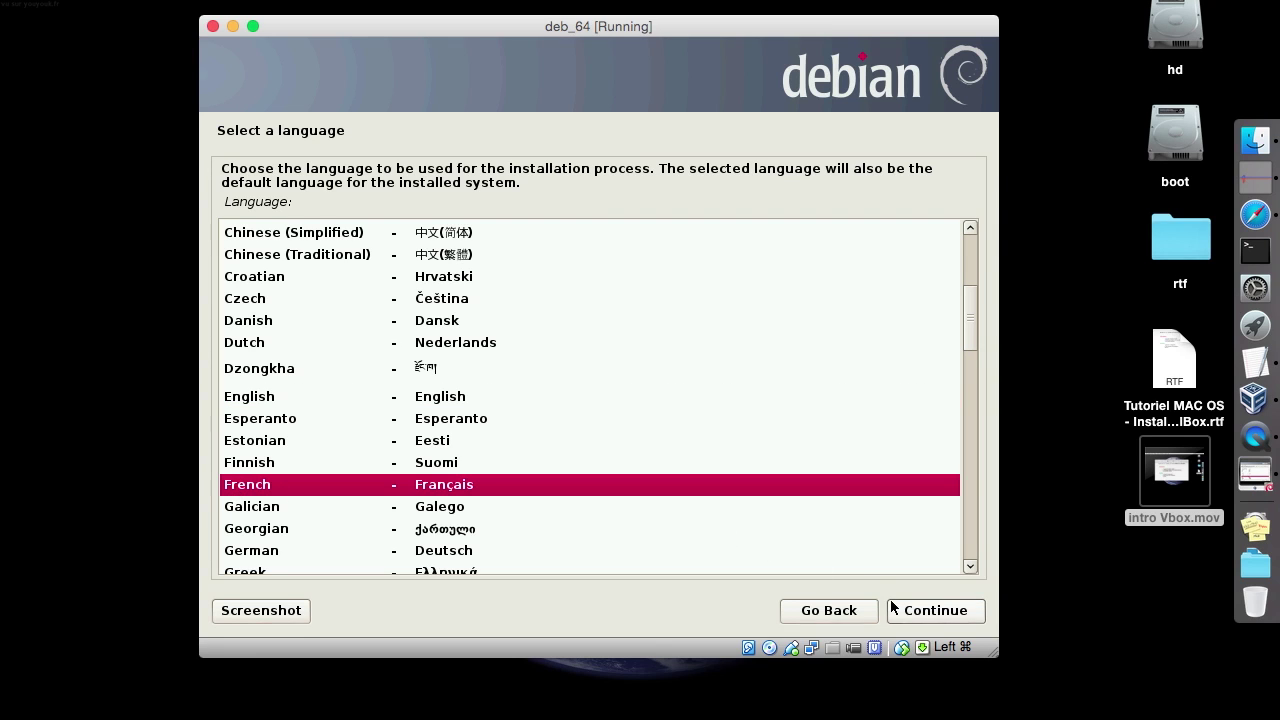
left_click(900, 611)
left_click(903, 612)
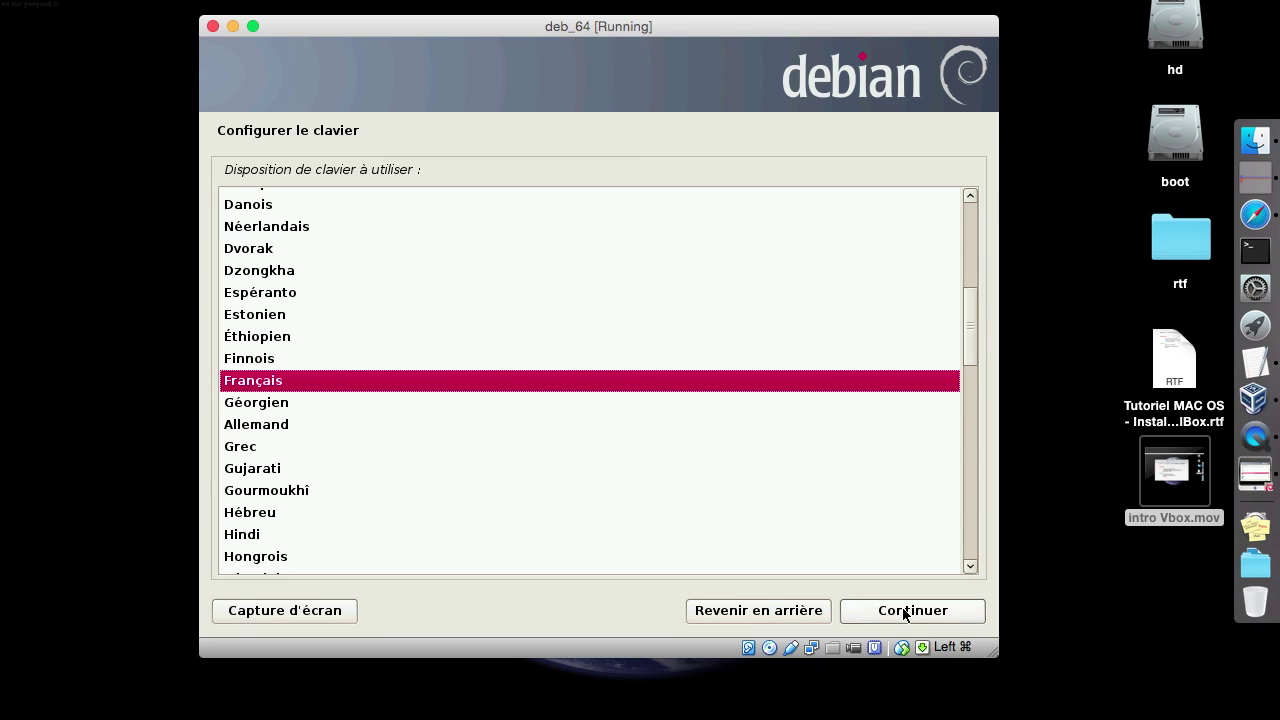
left_click(903, 611)
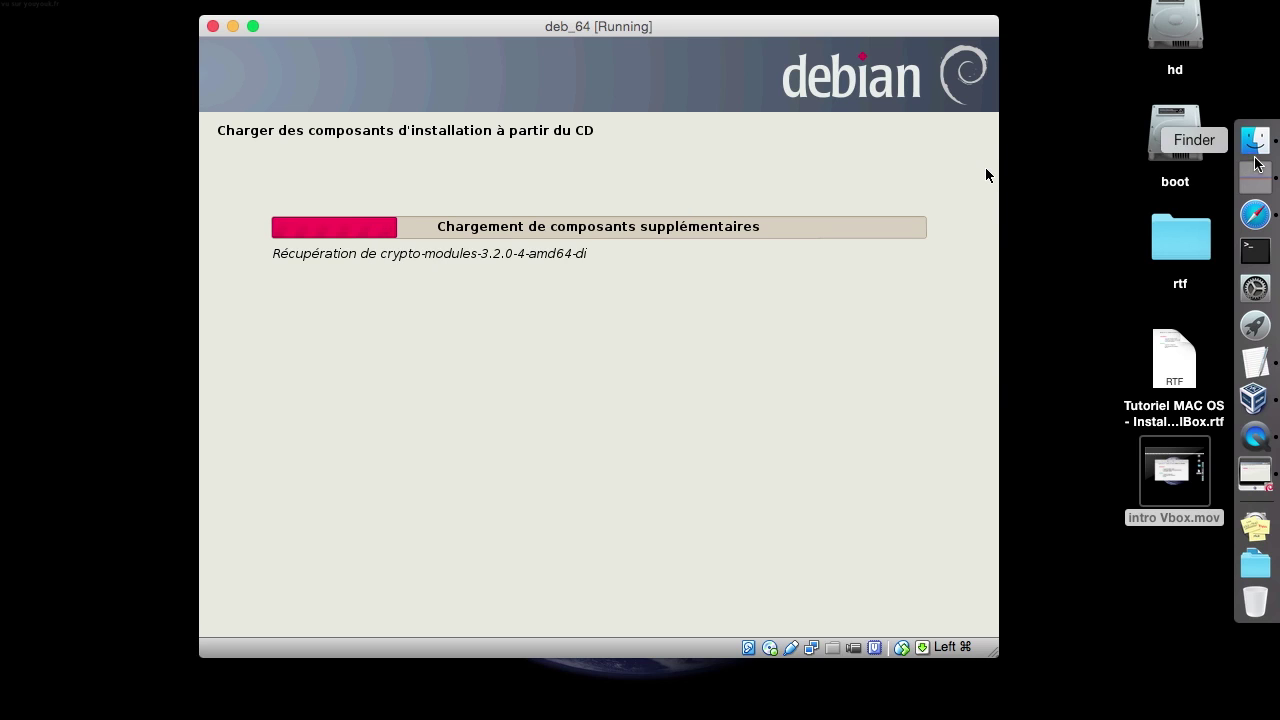
left_click(1080, 190)
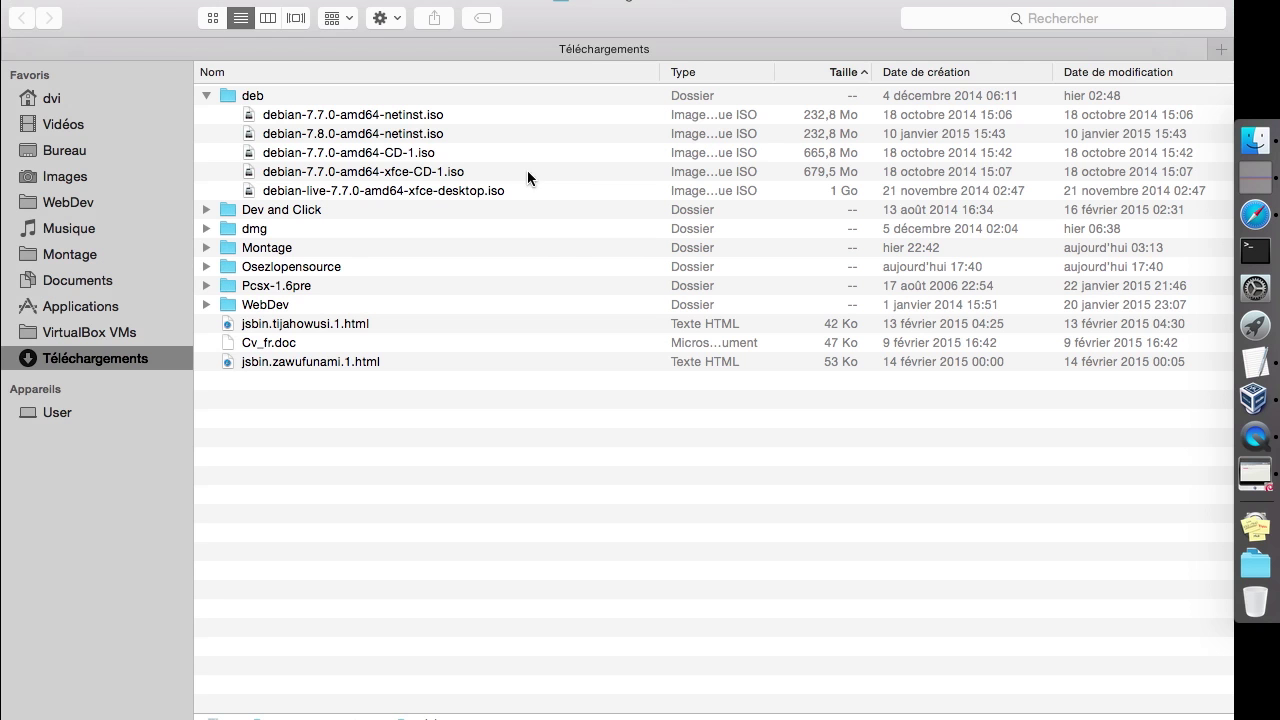
left_click(451, 136)
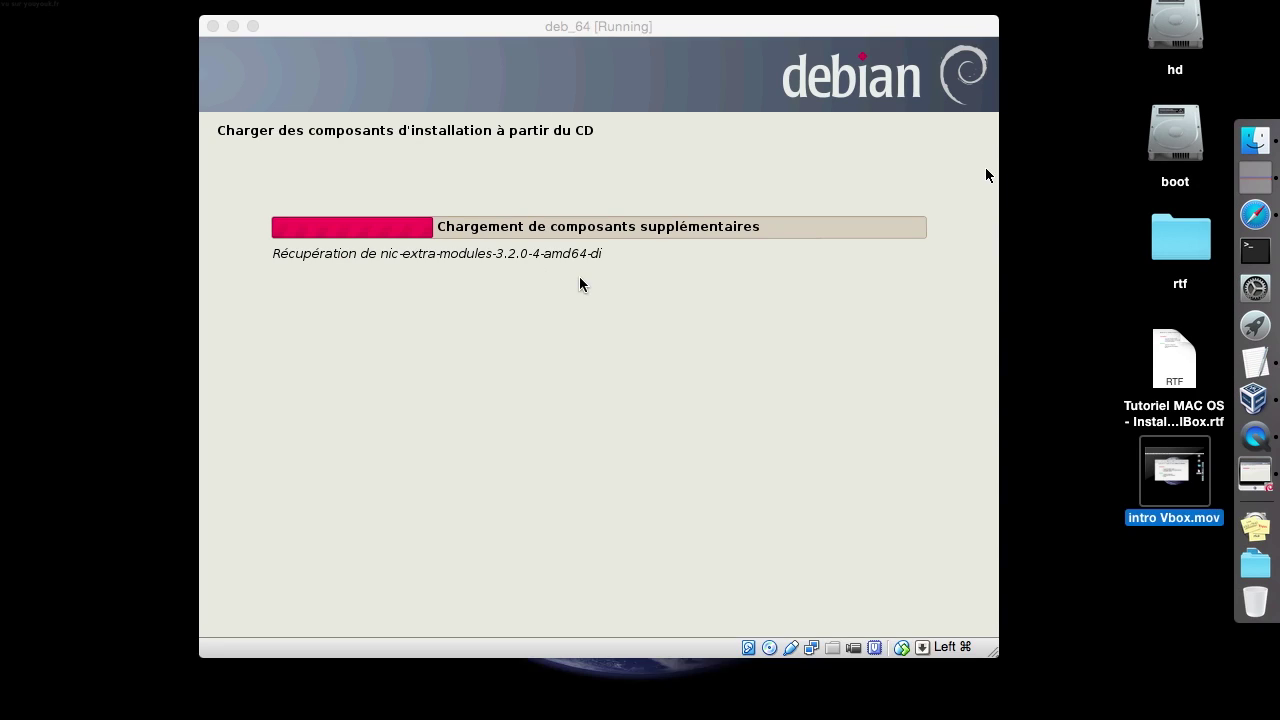
left_click(581, 278)
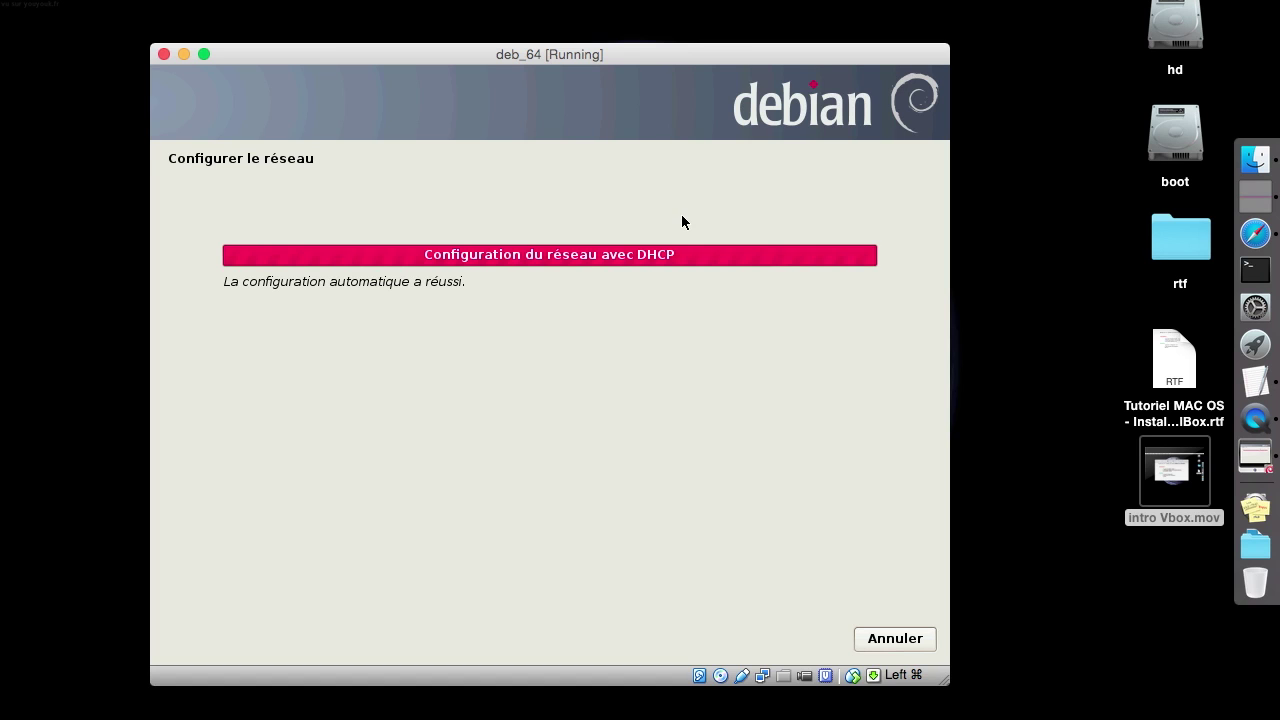
Change the hostname to deb64 and leave the domain name blank
key("End")
key("BackSpace")
key("BackSpace")
key("BackSpace")
key("BackSpace")
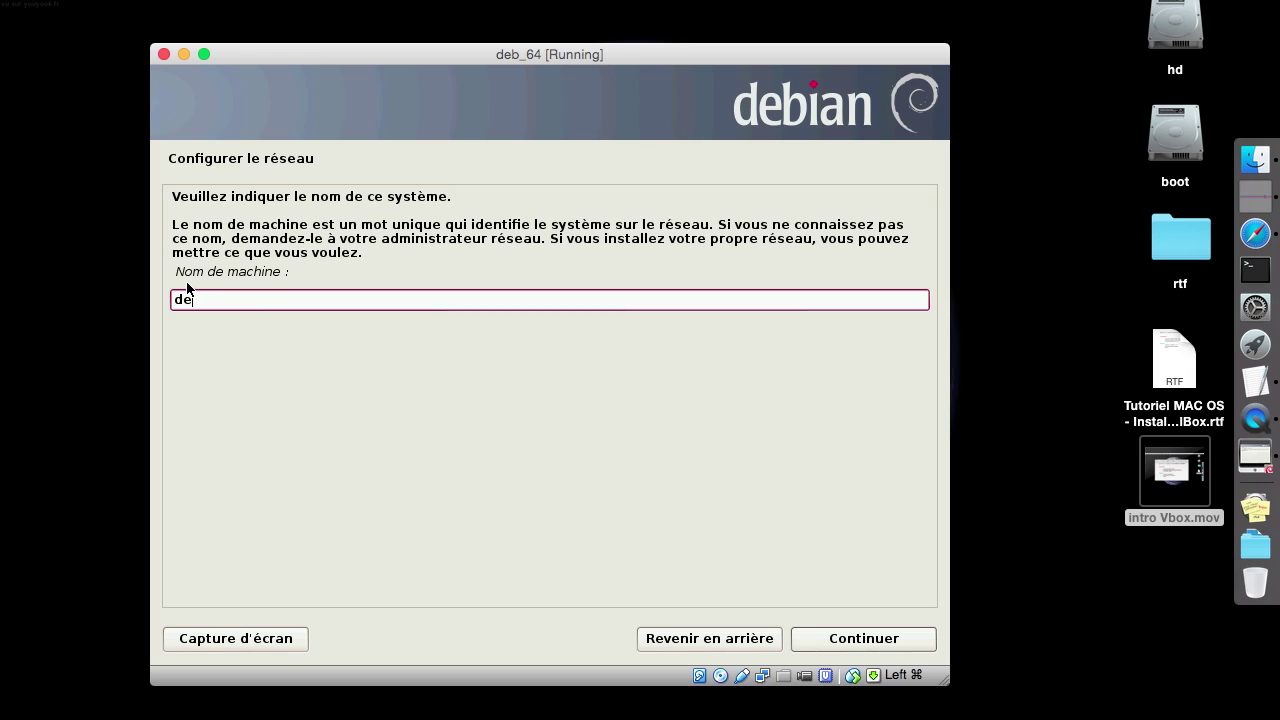
type("b64")
left_click(858, 641)
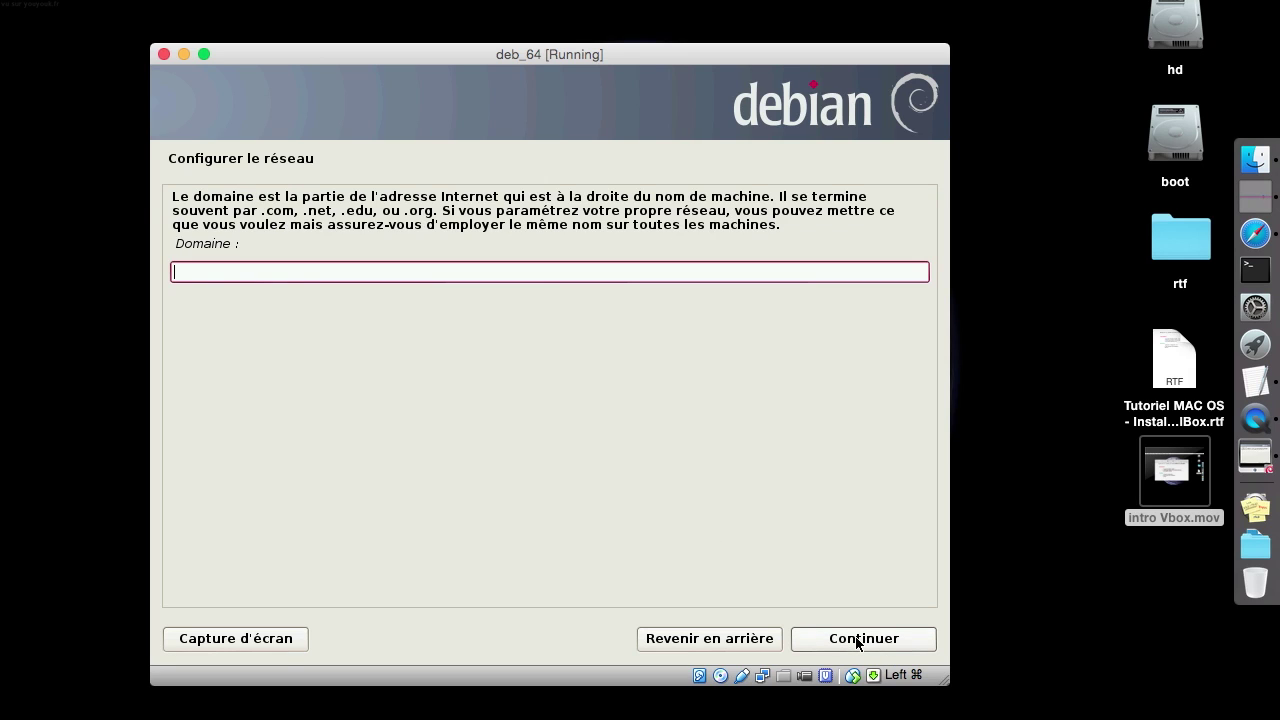
left_click(856, 641)
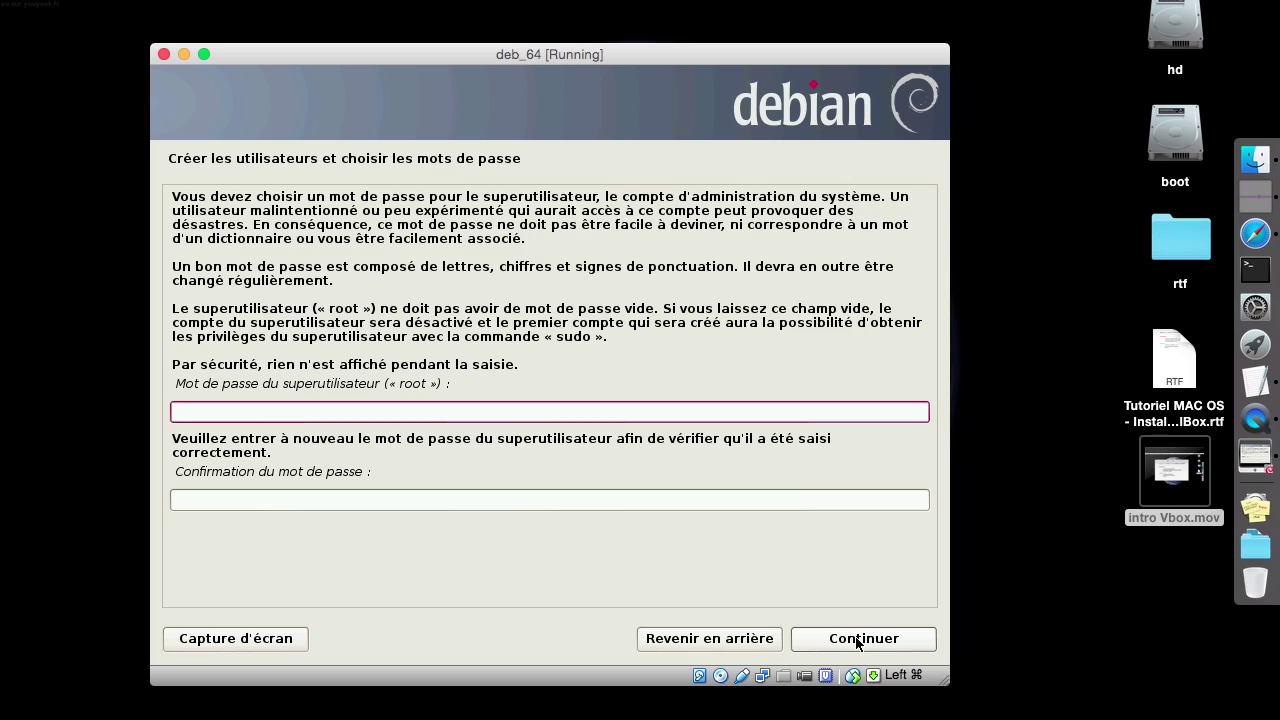
Enter the root password, repeat it in the confirmation field, and continue
type("••••••••••••••••")
key("Tab")
type("••••••••••••••••")
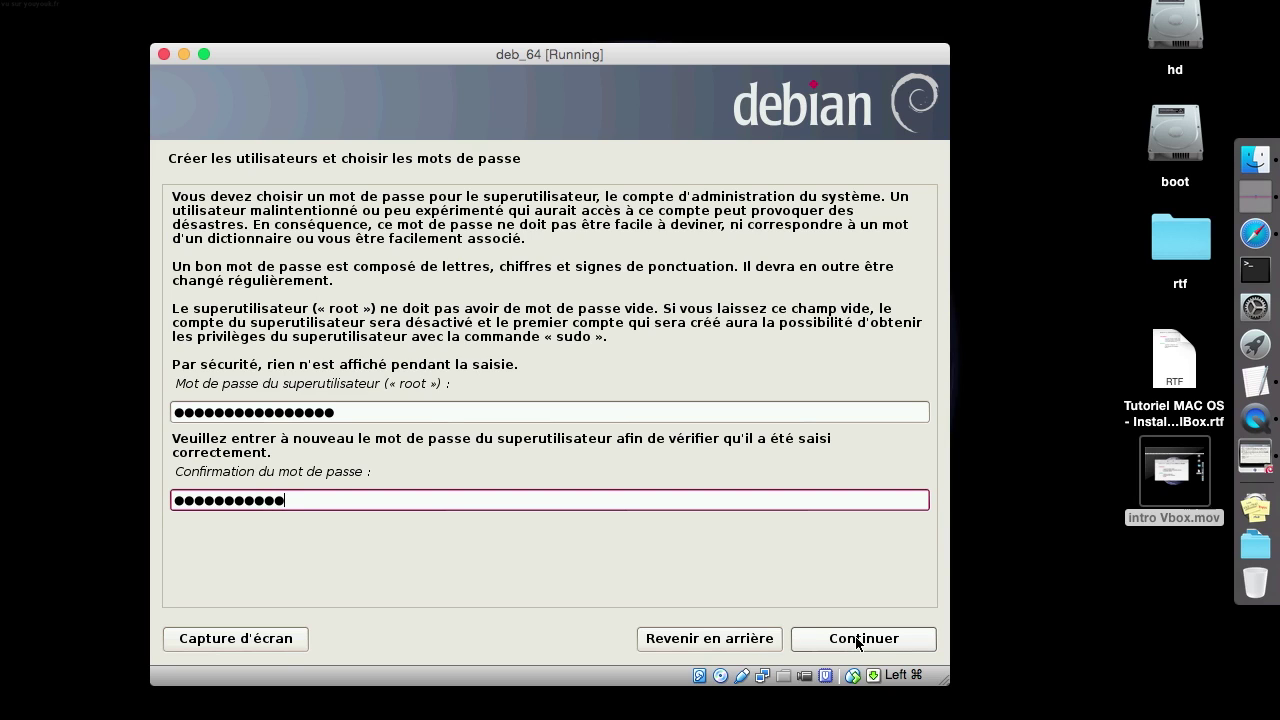
left_click(884, 646)
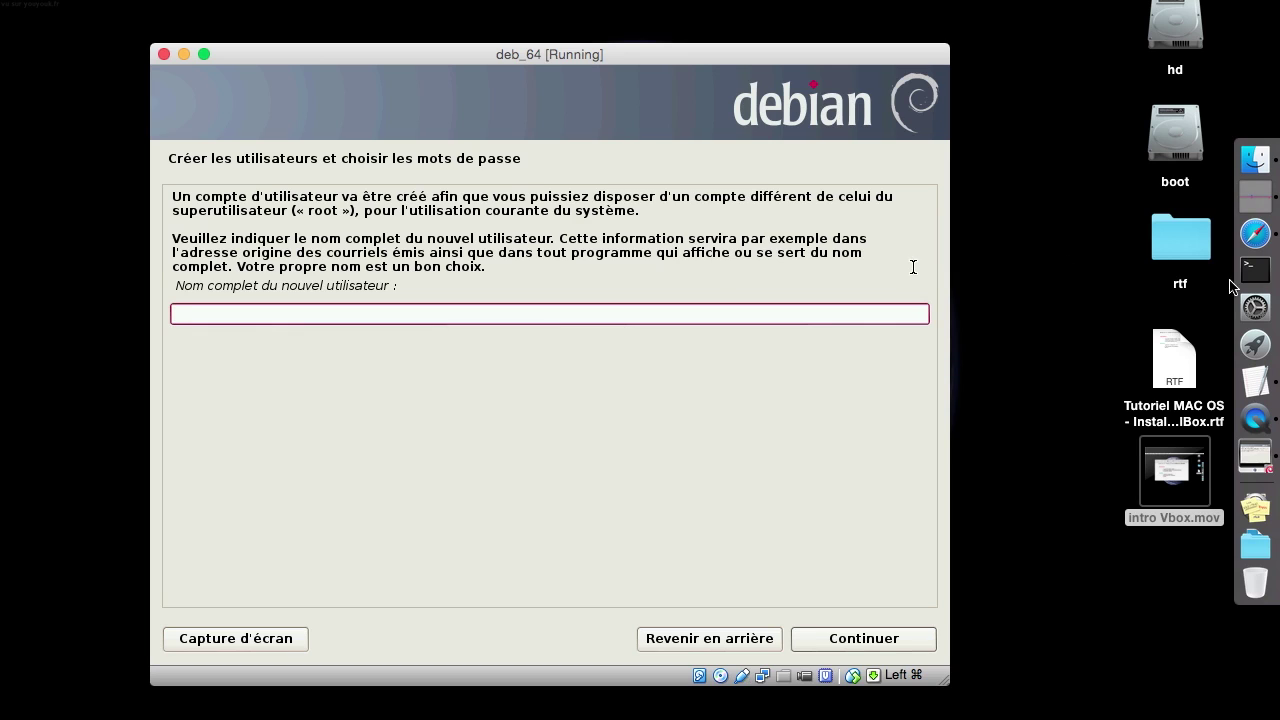
left_click(1252, 311)
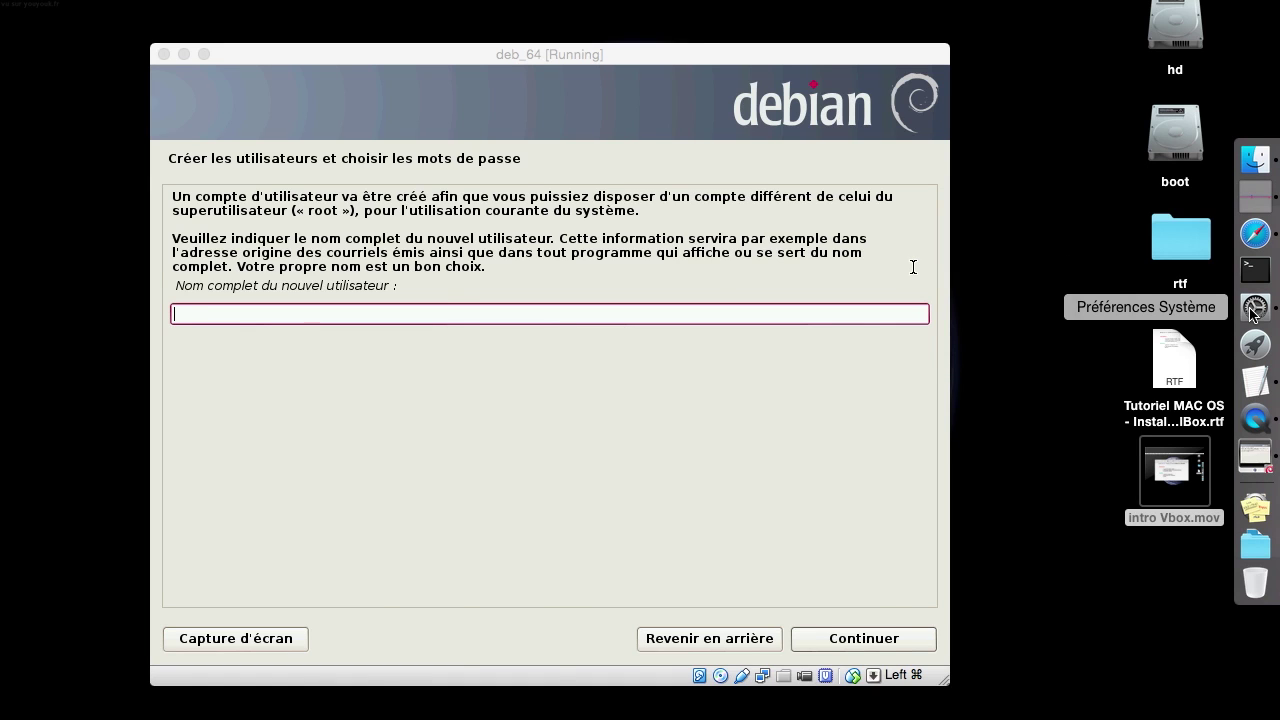
left_click(386, 585)
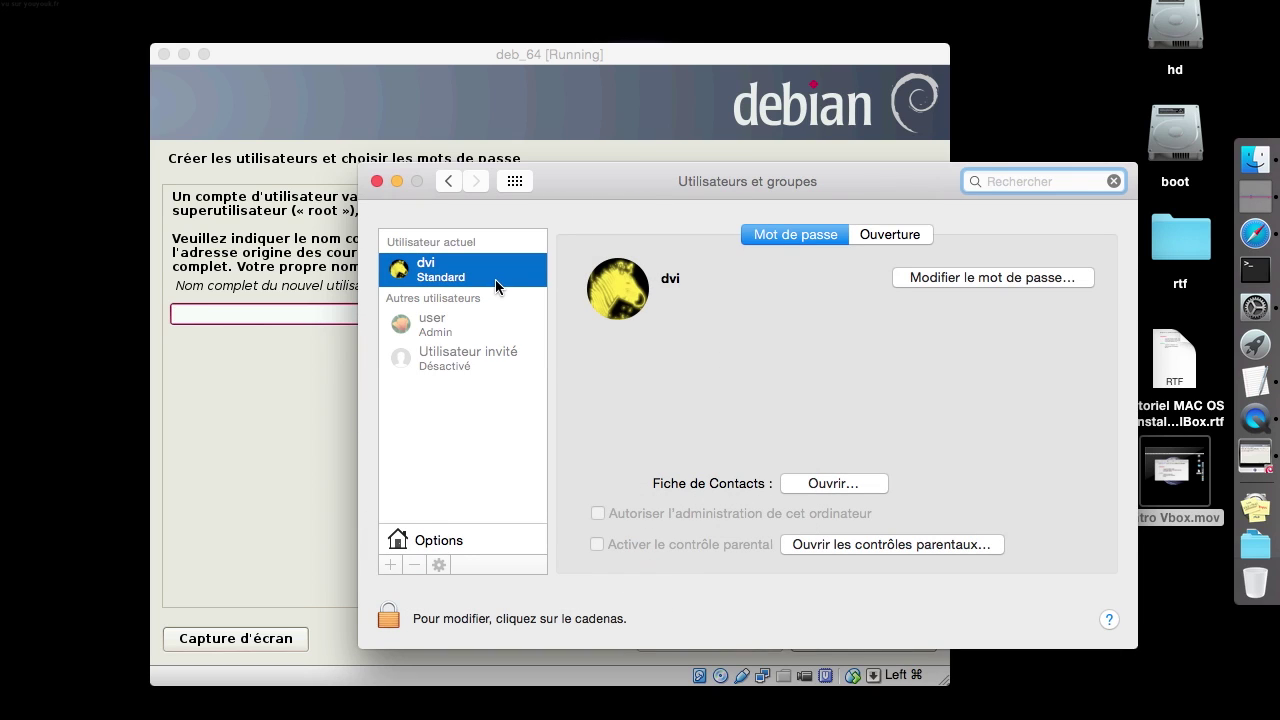
left_click(377, 181)
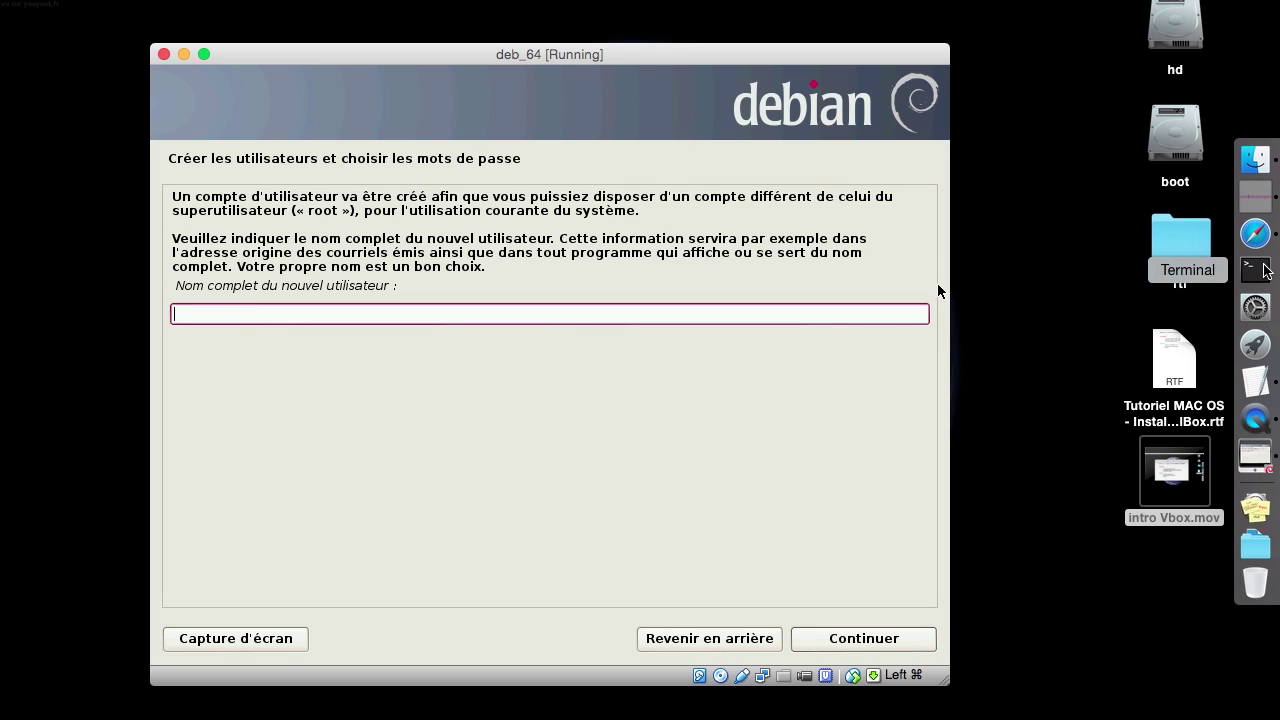
Run id in Terminal to show uid 502 in the staff group, then return to the installer
left_click(1264, 264)
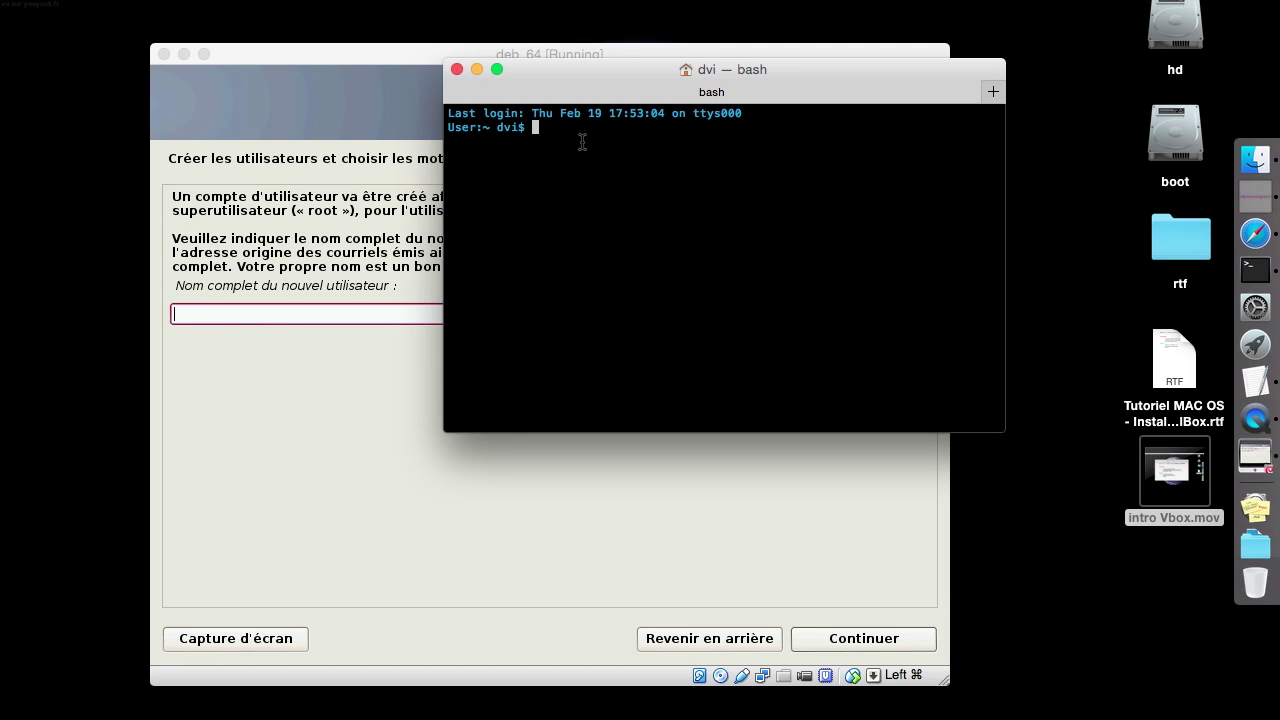
type("id")
key("Return")
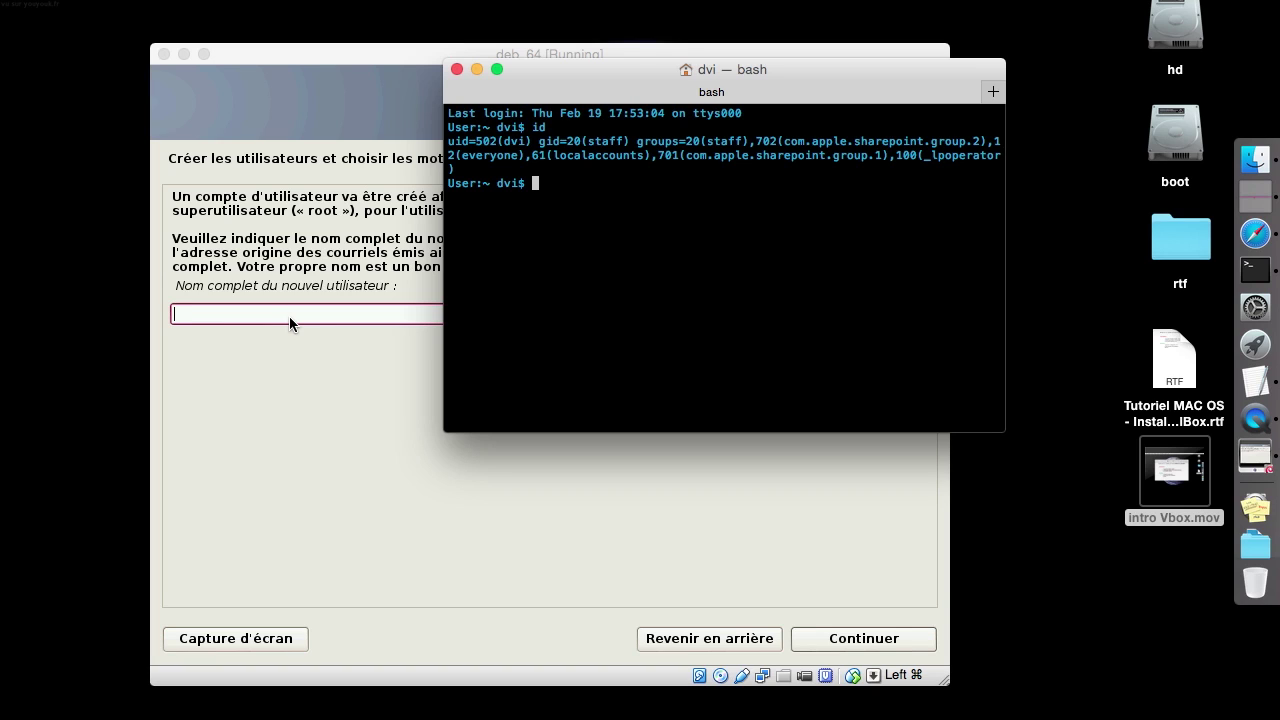
left_click(247, 314)
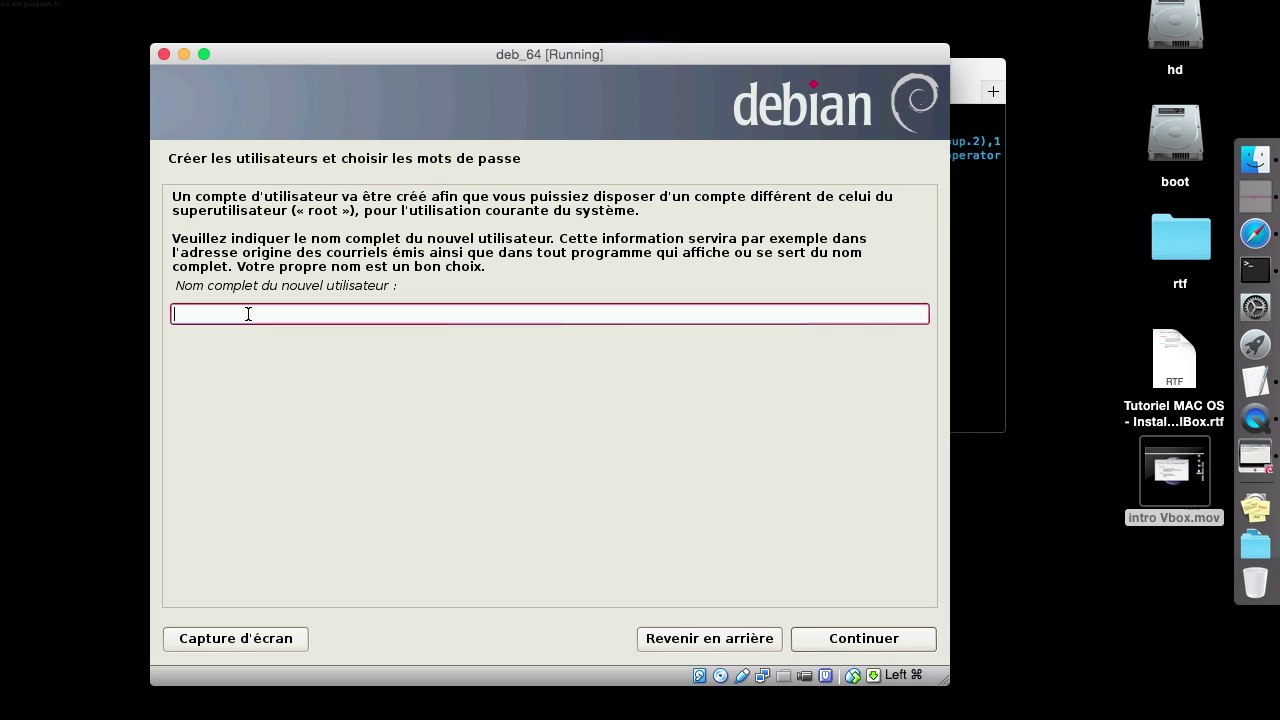
Enter the new user's full name and accept the suggested login name
type("test")
left_click(837, 642)
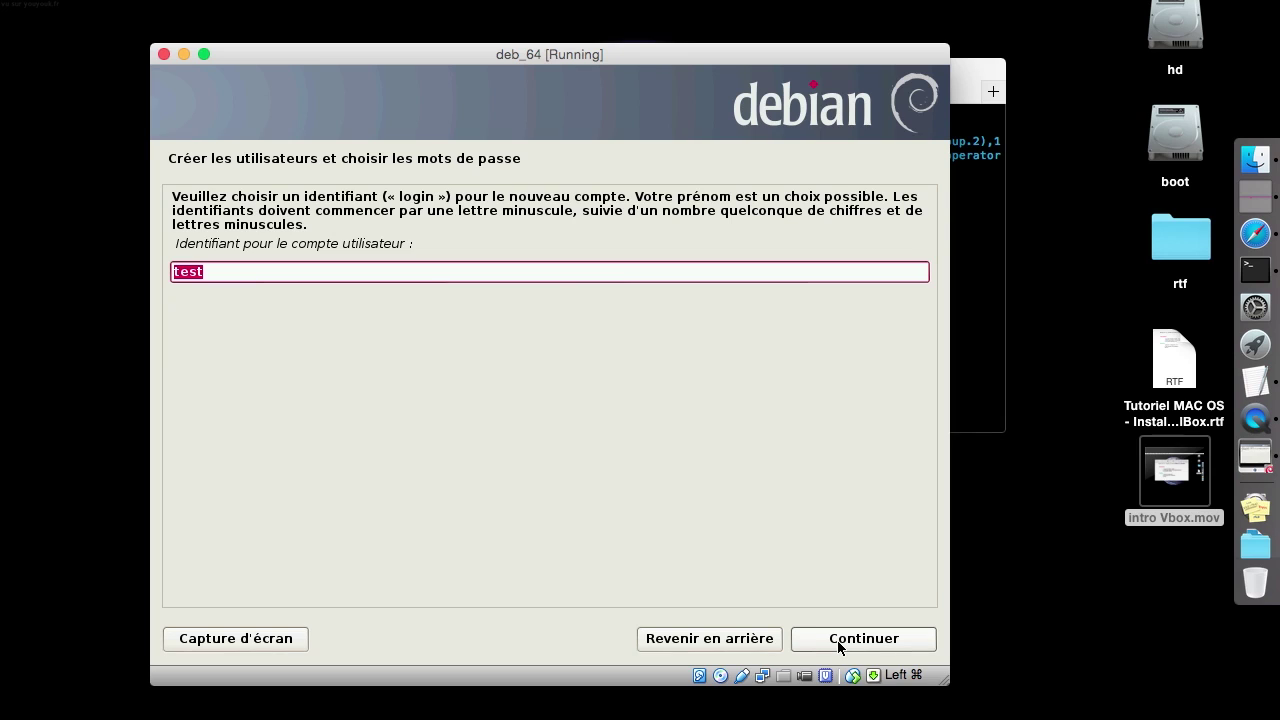
left_click(838, 646)
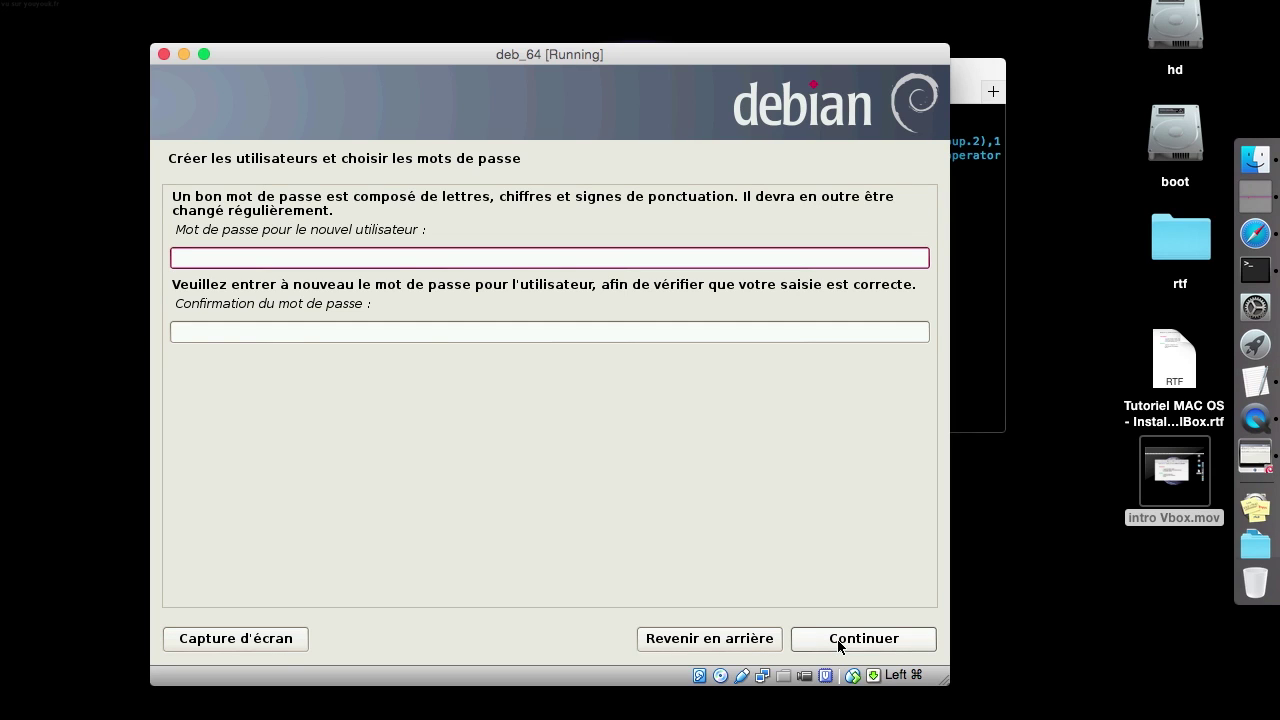
Set the new user's password, confirm it, and continue to clock setup
type("testtesttesttest")
key("Tab")
type("testtes")
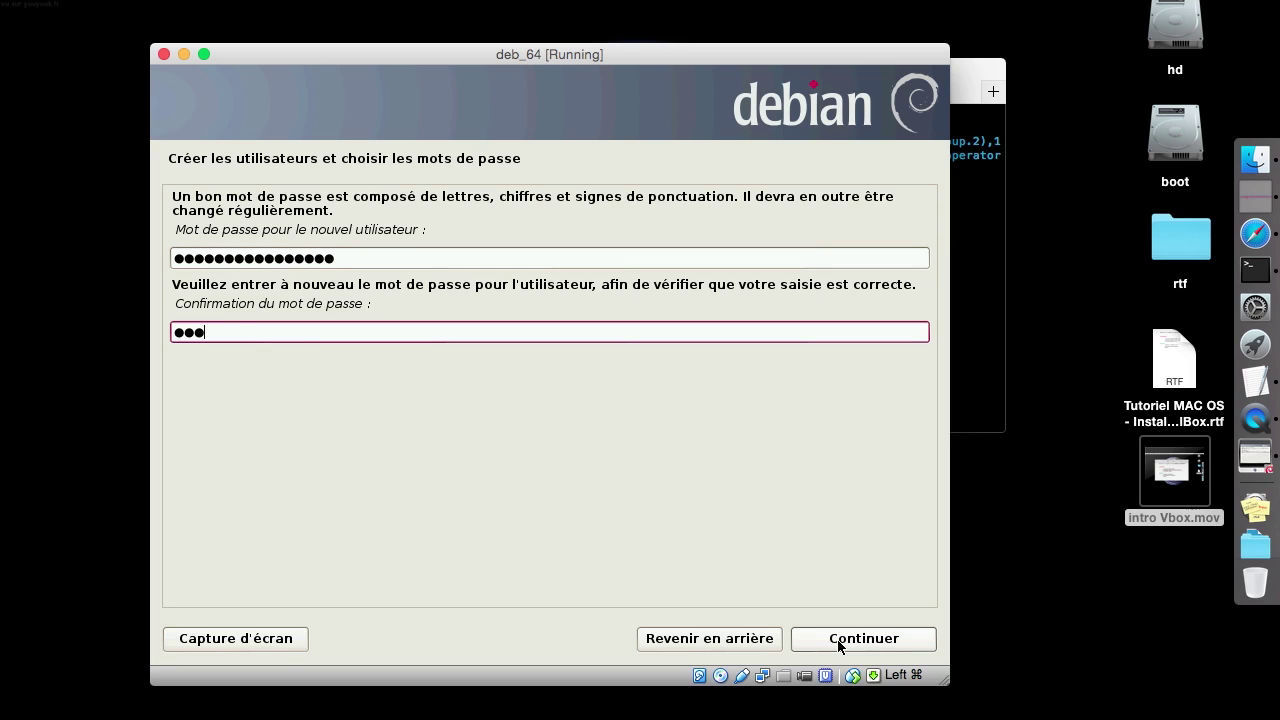
type("ttesttest")
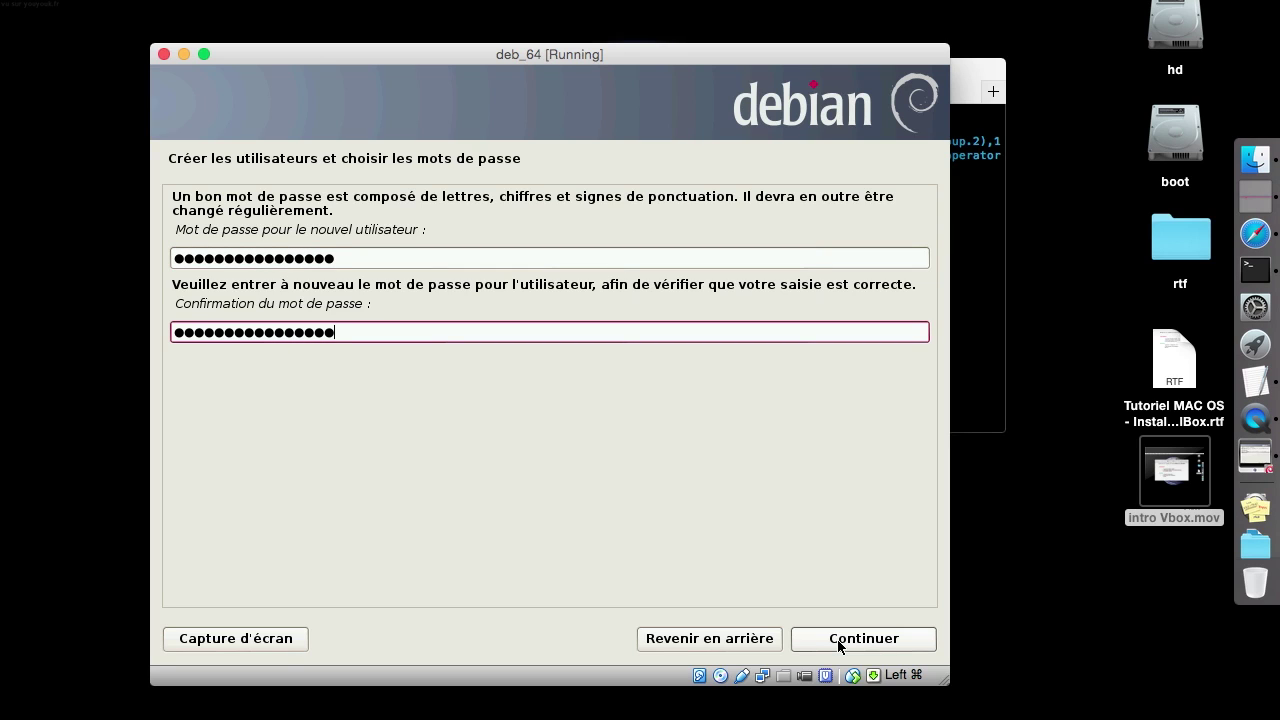
left_click(839, 640)
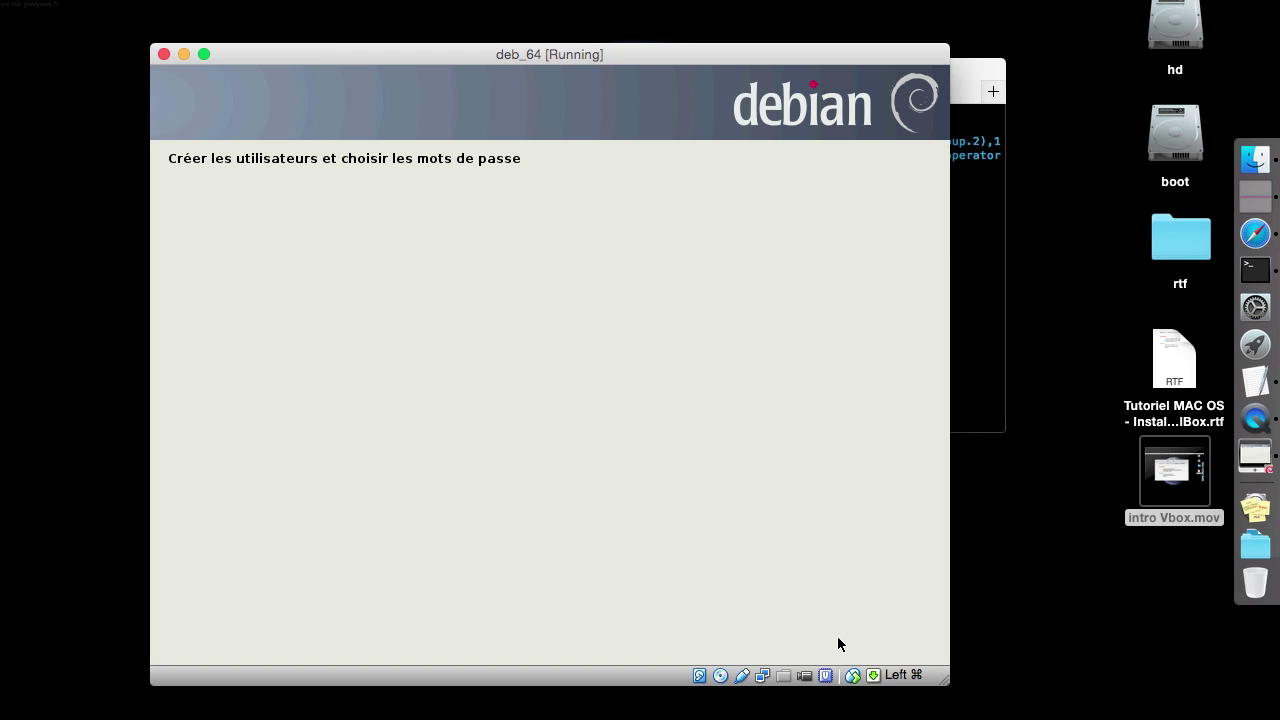
left_click(983, 207)
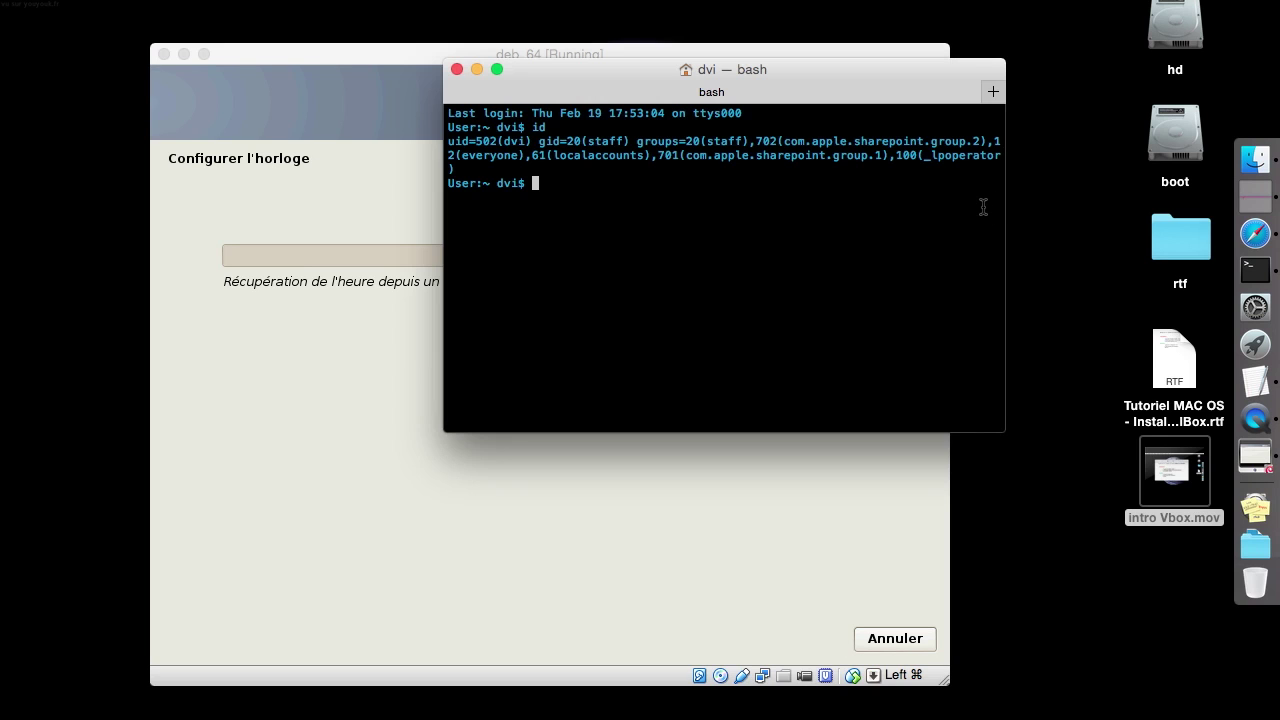
Exit the Terminal shell and go back to the Debian installer at disk partitioning
type("exit")
key("Return")
left_click(715, 137)
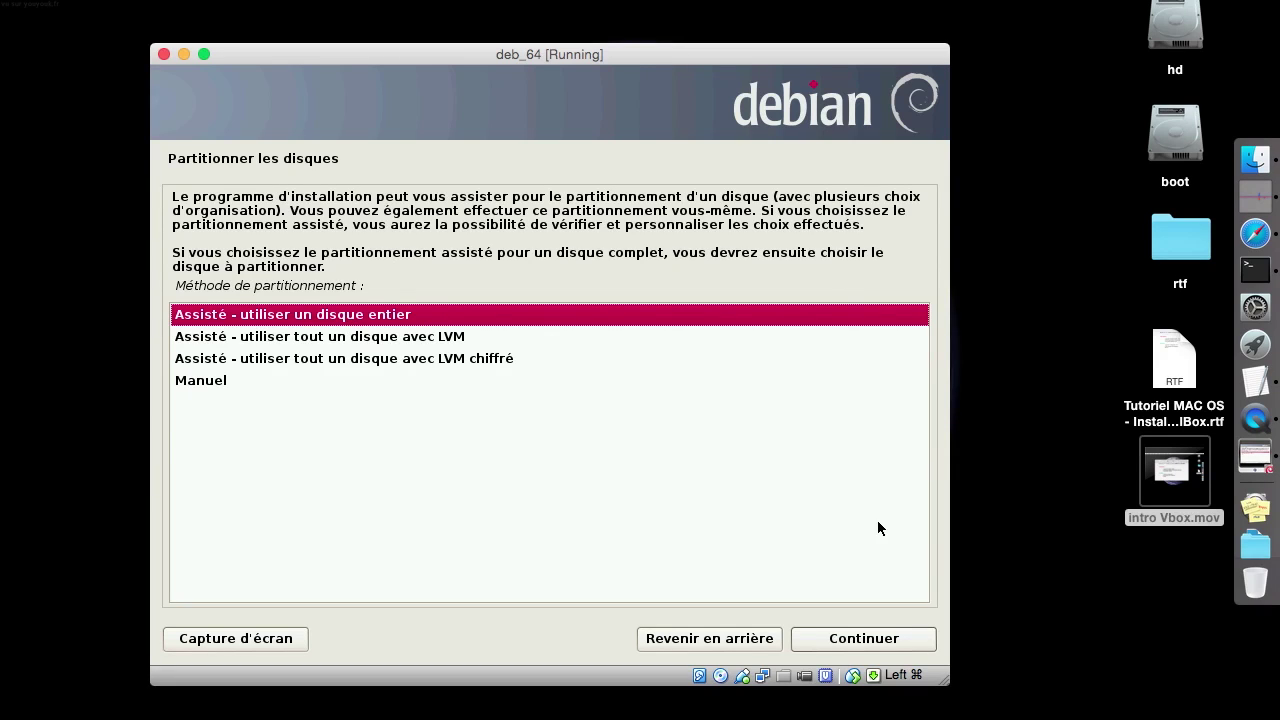
Guided-partition the whole 8.6 GB disk as a single partition and write the changes to disk
left_click(837, 642)
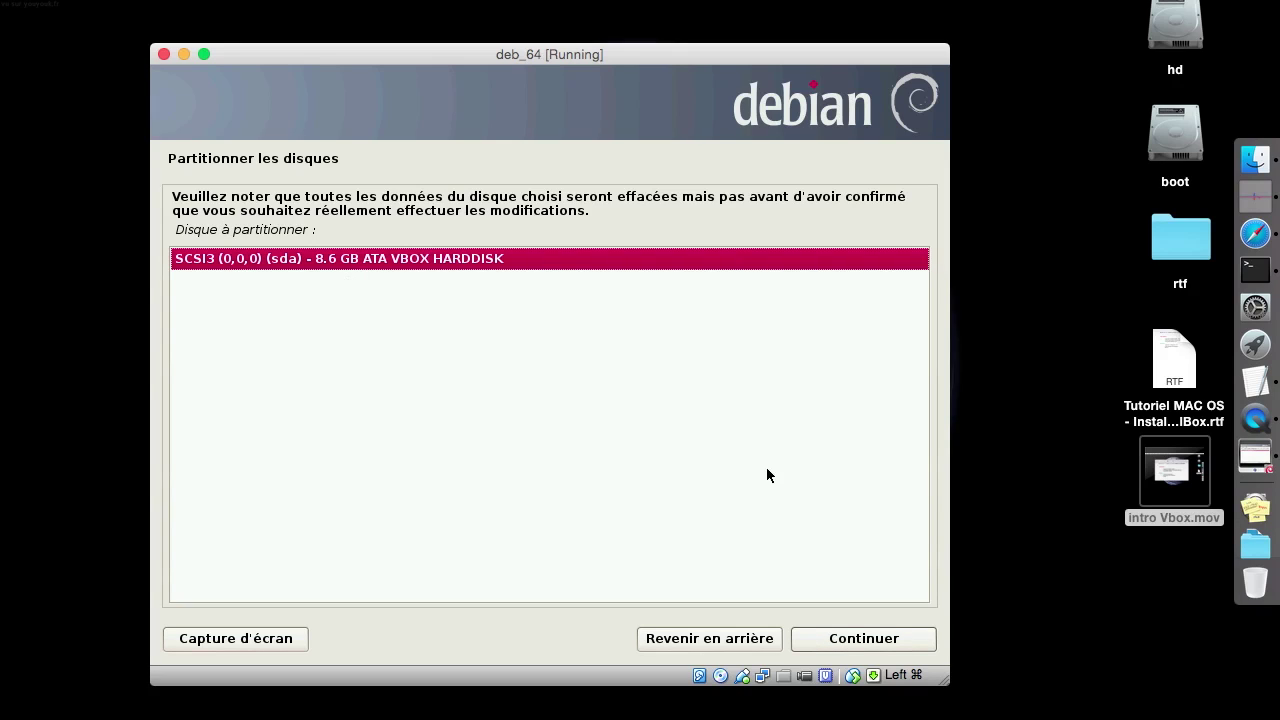
left_click(900, 638)
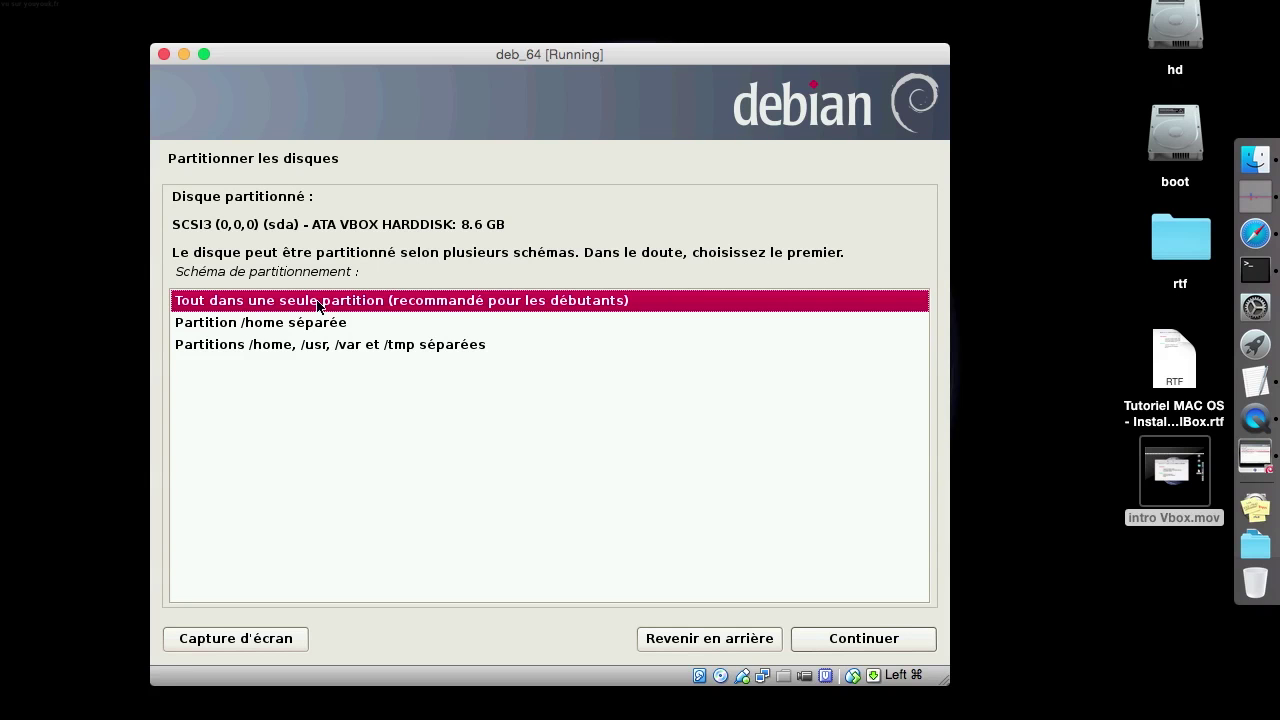
left_click(868, 638)
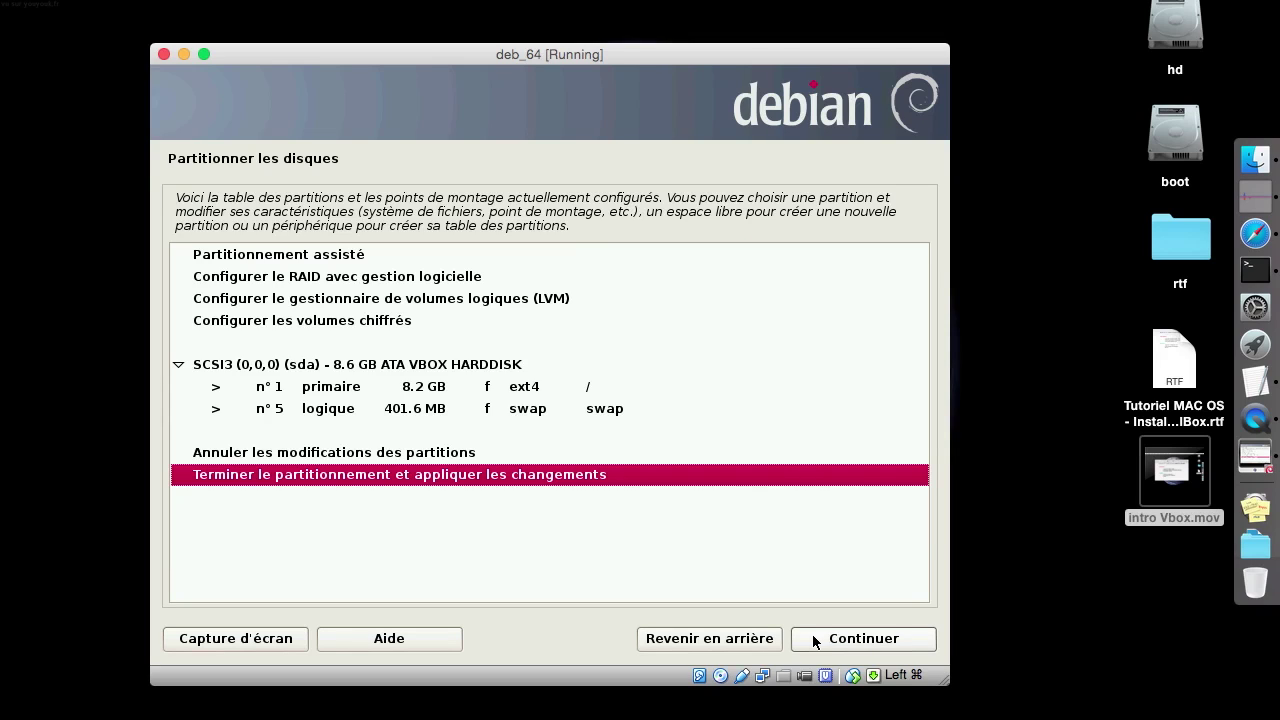
left_click(882, 646)
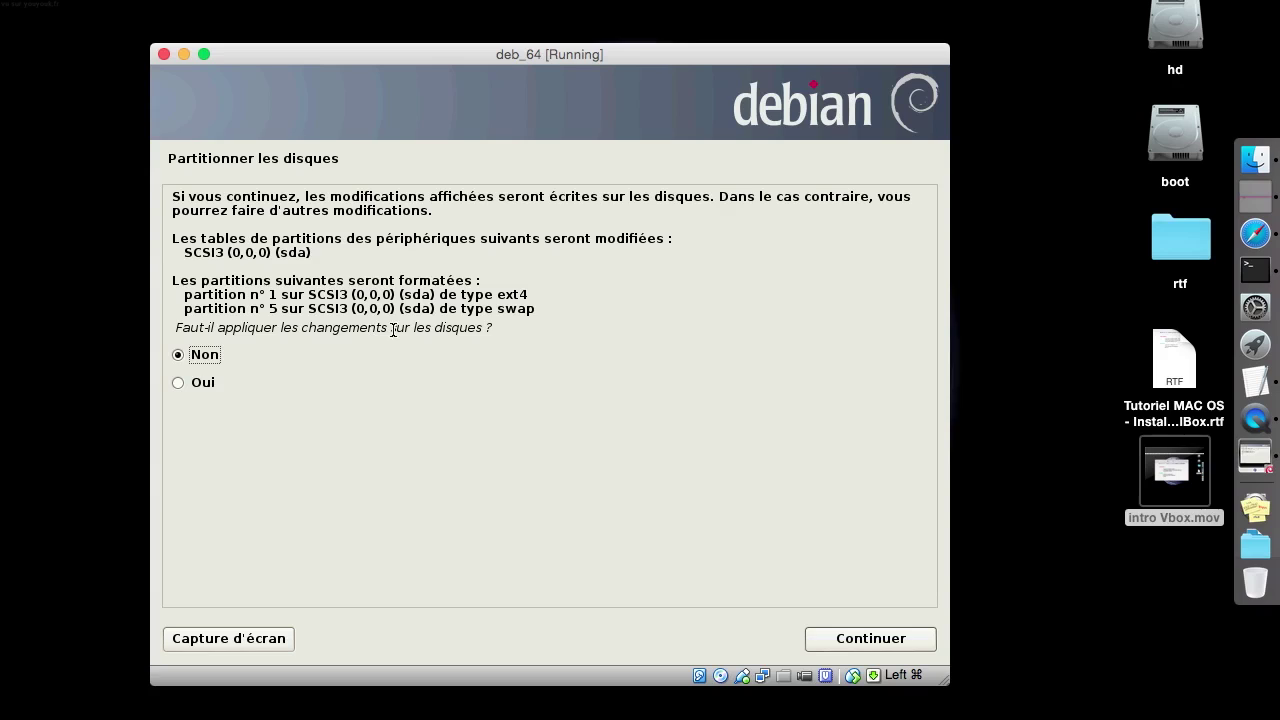
left_click(205, 378)
left_click(865, 637)
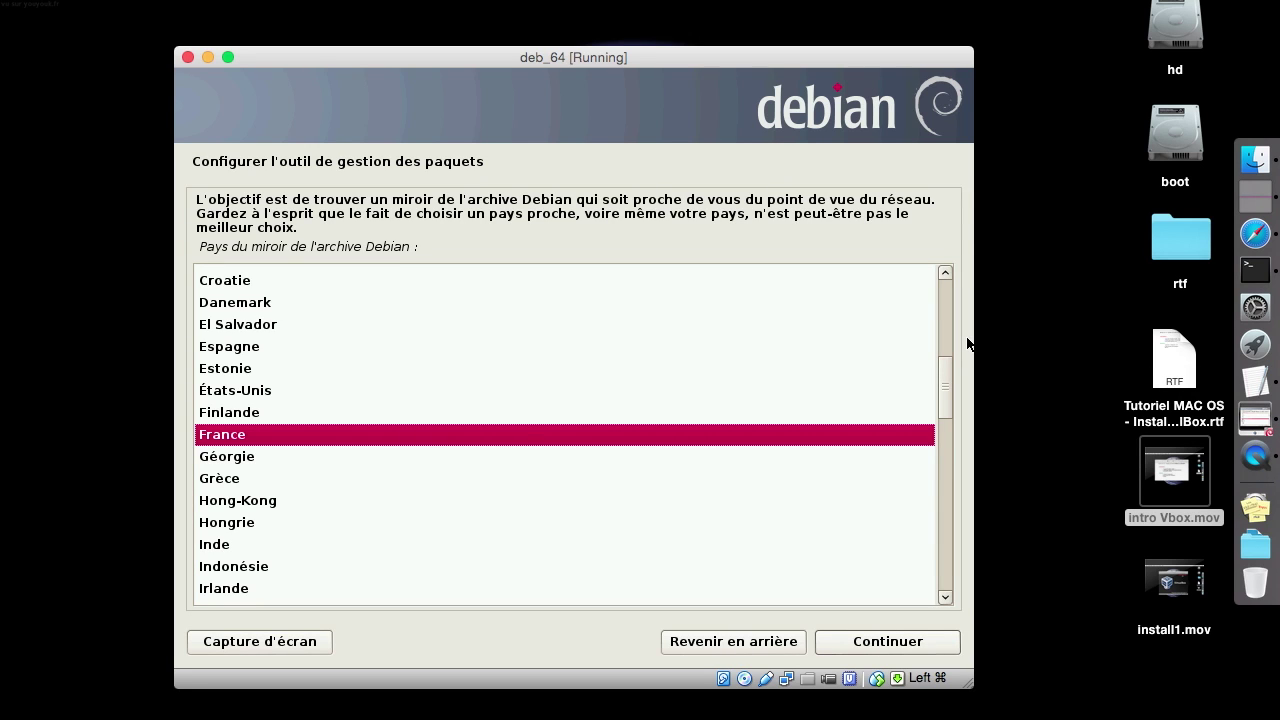
Choose the France mirror ftp.fr.debian.org with no HTTP proxy, then view Activity Monitor's network traffic
left_click(356, 212)
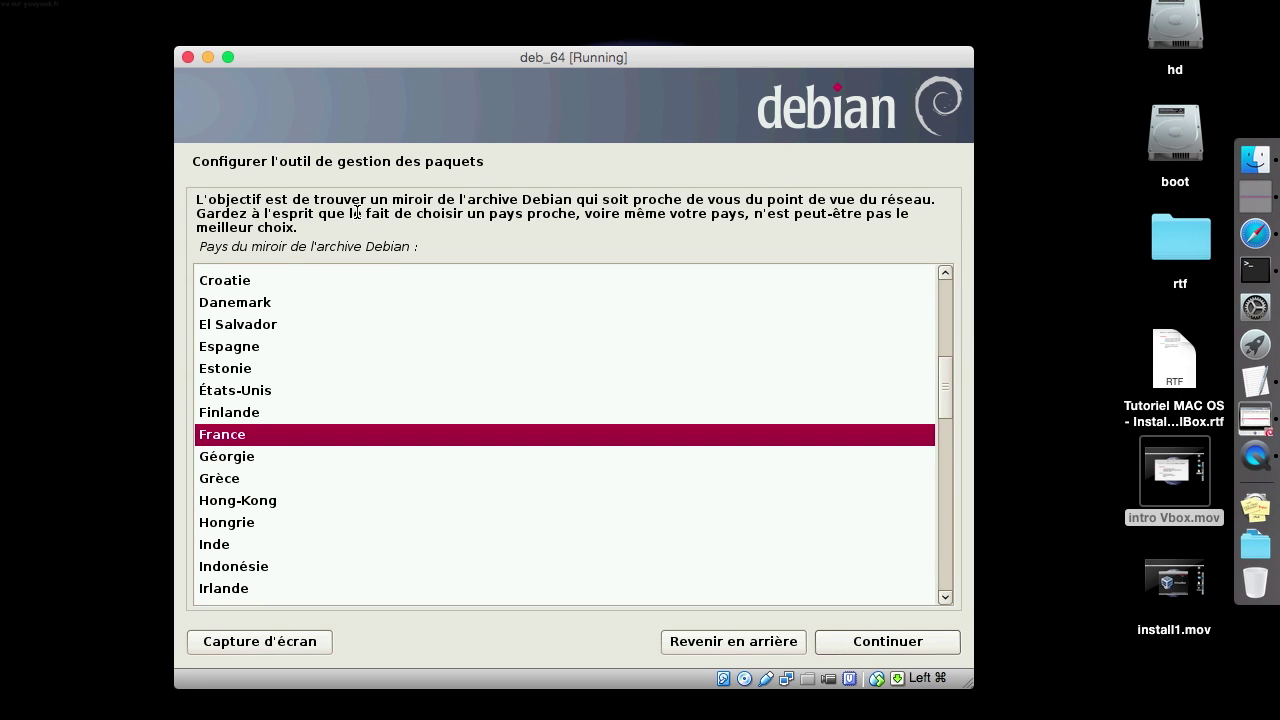
left_click(285, 444)
left_click(914, 640)
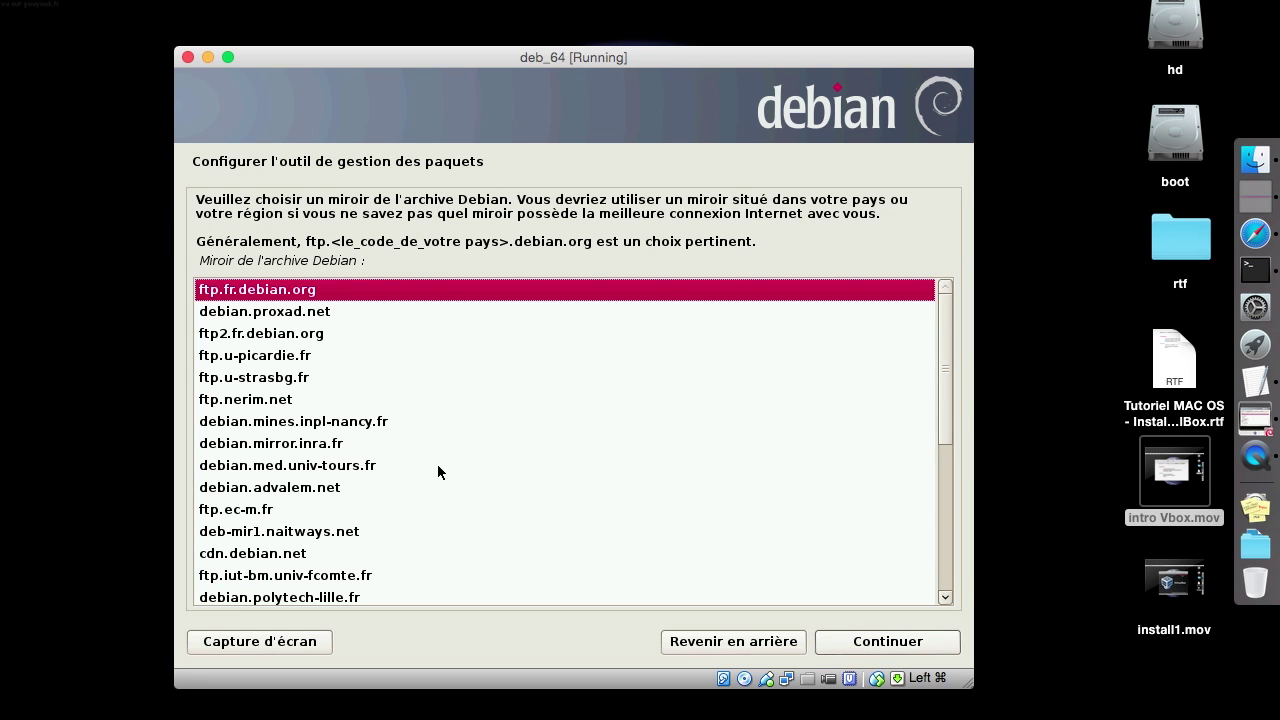
left_click(895, 641)
left_click(878, 641)
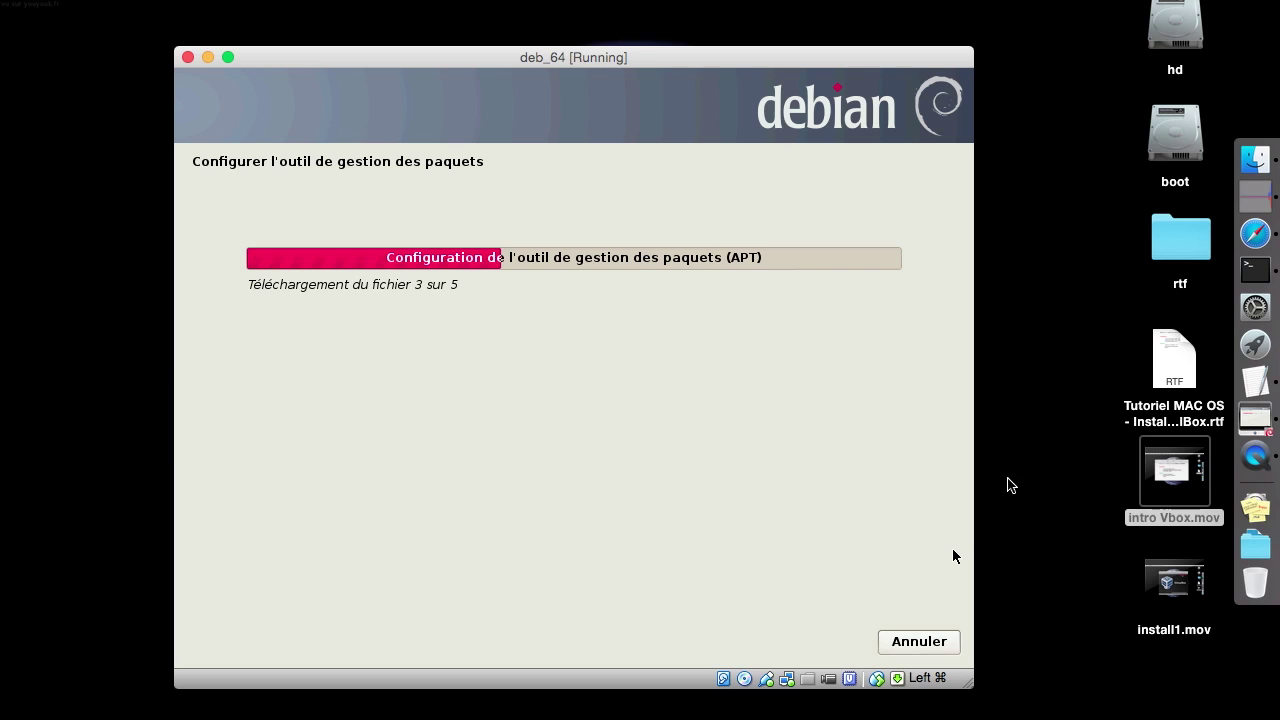
left_click(1265, 199)
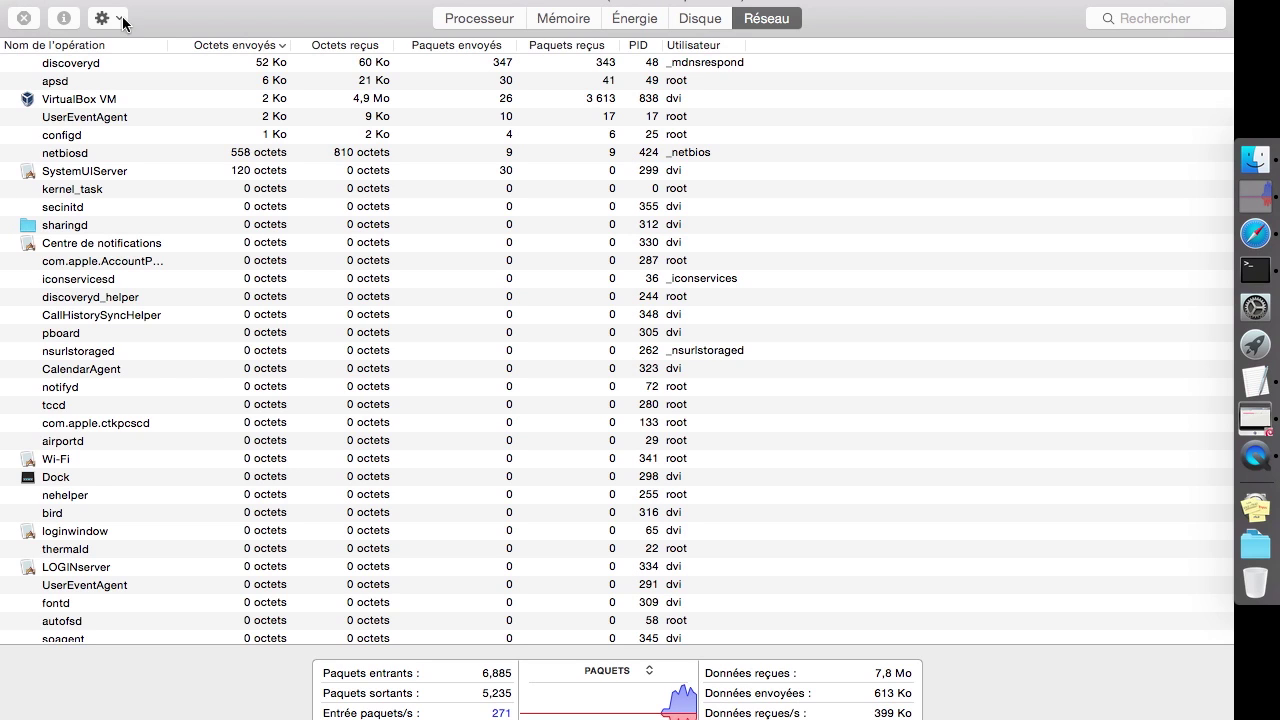
Close Activity Monitor and return to the deb_64 installer at the popularity-contest question
left_click(16, 1)
left_click(761, 401)
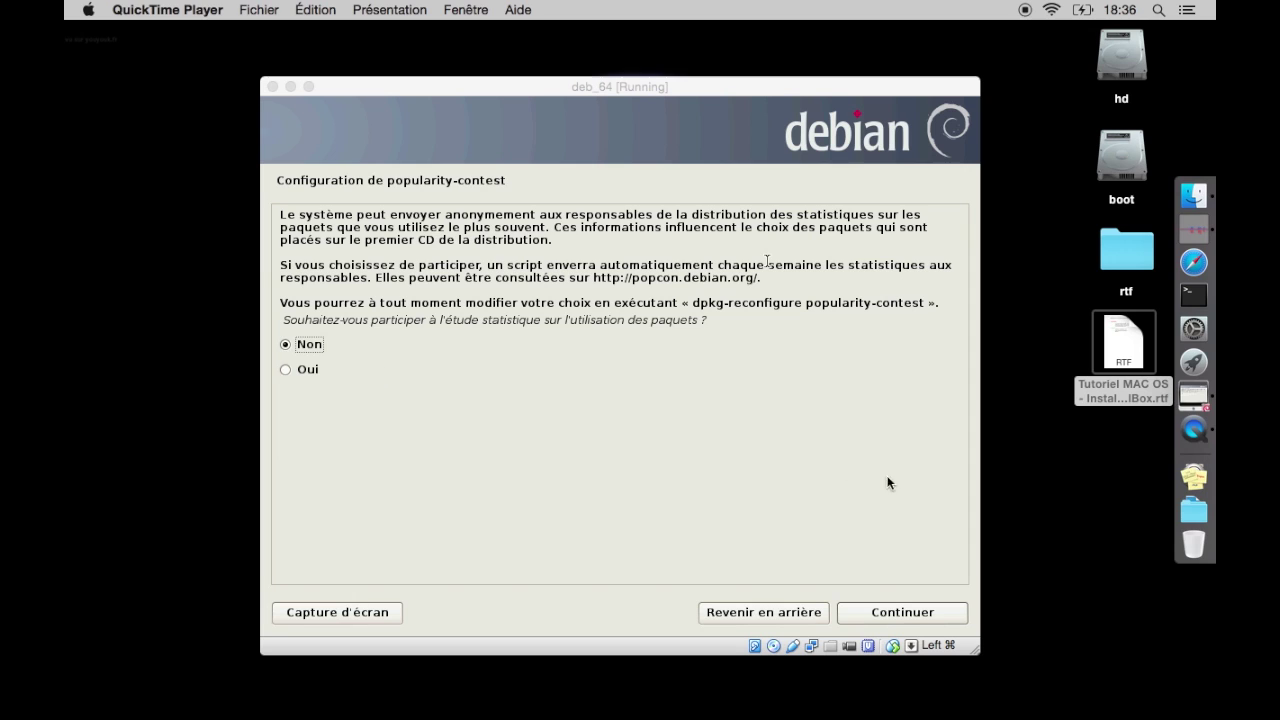
Decline the popularity contest and uncheck standard utilities, laptop, print server and desktop environment
left_click(871, 617)
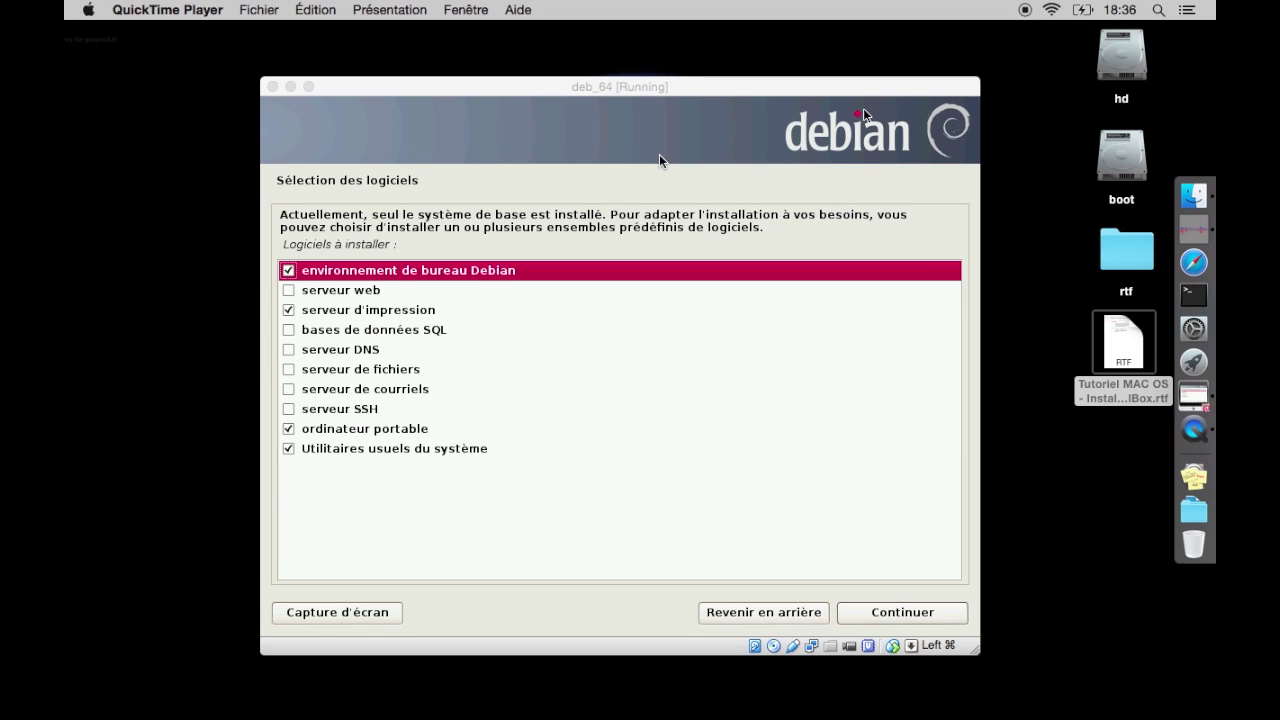
left_click(290, 450)
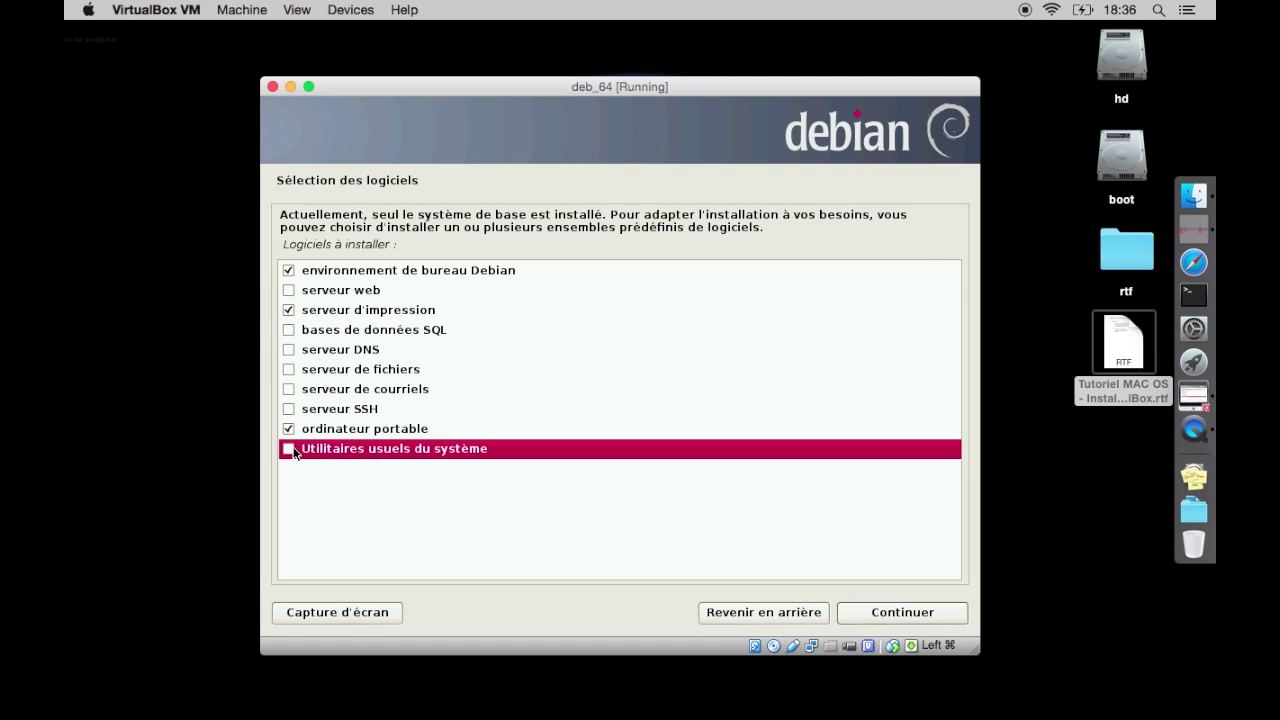
left_click(290, 429)
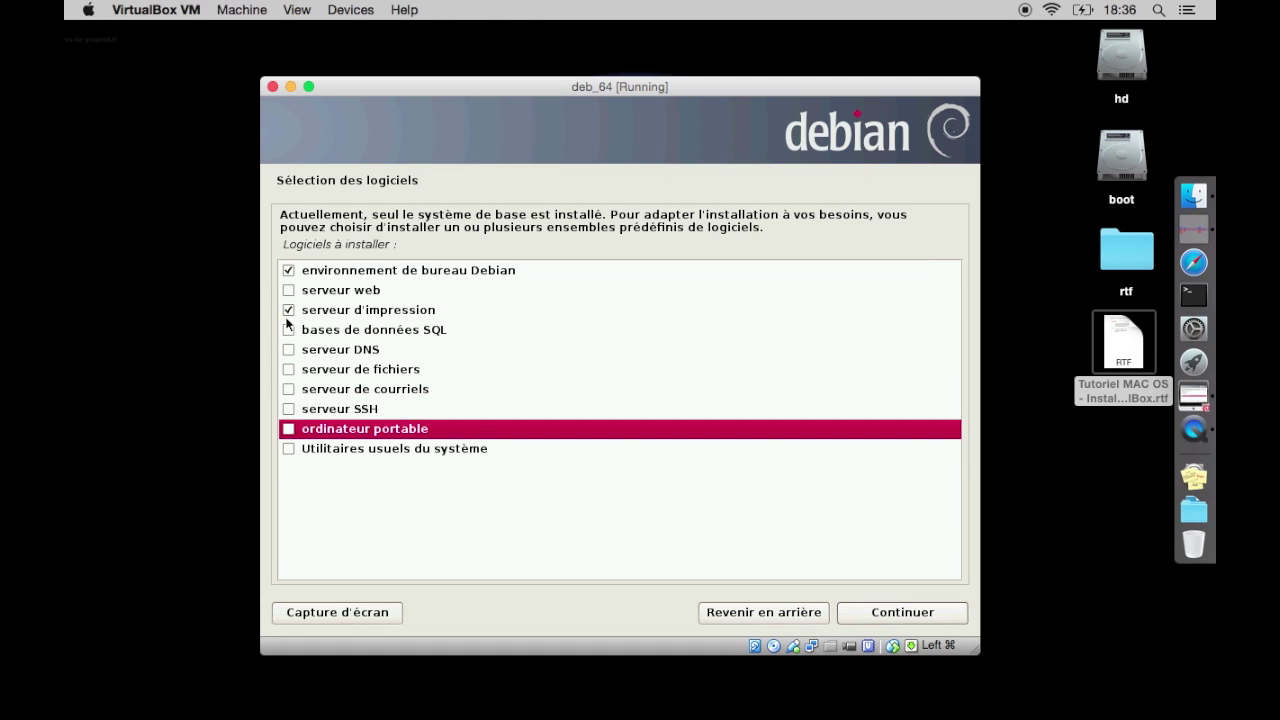
left_click(289, 311)
left_click(289, 269)
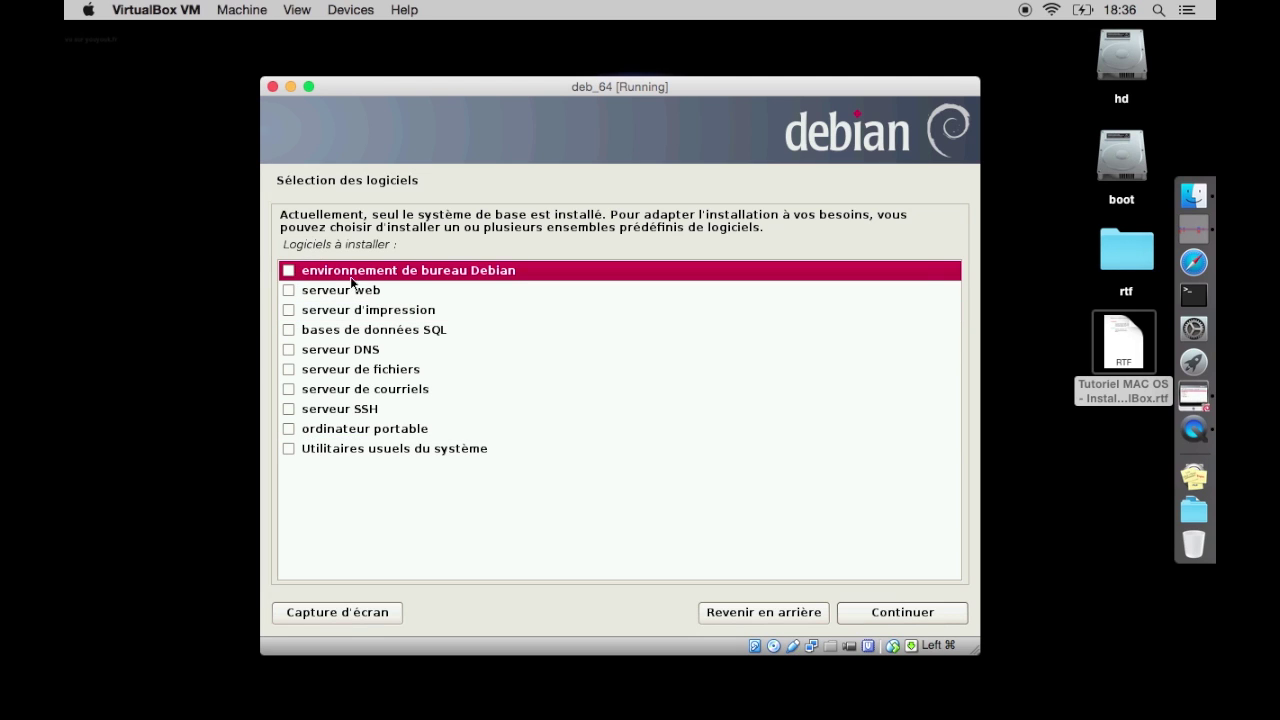
left_click(871, 613)
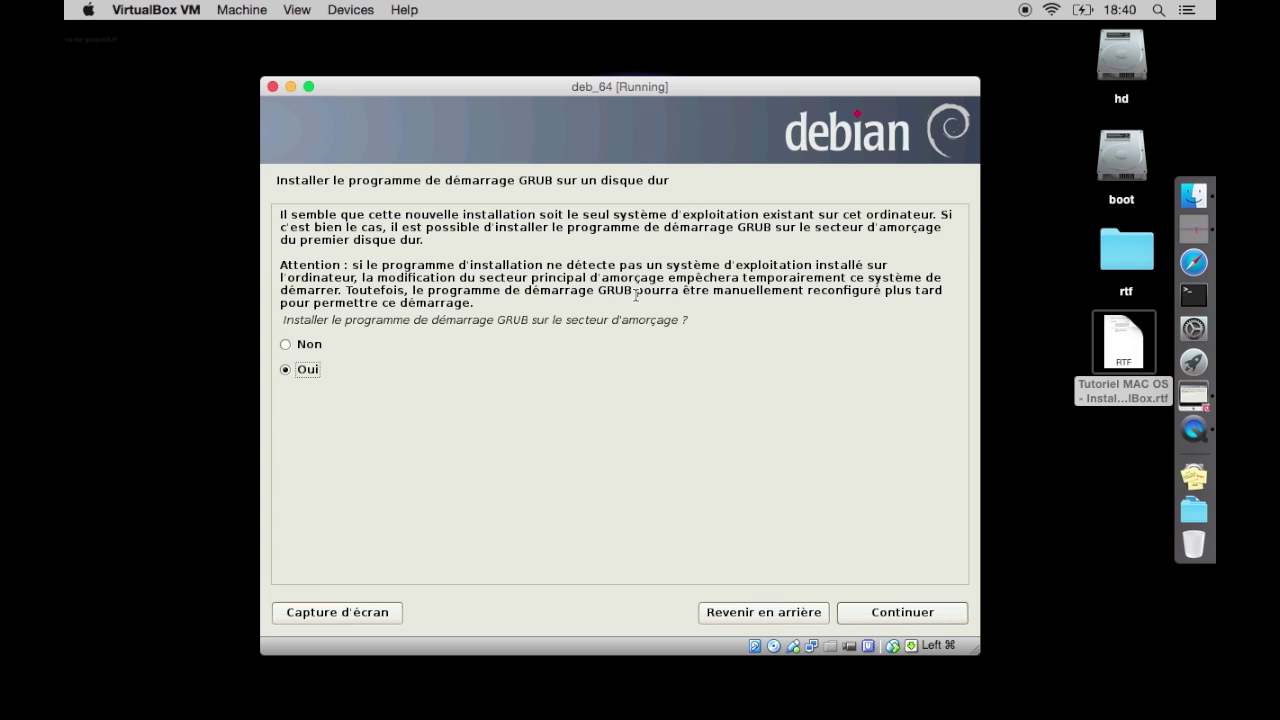
Install GRUB to the boot sector and finish the installation to reboot the VM
left_click(894, 611)
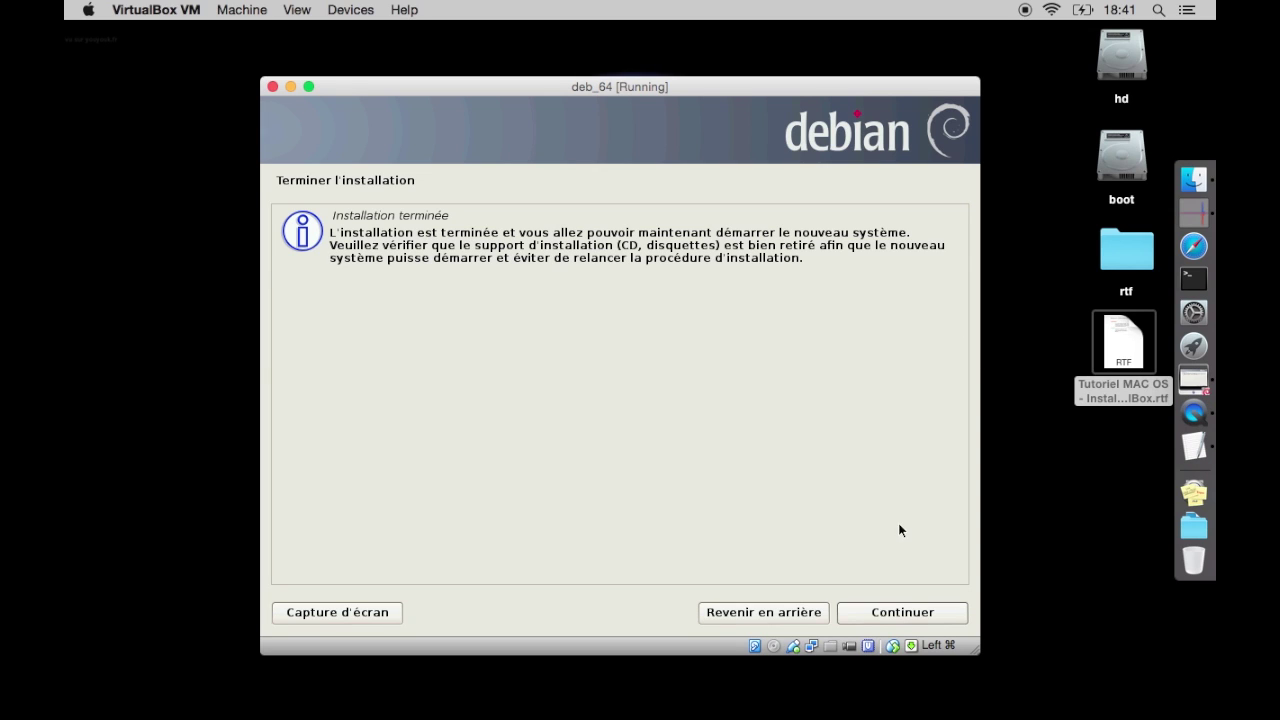
left_click(880, 613)
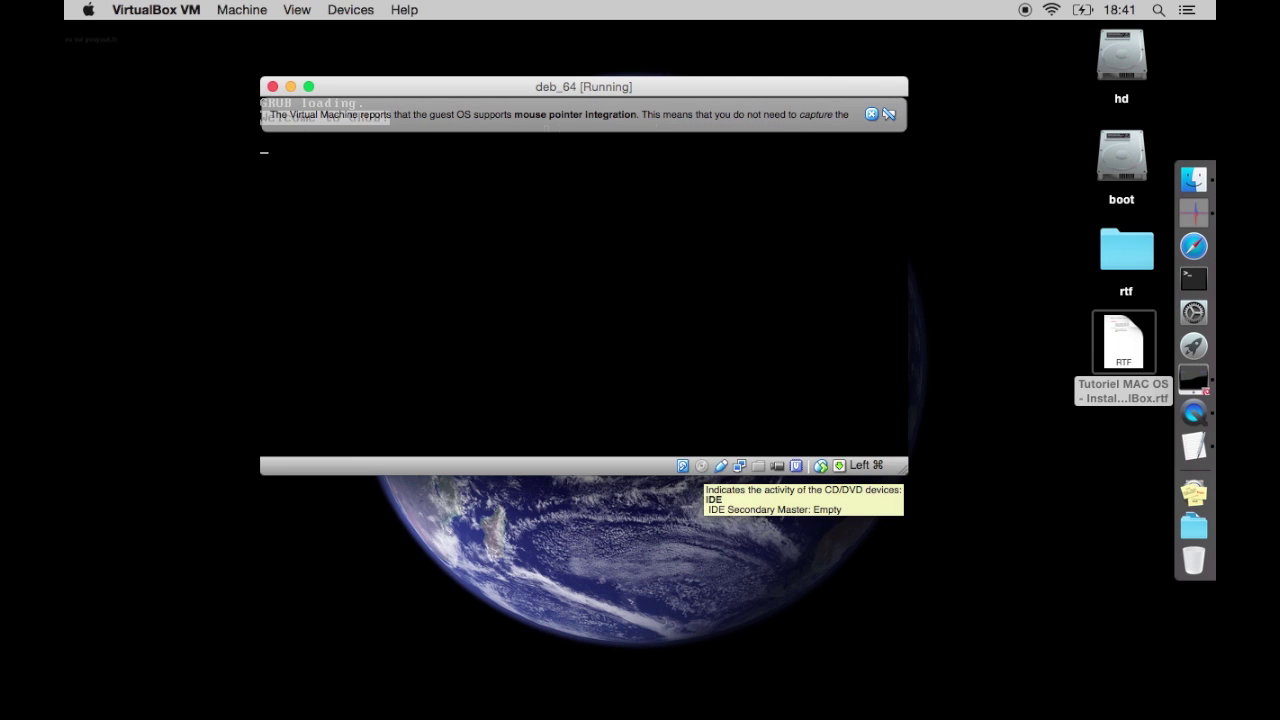
Boot the default Debian GNU/Linux entry from the GRUB menu to reach the deb64 login
key("Down")
key("Up")
key("Return")
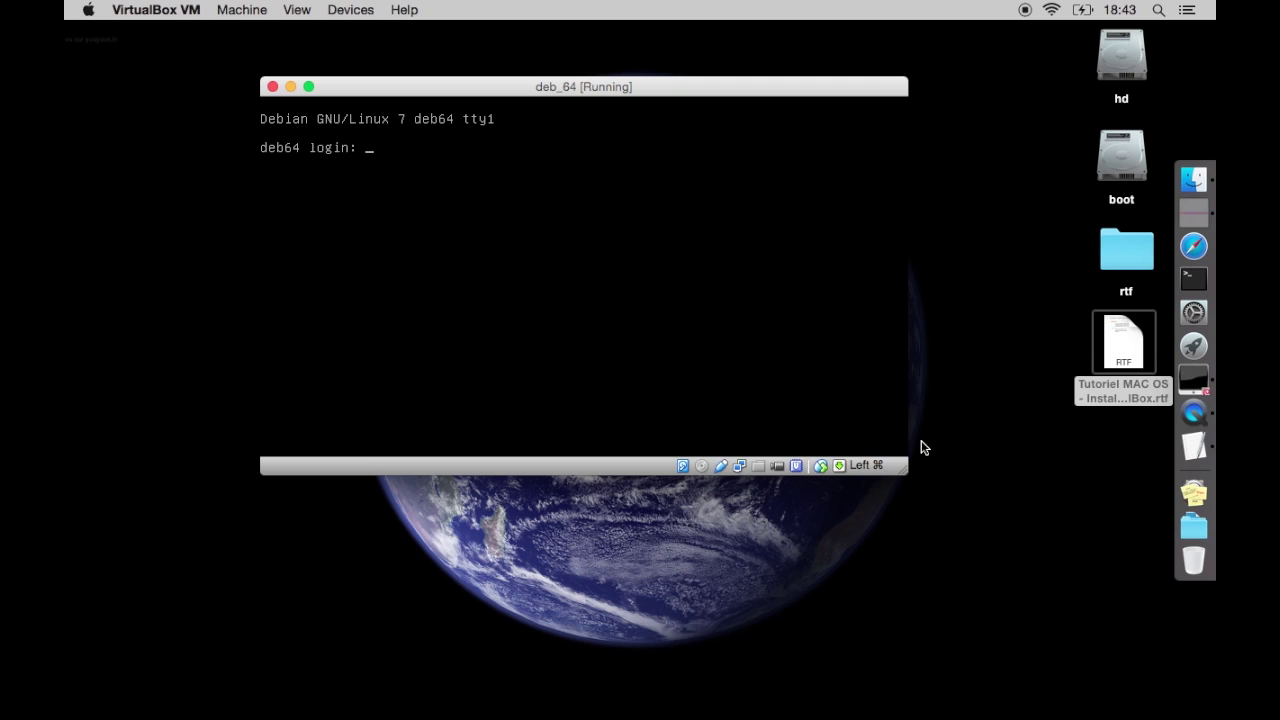
Log in at the deb64 console and run ls, pwd and id
type("test")
key("Return")
key("Return")
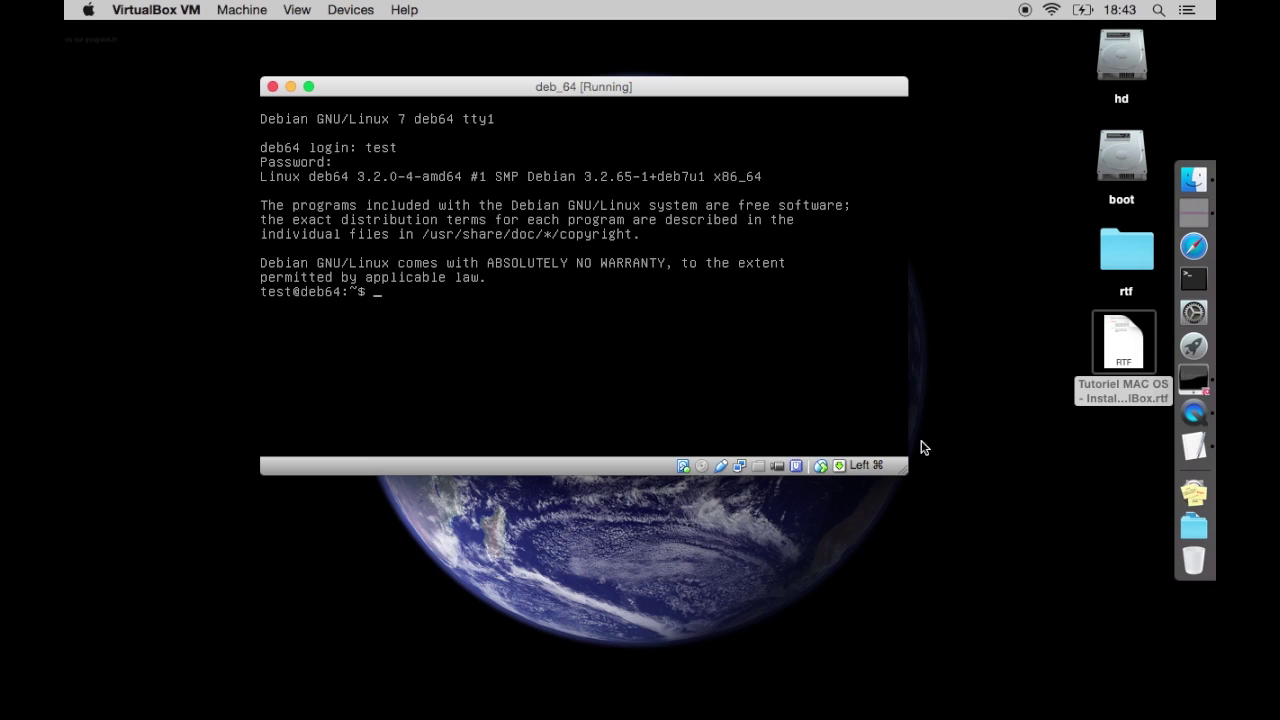
type("ls")
key("Return")
type("pwd")
key("Return")
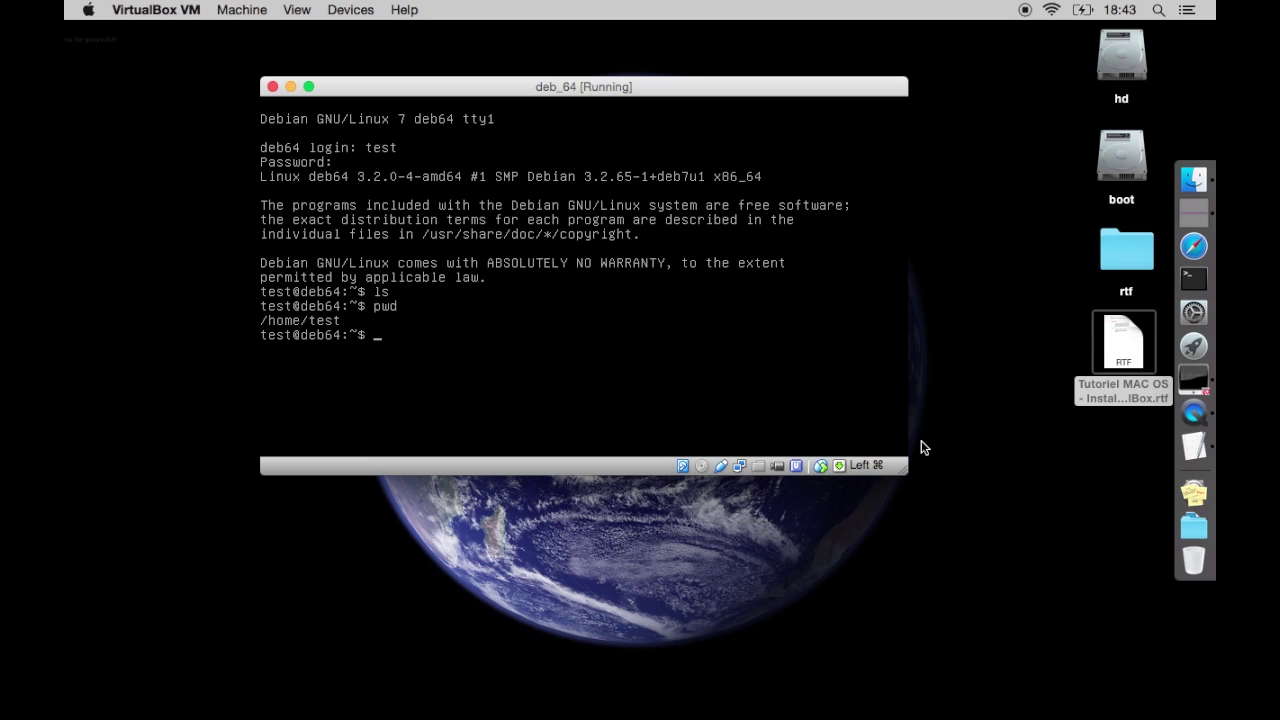
type("id")
Become root with su and refresh the package lists with apt-get update
key("Return")
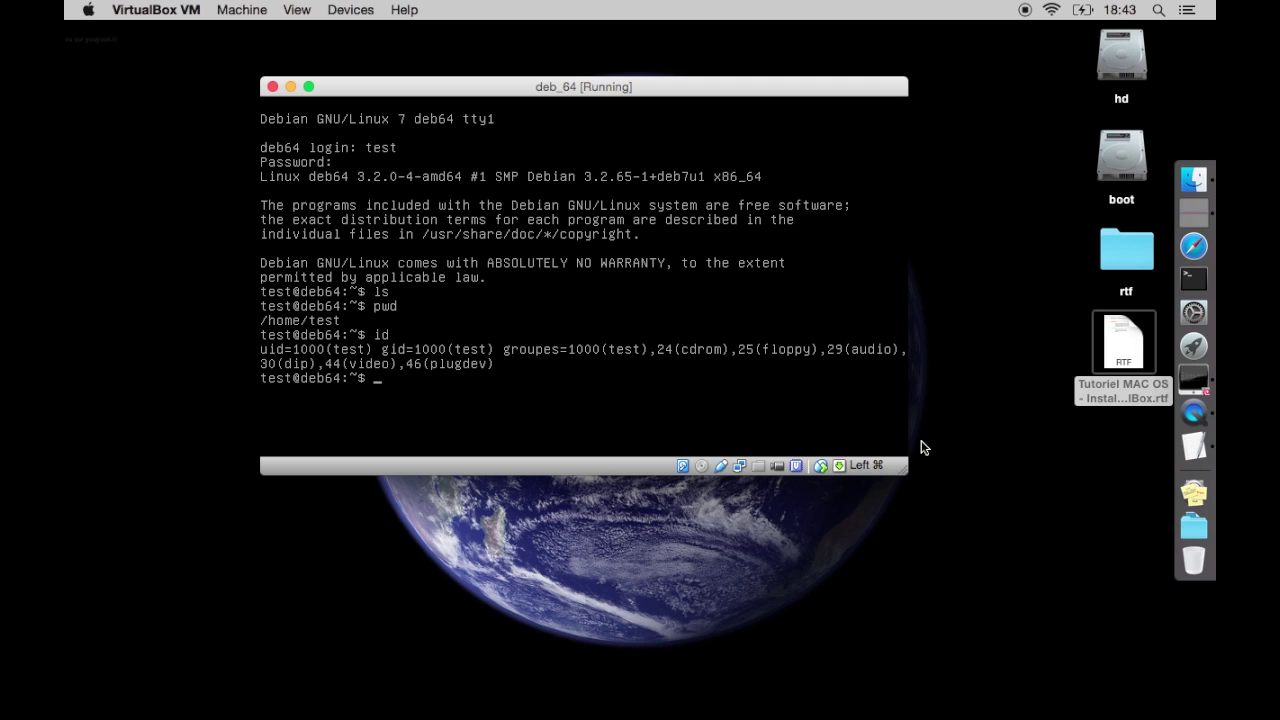
type("su")
key("Return")
key("Return")
type("apt=")
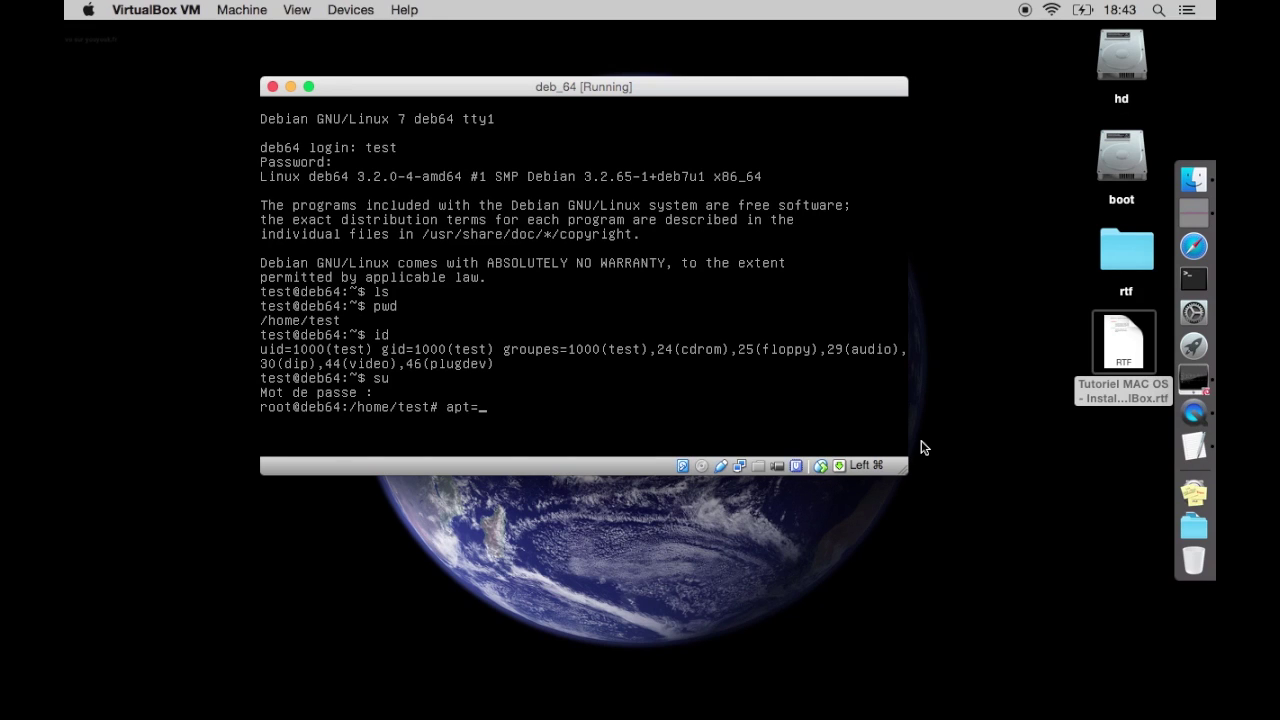
type("-he")
key("BackSpace")
key("BackSpace")
type("get update")
key("Return")
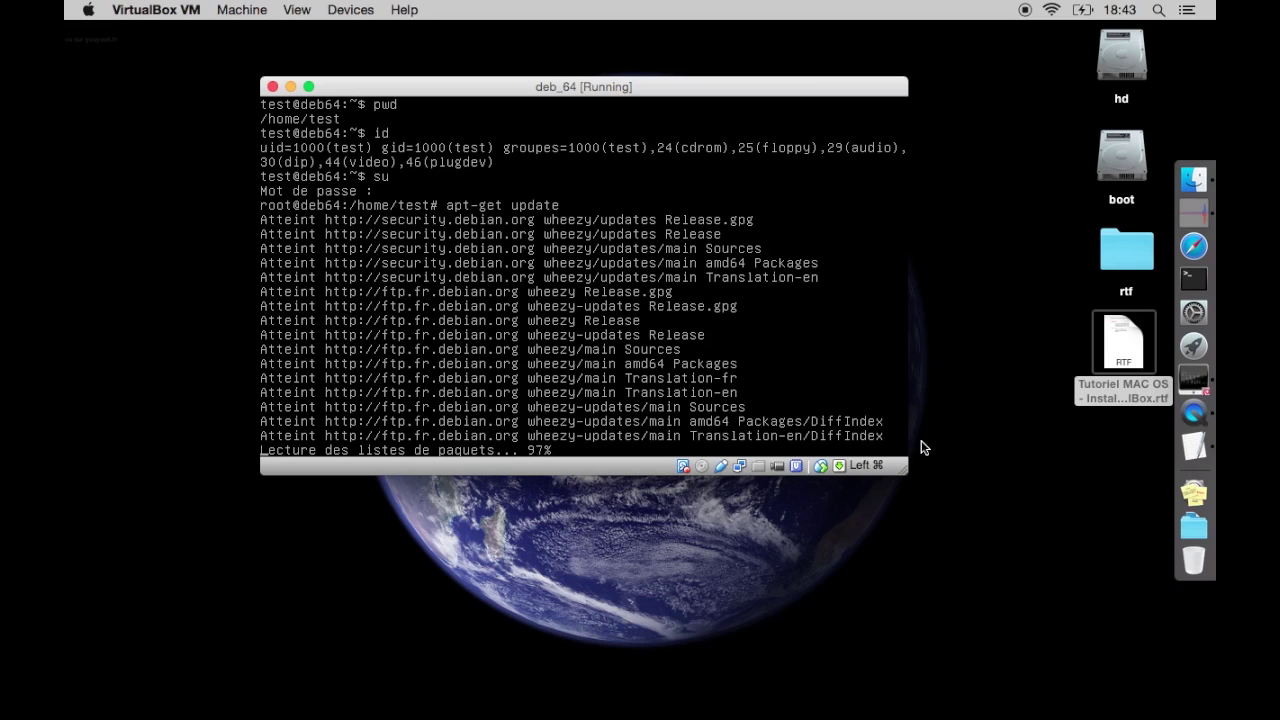
Run apt-get upgrade, which finds nothing to upgrade
key("Up")
key("BackSpace")
key("BackSpace")
key("BackSpace")
key("BackSpace")
type("grade")
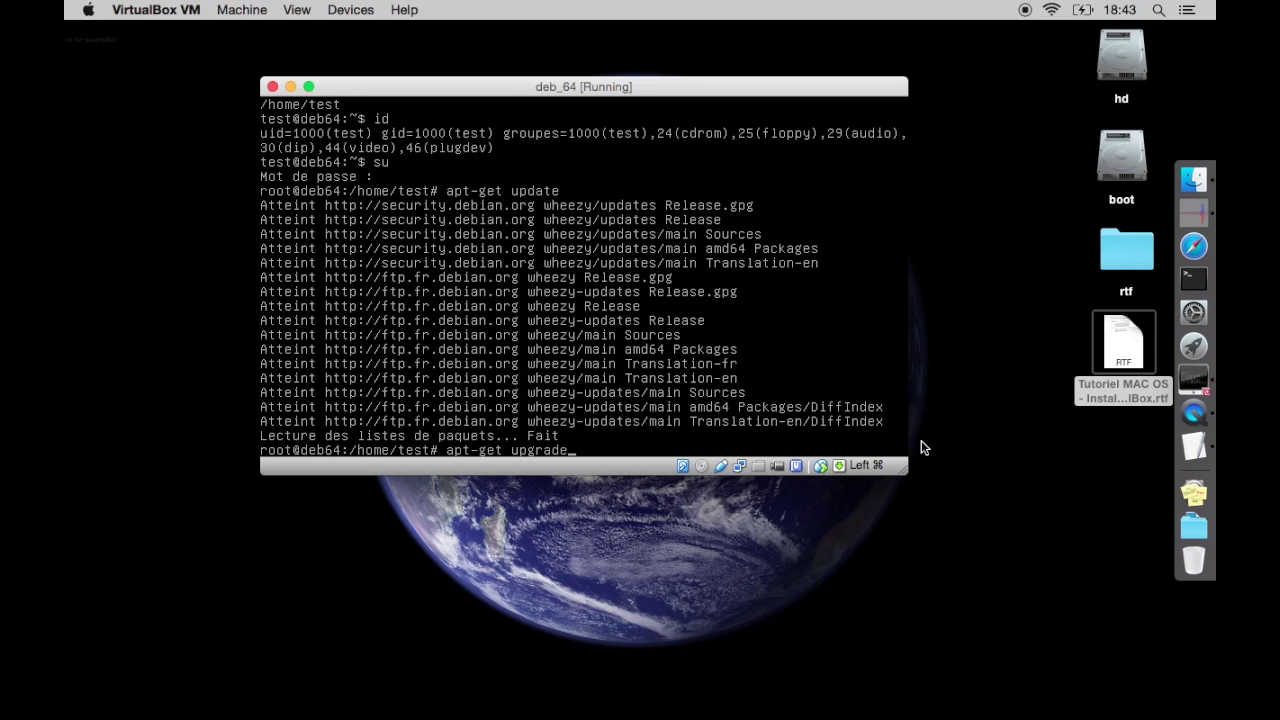
key("Return")
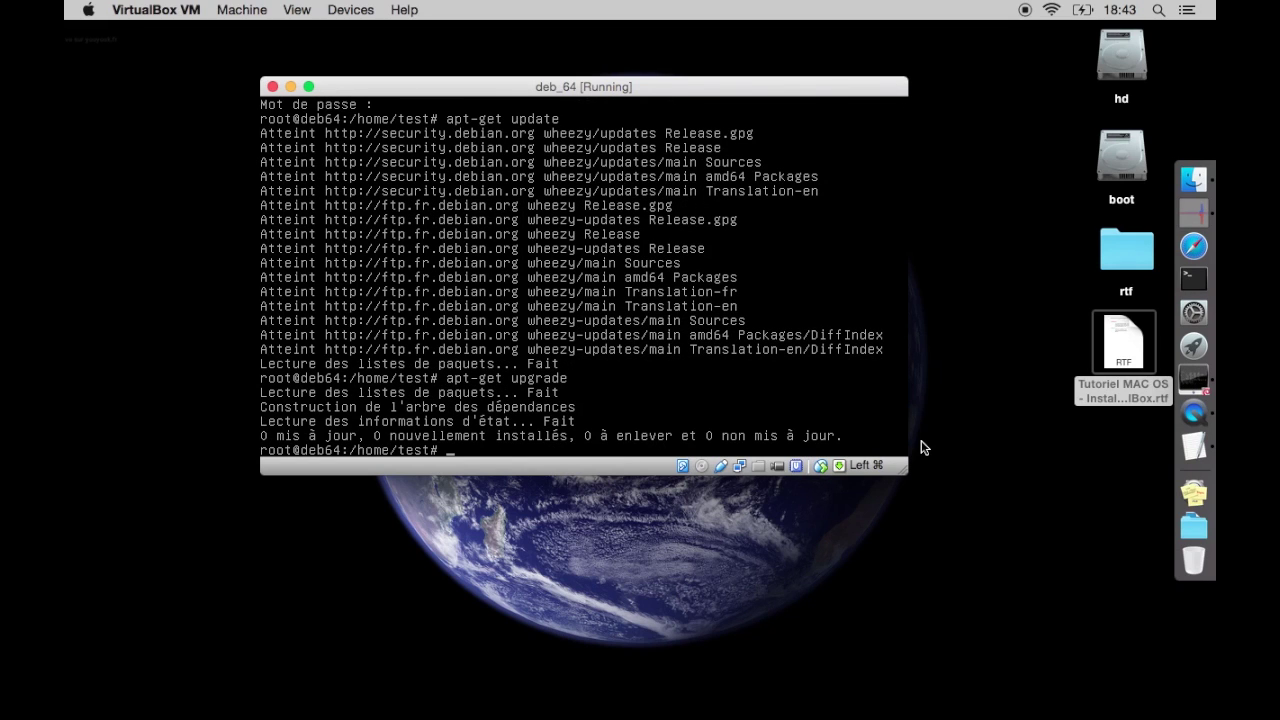
Exit the root shell and log out back to the deb64 login prompt
type("exit")
key("Return")
type("exit")
key("Return")
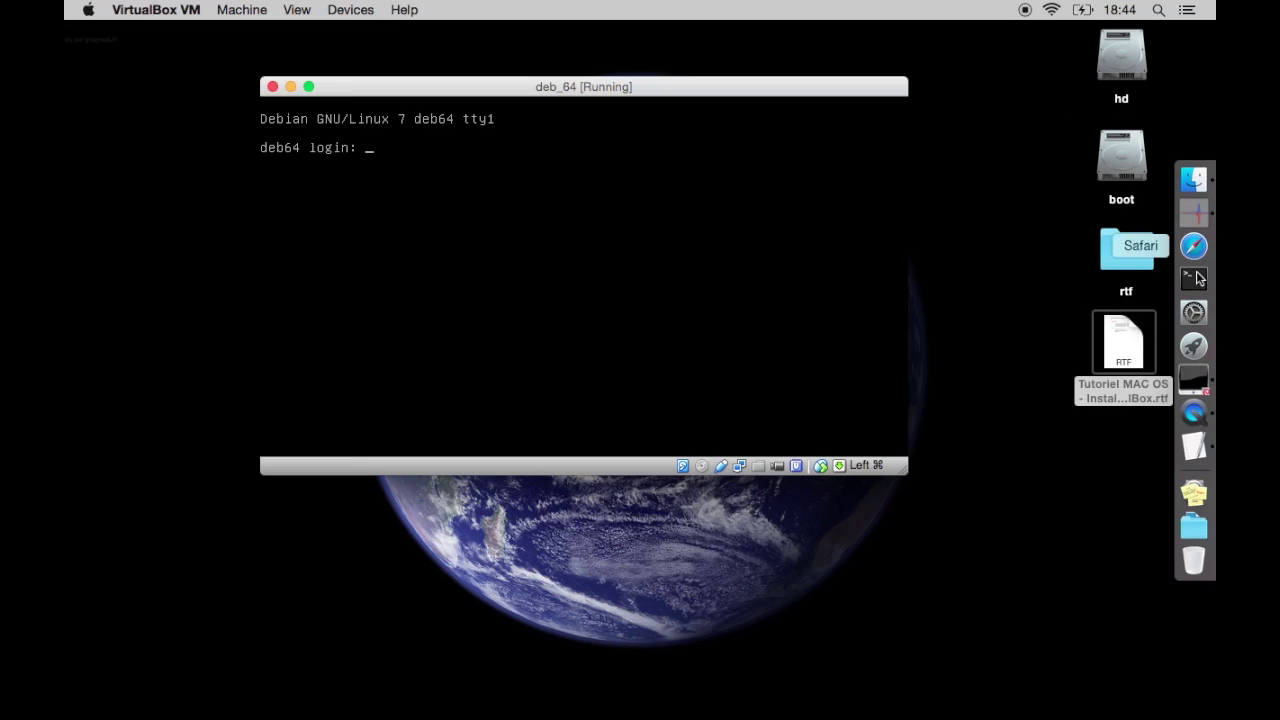
Append '- Ok' after step '3 Accès' in the TextEdit notes, save, and quit TextEdit
left_click(1192, 445)
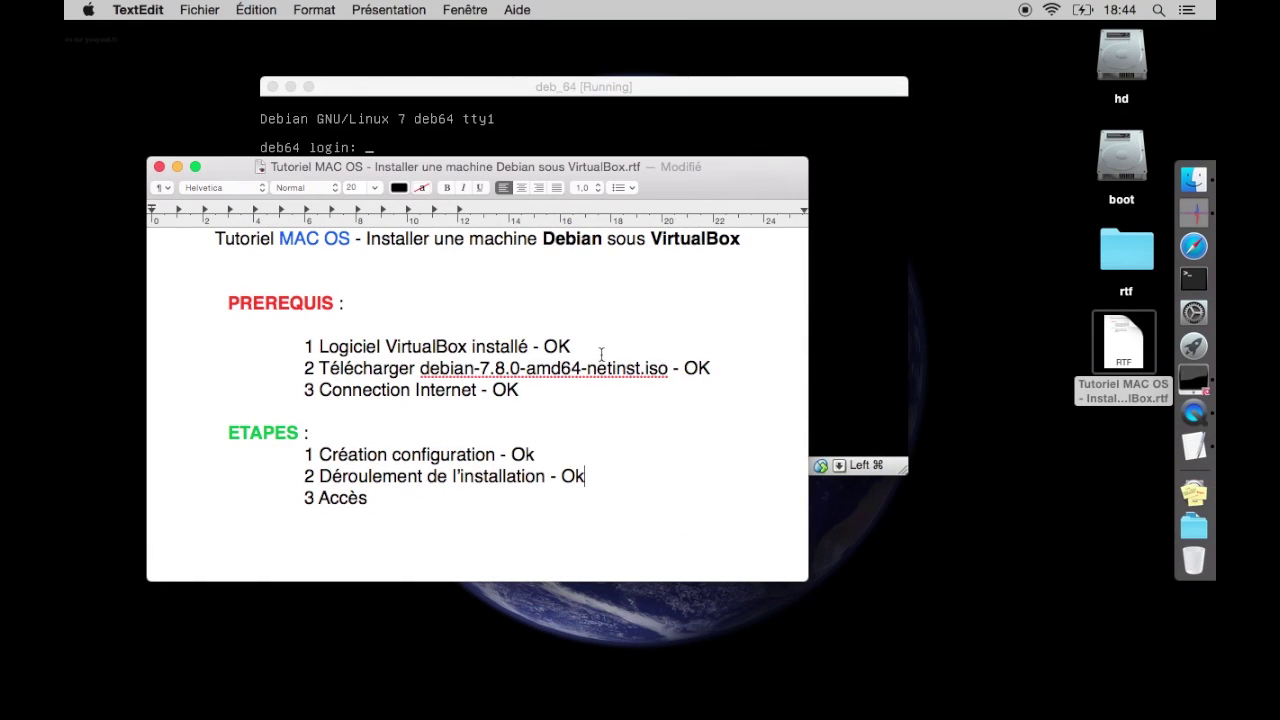
left_click(575, 495)
type("- Ok")
key("super+s")
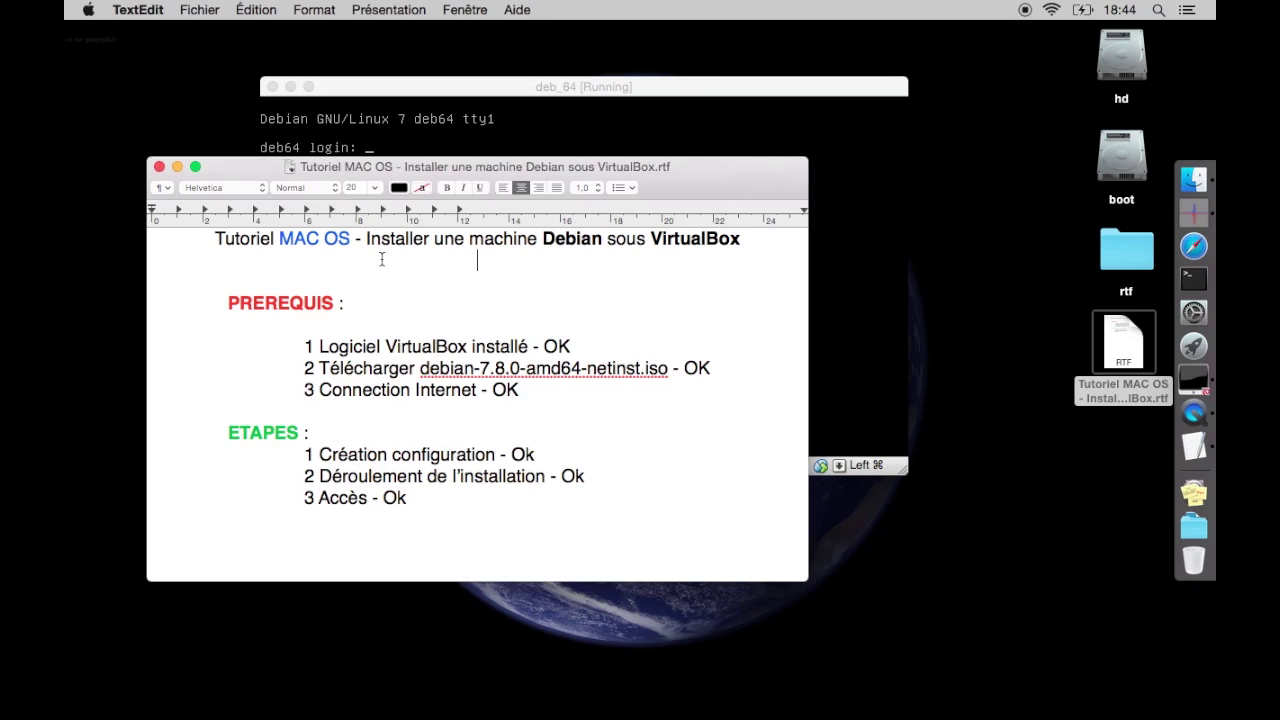
key("super+q")
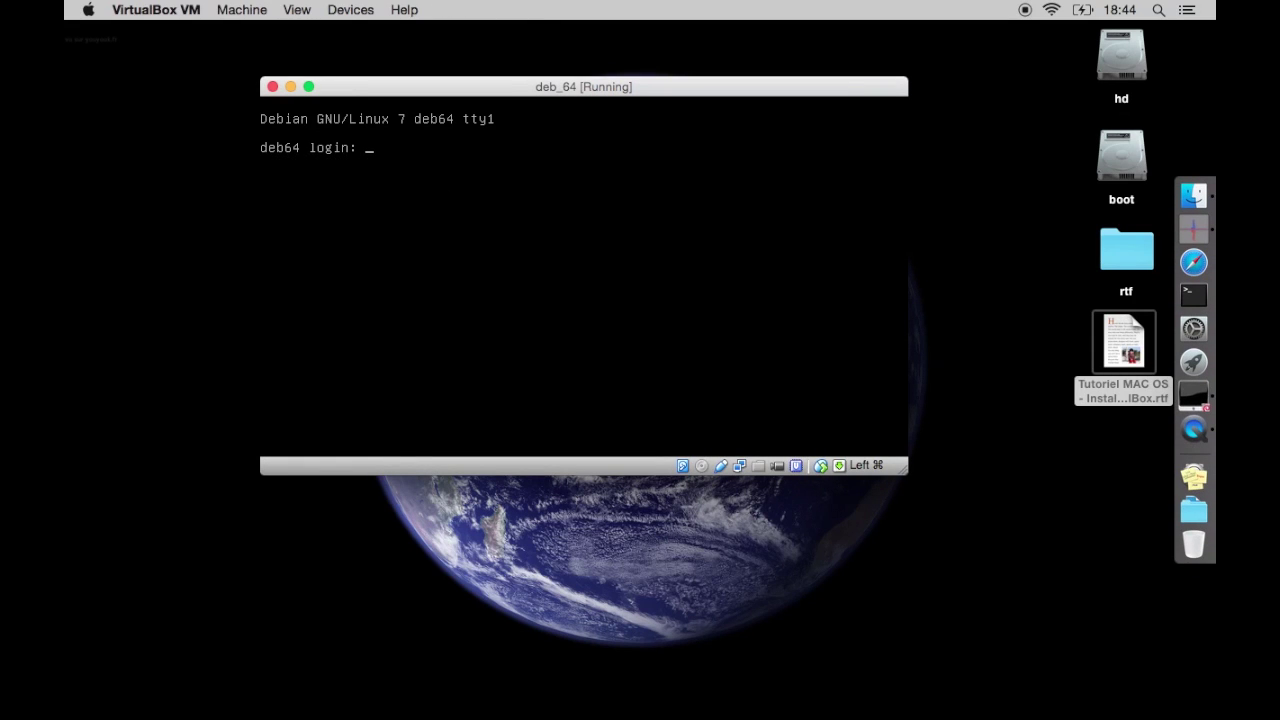